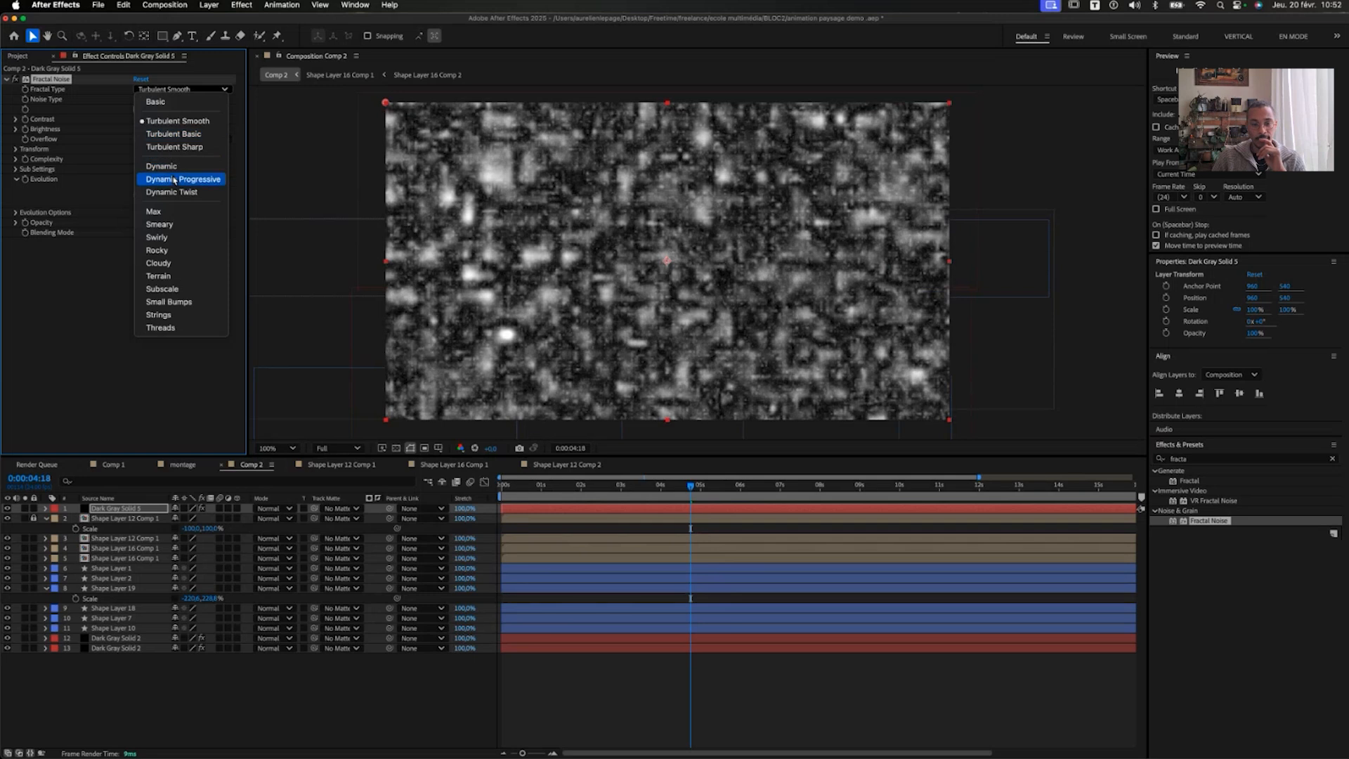
Set the Fractal Noise type on the top solid to Dynamic Progressive
{"action": "left_click", "coordinate": [182, 179]}
{"action": "left_click", "coordinate": [182, 89]}
{"action": "left_click", "coordinate": [485, 261]}
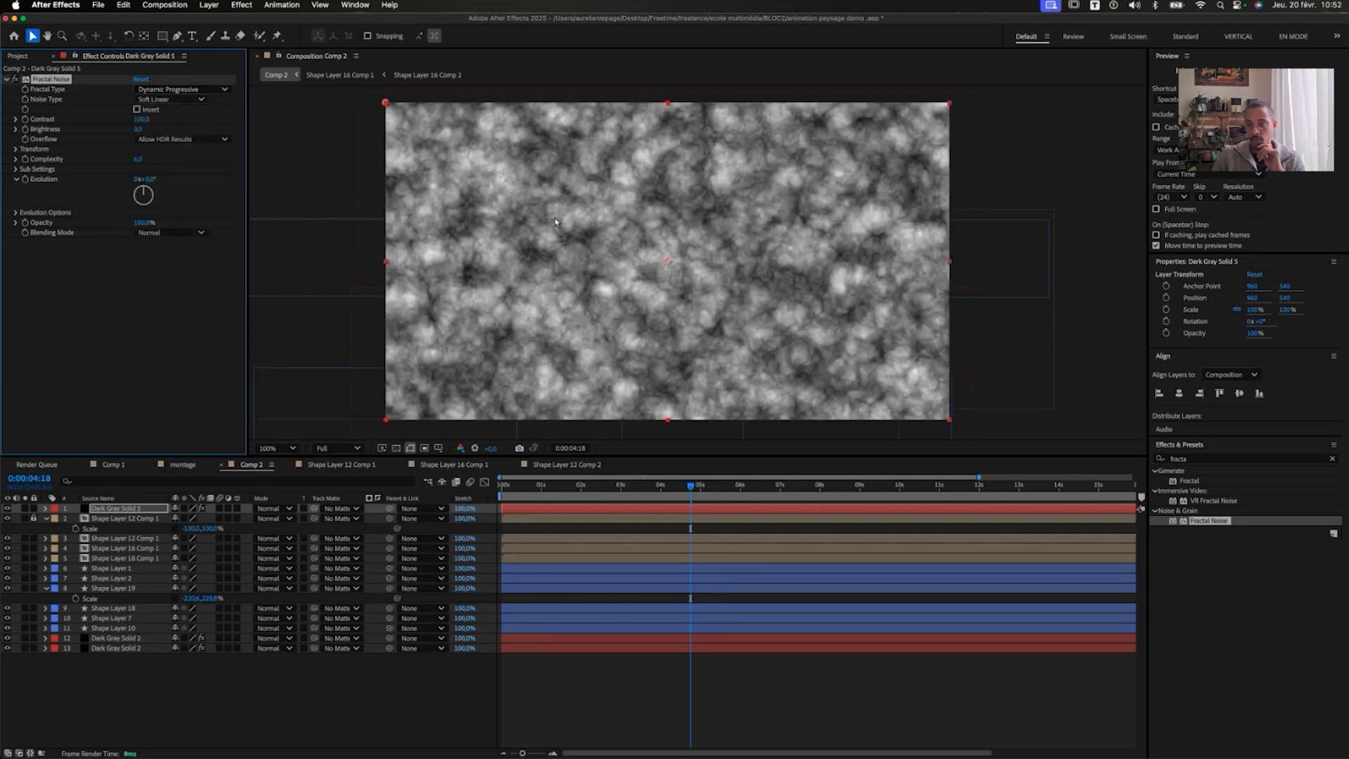
Raise the Fractal Noise contrast to 134 and lower its brightness to -4
{"action": "key", "text": "period"}
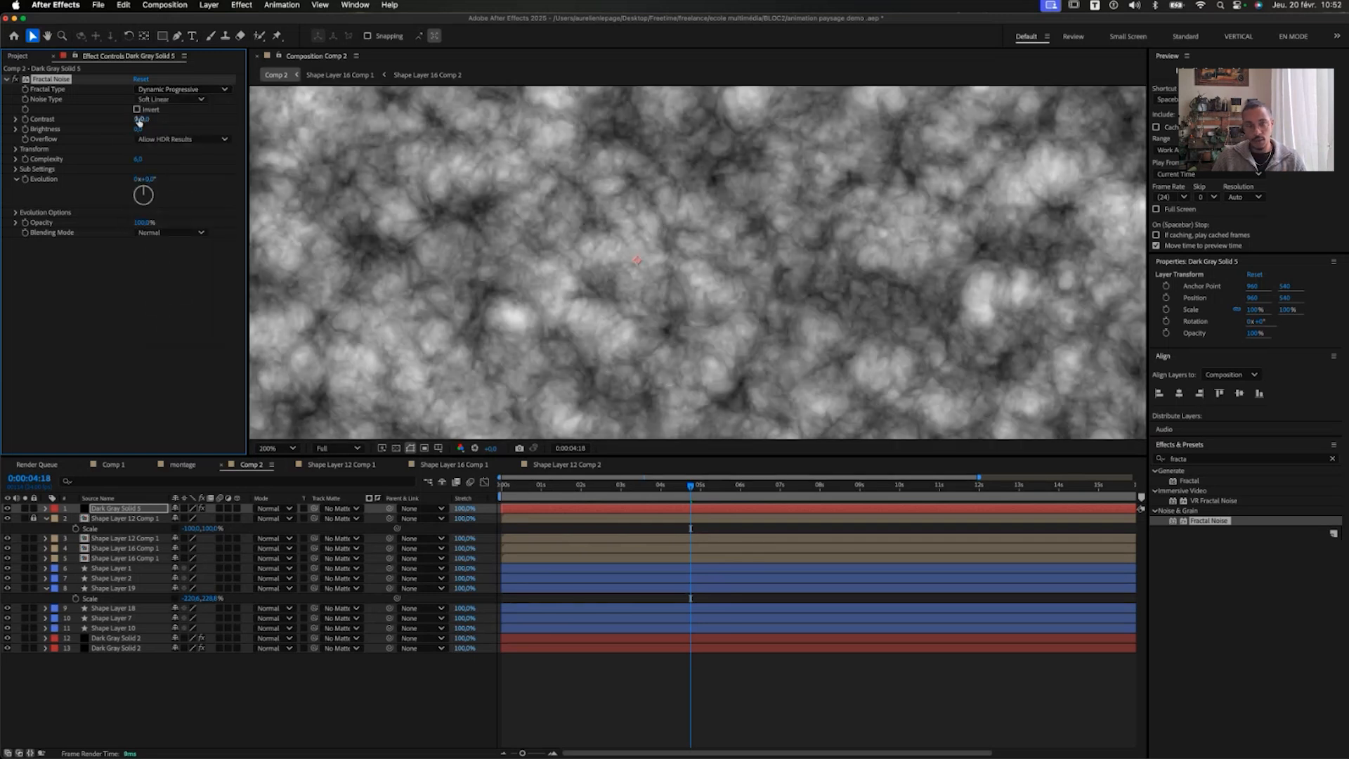
{"action": "left_click_drag", "start_coordinate": [126, 119], "coordinate": [166, 119]}
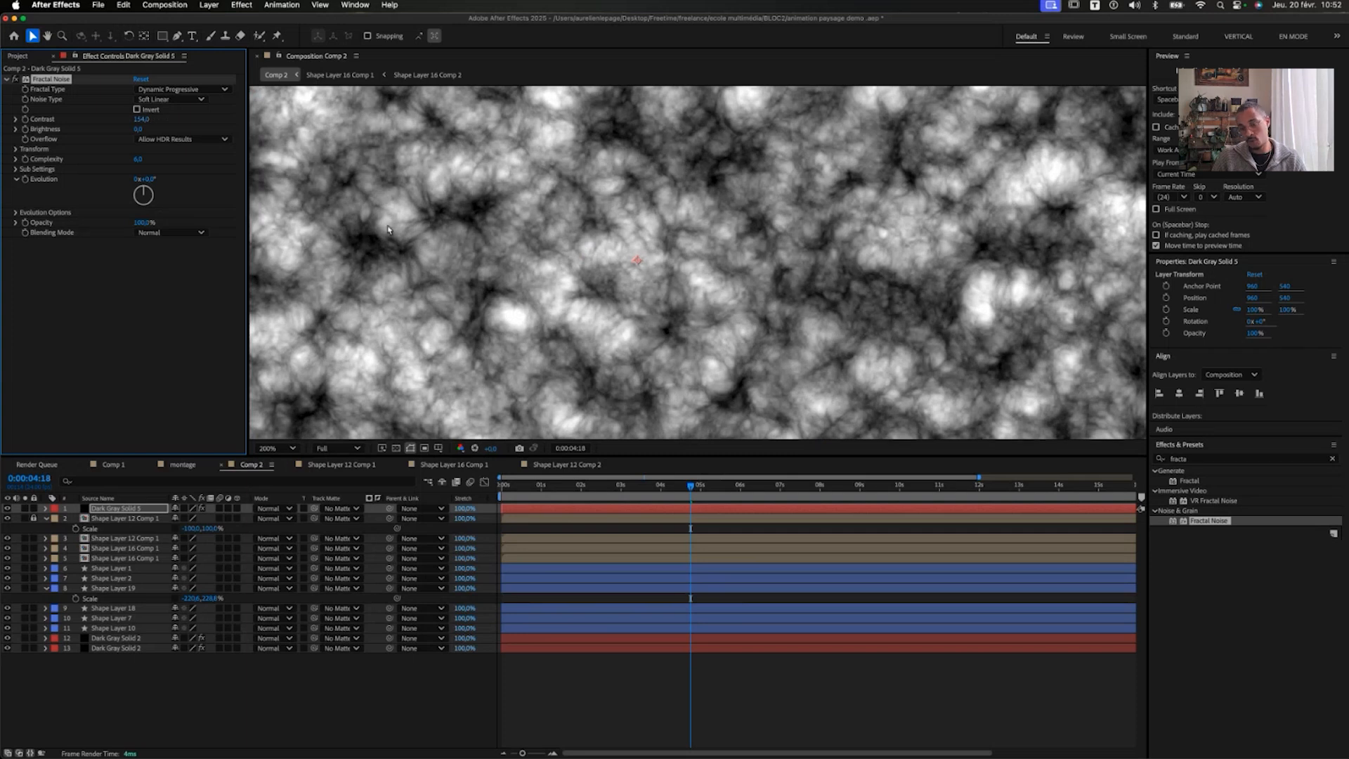
{"action": "left_click_drag", "start_coordinate": [140, 131], "coordinate": [142, 131]}
{"action": "key", "text": "comma"}
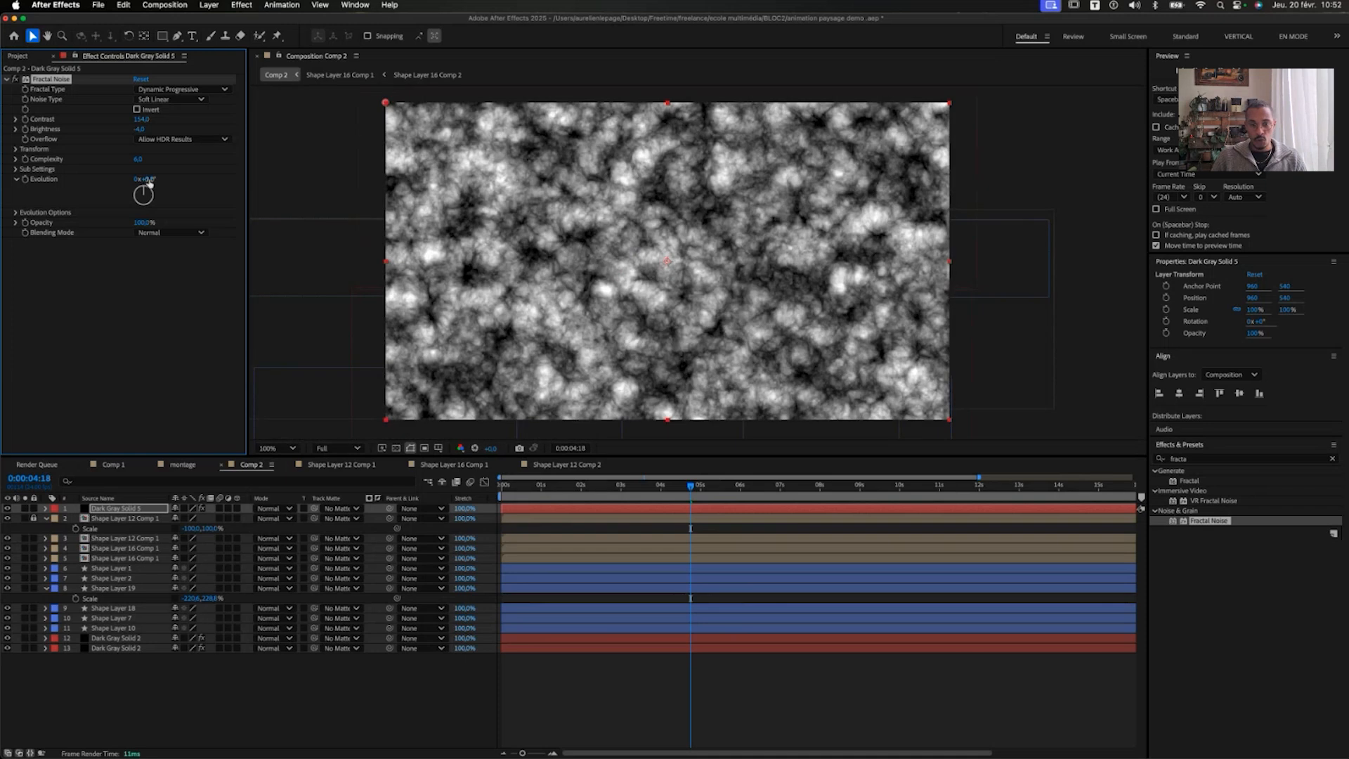
Animate the Fractal Noise evolution with the expression time*100
{"action": "mouse_move", "coordinate": [170, 179]}
{"action": "left_mouse_down"}
{"action": "mouse_move", "coordinate": [42, 189]}
{"action": "mouse_move", "coordinate": [174, 172]}
{"action": "left_mouse_up"}
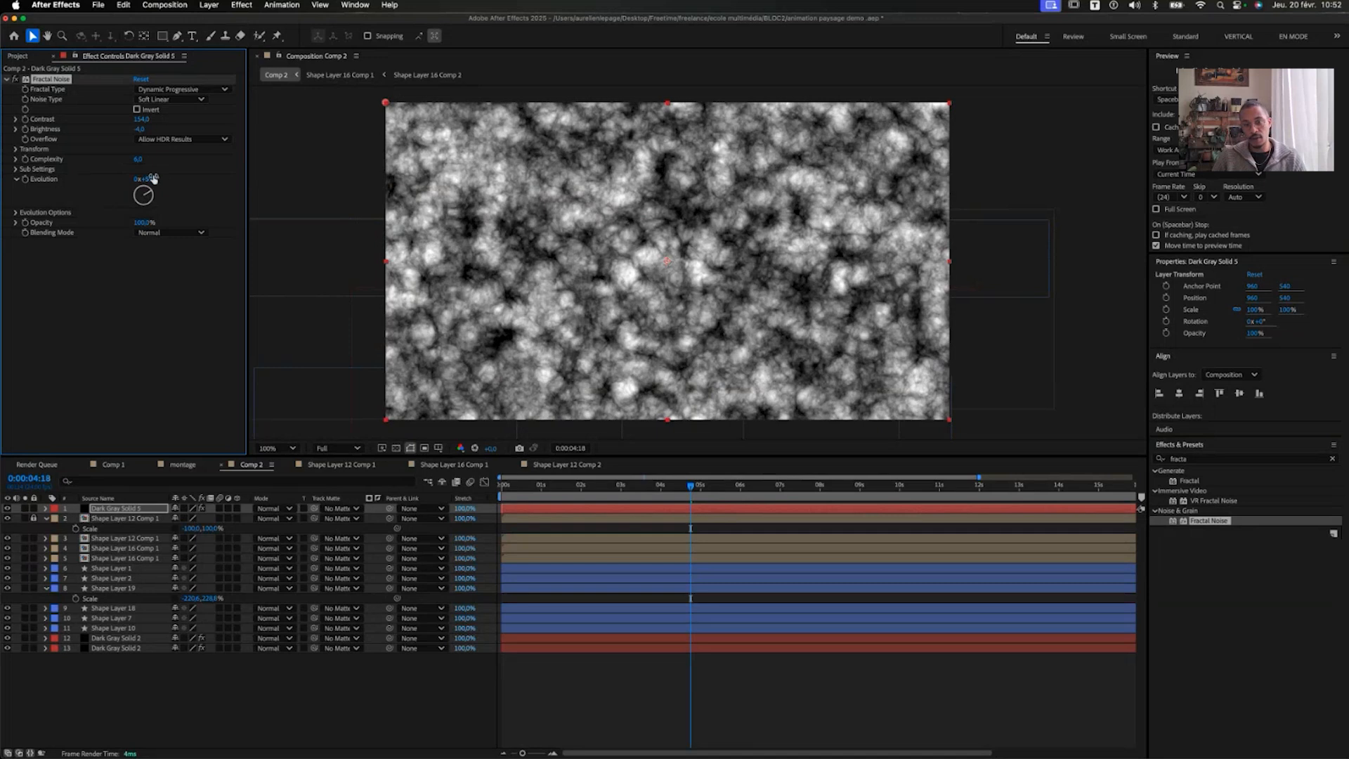
{"action": "left_click_drag", "start_coordinate": [361, 189], "coordinate": [184, 179]}
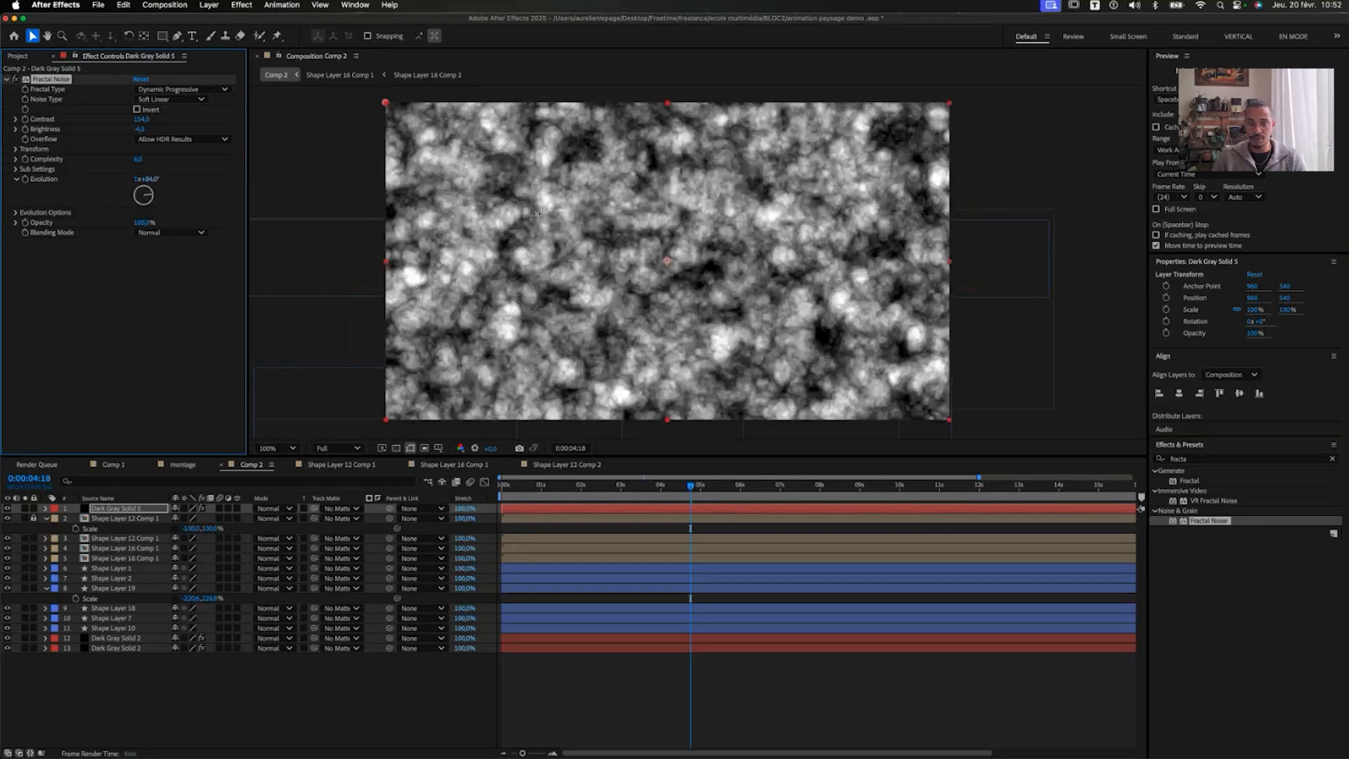
{"action": "left_click", "coordinate": [24, 179], "text": "alt"}
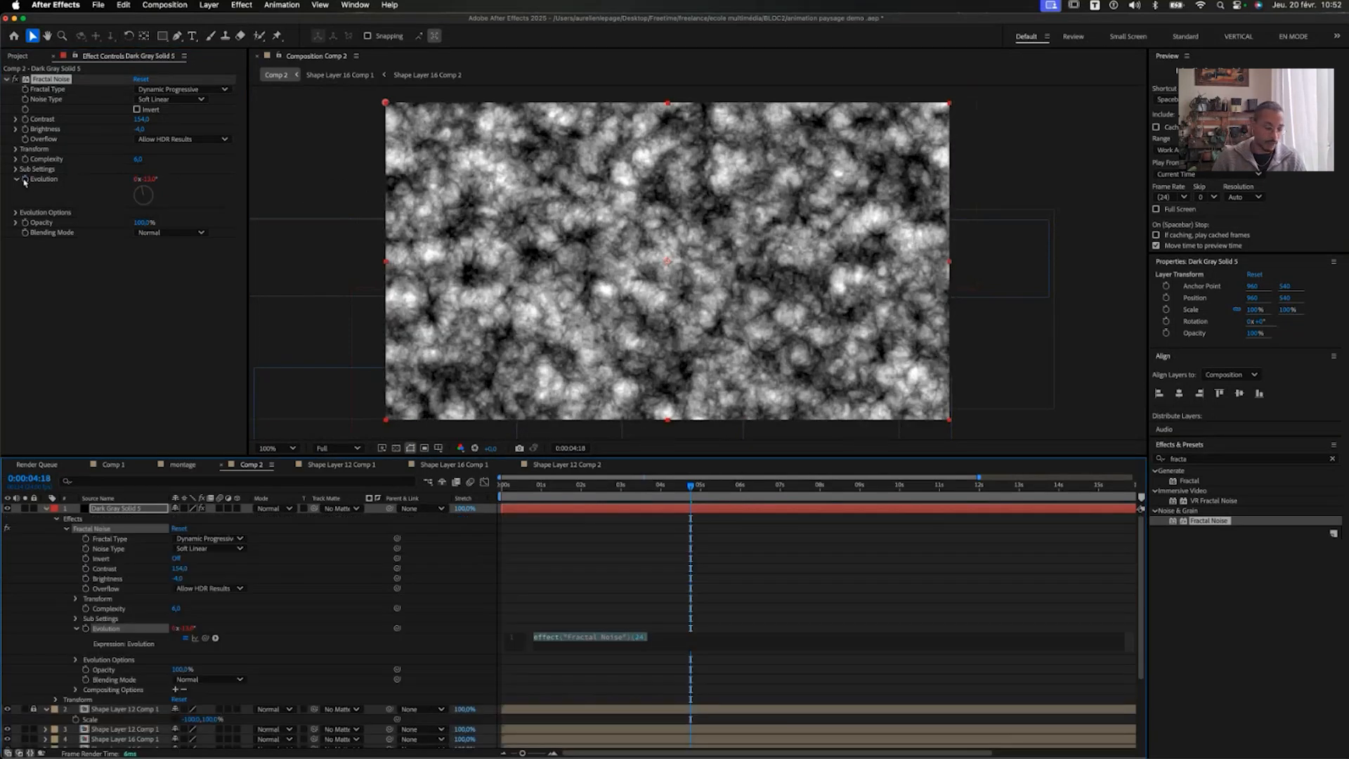
{"action": "type", "text": "time"}
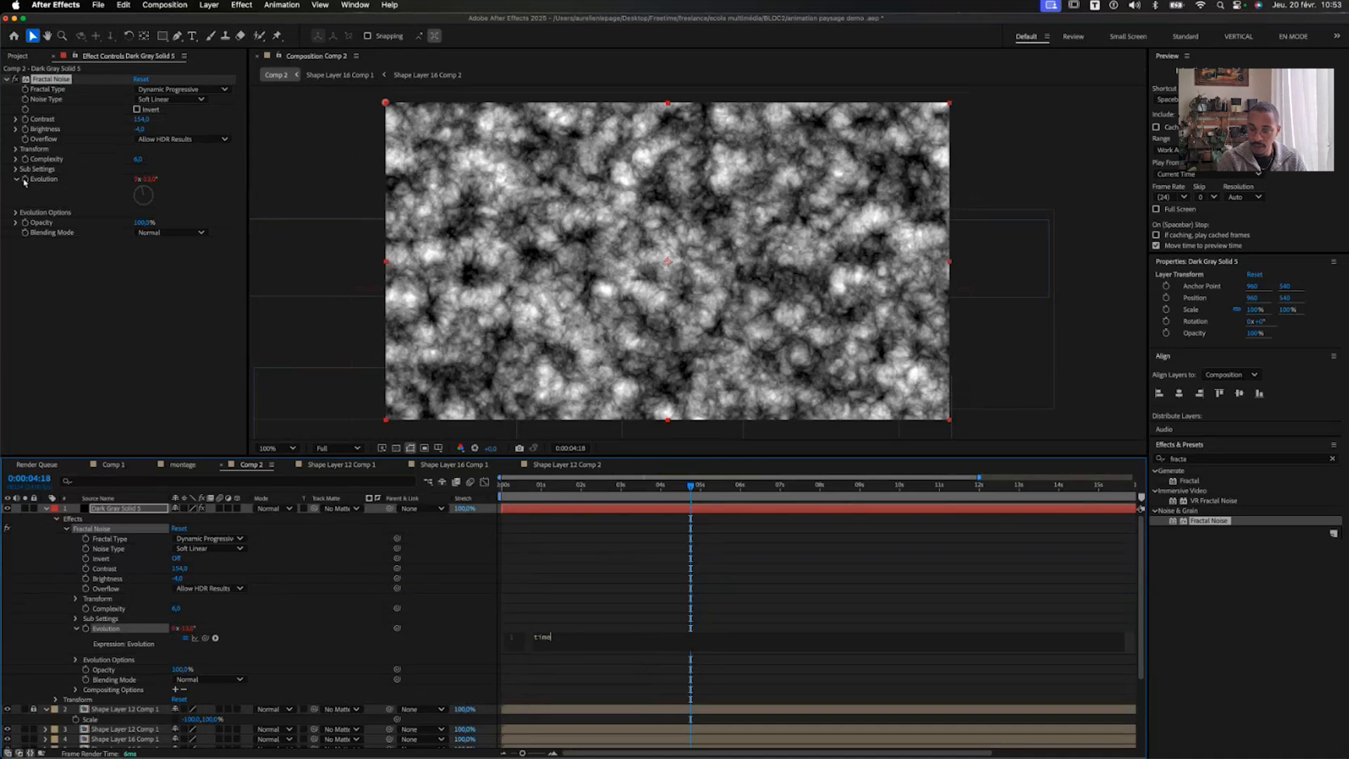
{"action": "type", "text": "*100"}
{"action": "left_click", "coordinate": [646, 563]}
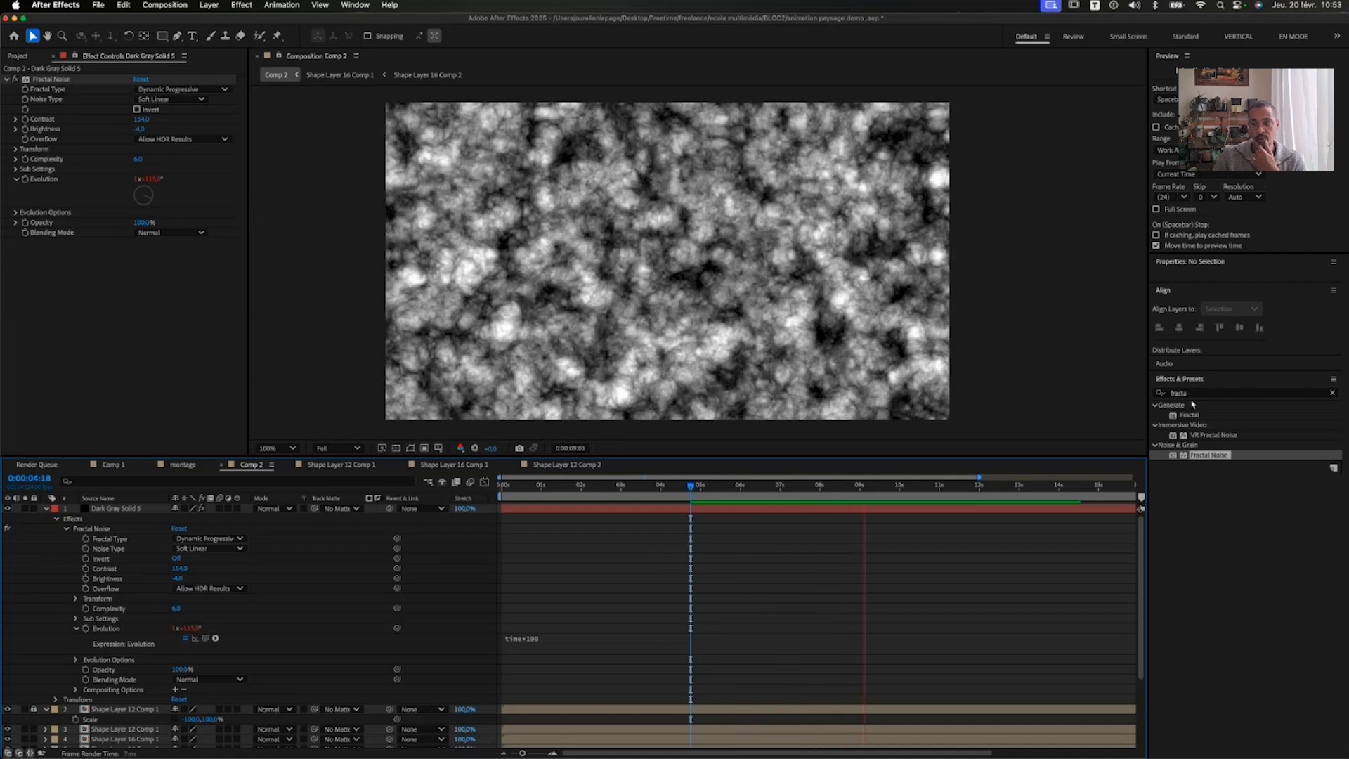
Find the CC Vector Blur effect and apply it to the Fractal Noise solid
{"action": "left_click_drag", "start_coordinate": [1199, 393], "coordinate": [1073, 393]}
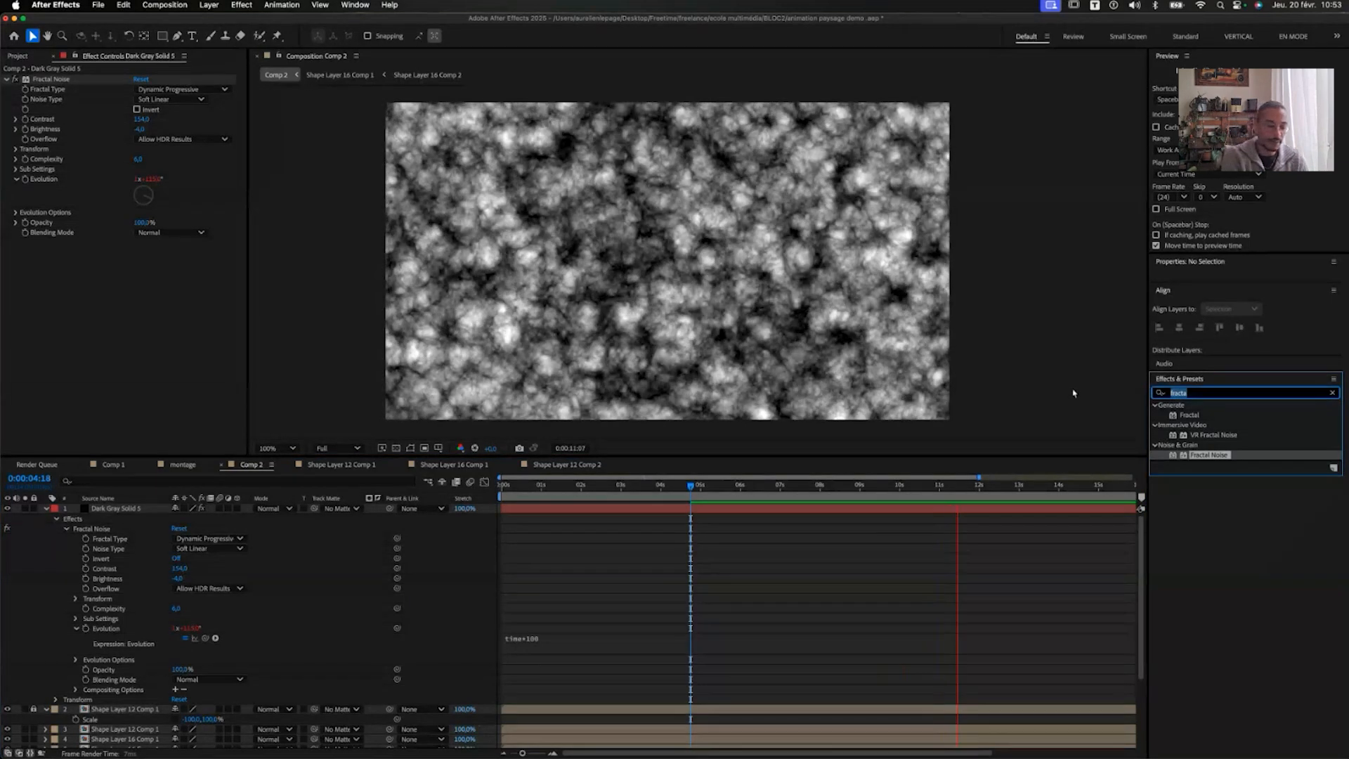
{"action": "type", "text": "vact"}
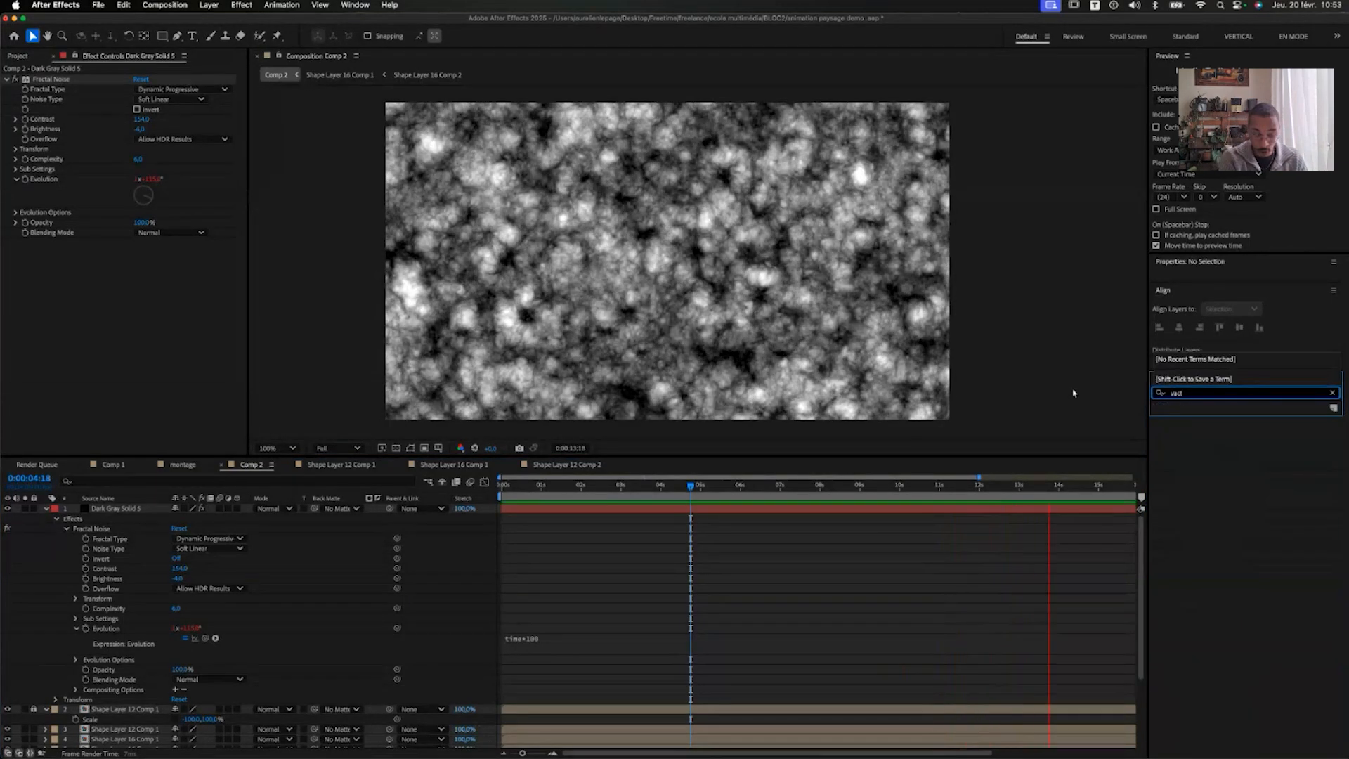
{"action": "key", "text": "BackSpace"}
{"action": "key", "text": "BackSpace"}
{"action": "key", "text": "BackSpace"}
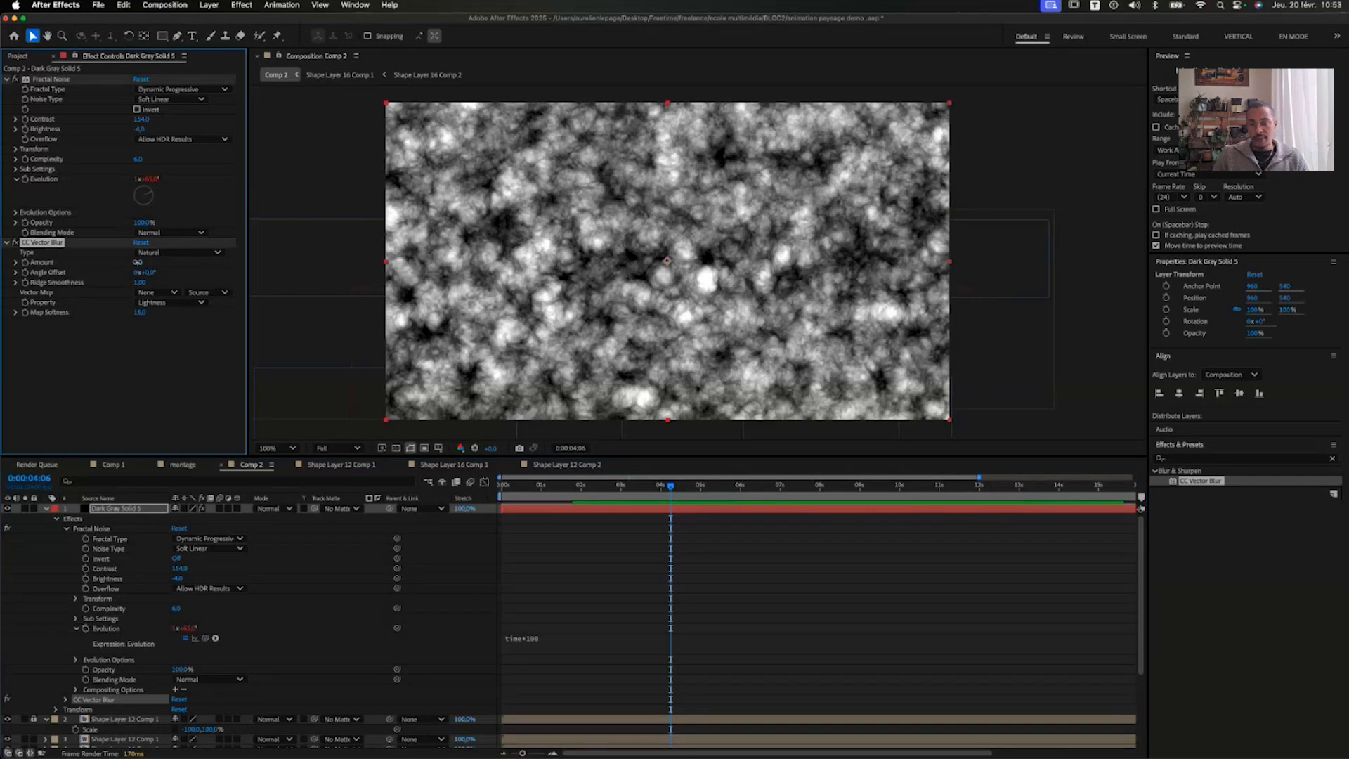
Set the CC Vector Blur amount to 39 and check the look near the start of the composition
{"action": "left_click_drag", "start_coordinate": [138, 263], "coordinate": [164, 268]}
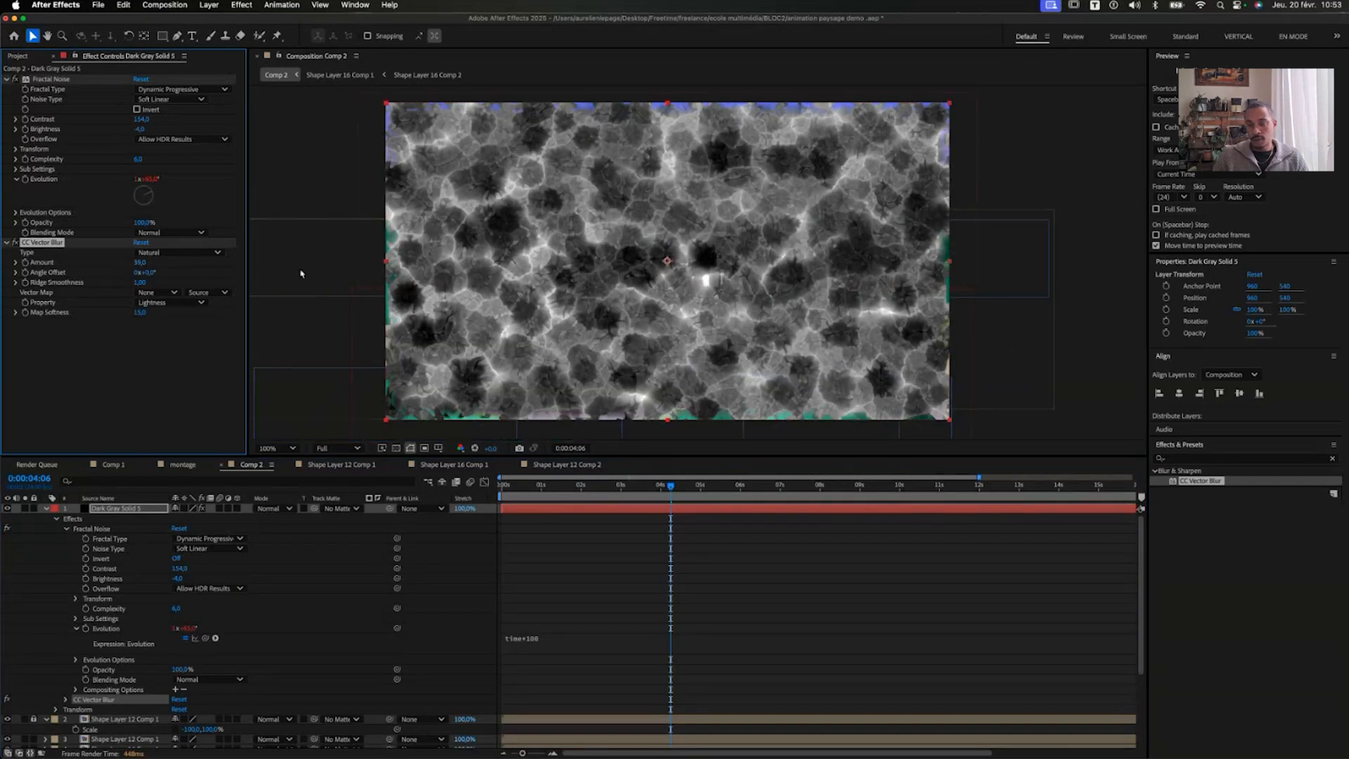
{"action": "scroll", "coordinate": [450, 271], "scroll_direction": "up", "scroll_amount": 1}
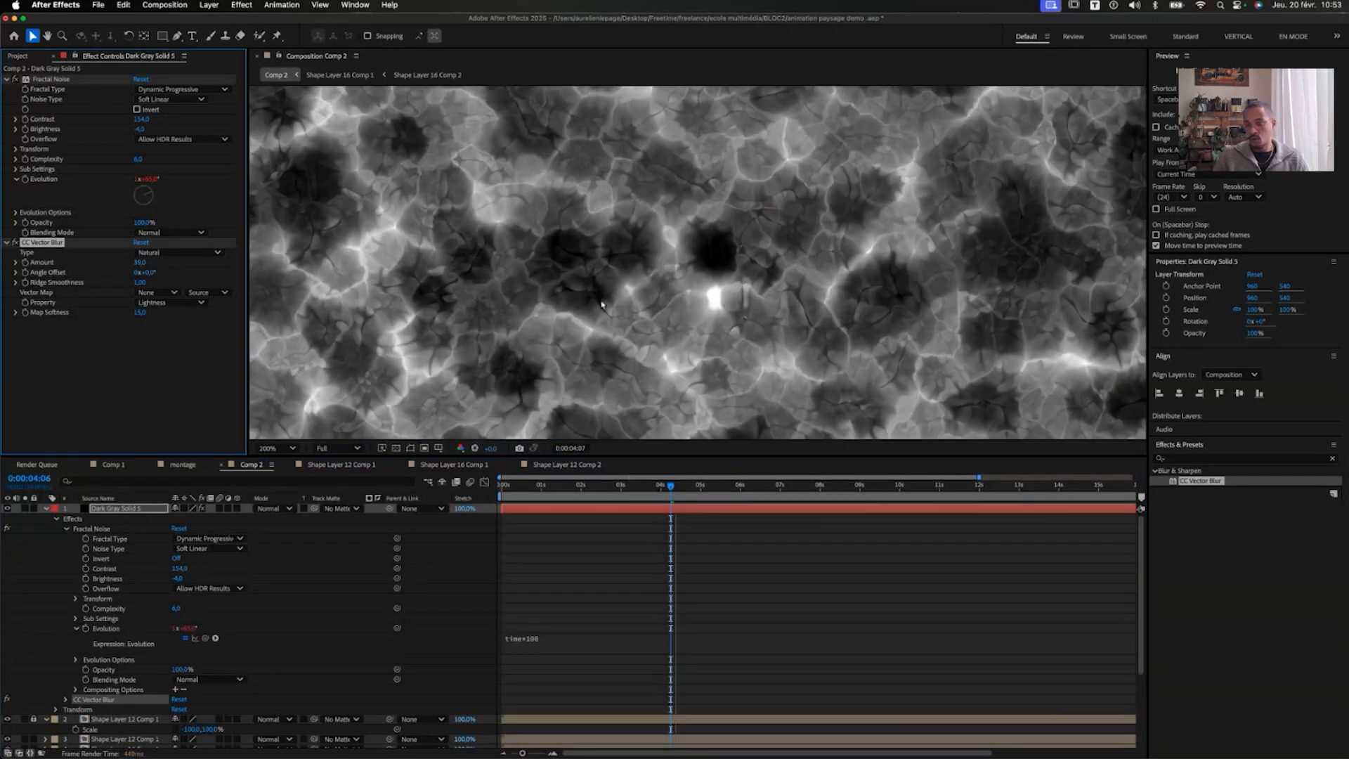
{"action": "left_click", "coordinate": [520, 486]}
{"action": "scroll", "coordinate": [387, 399], "scroll_direction": "down", "scroll_amount": 1}
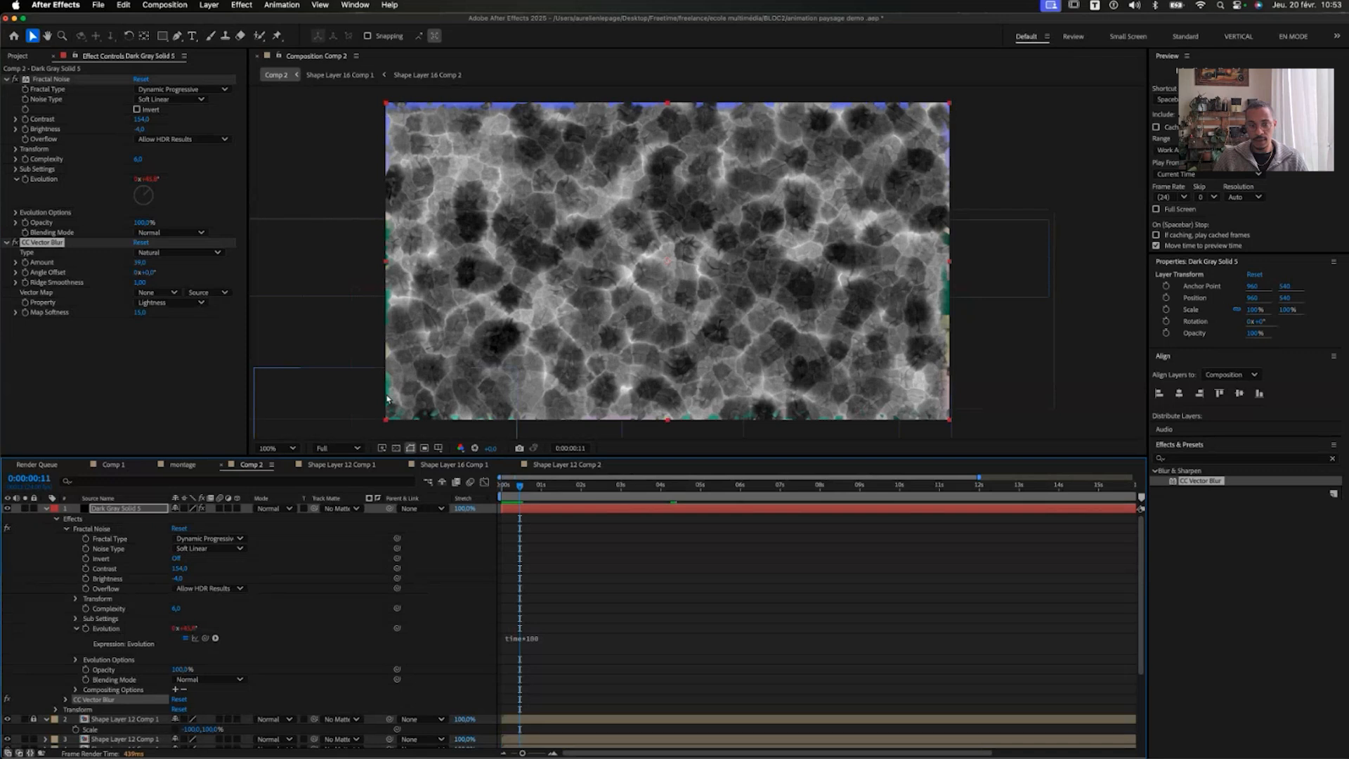
Compare the CC Vector Blur types Constant Length, Perpendicular, Direction Center and Direction Fading, return to Natural and preview the animation
{"action": "left_click", "coordinate": [179, 252]}
{"action": "left_click", "coordinate": [175, 278]}
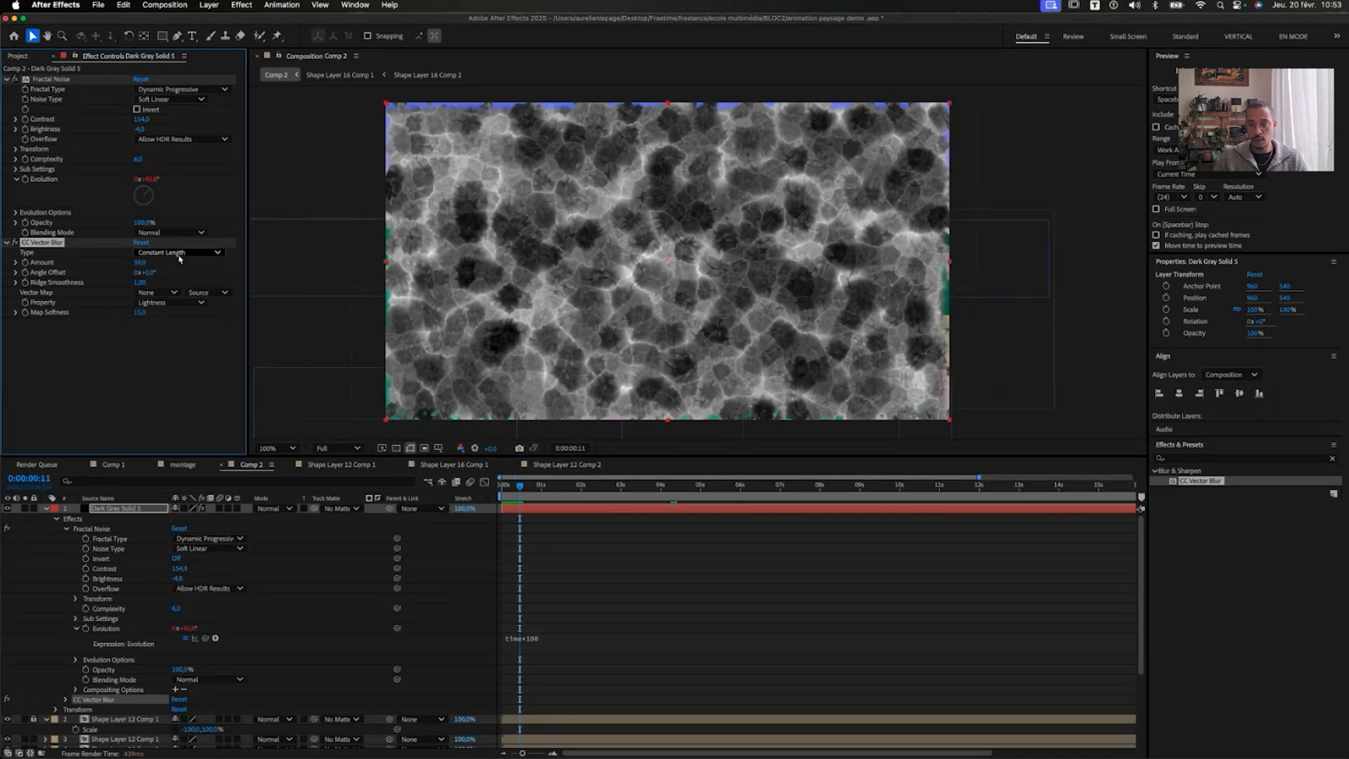
{"action": "left_click", "coordinate": [179, 252]}
{"action": "left_click", "coordinate": [171, 291]}
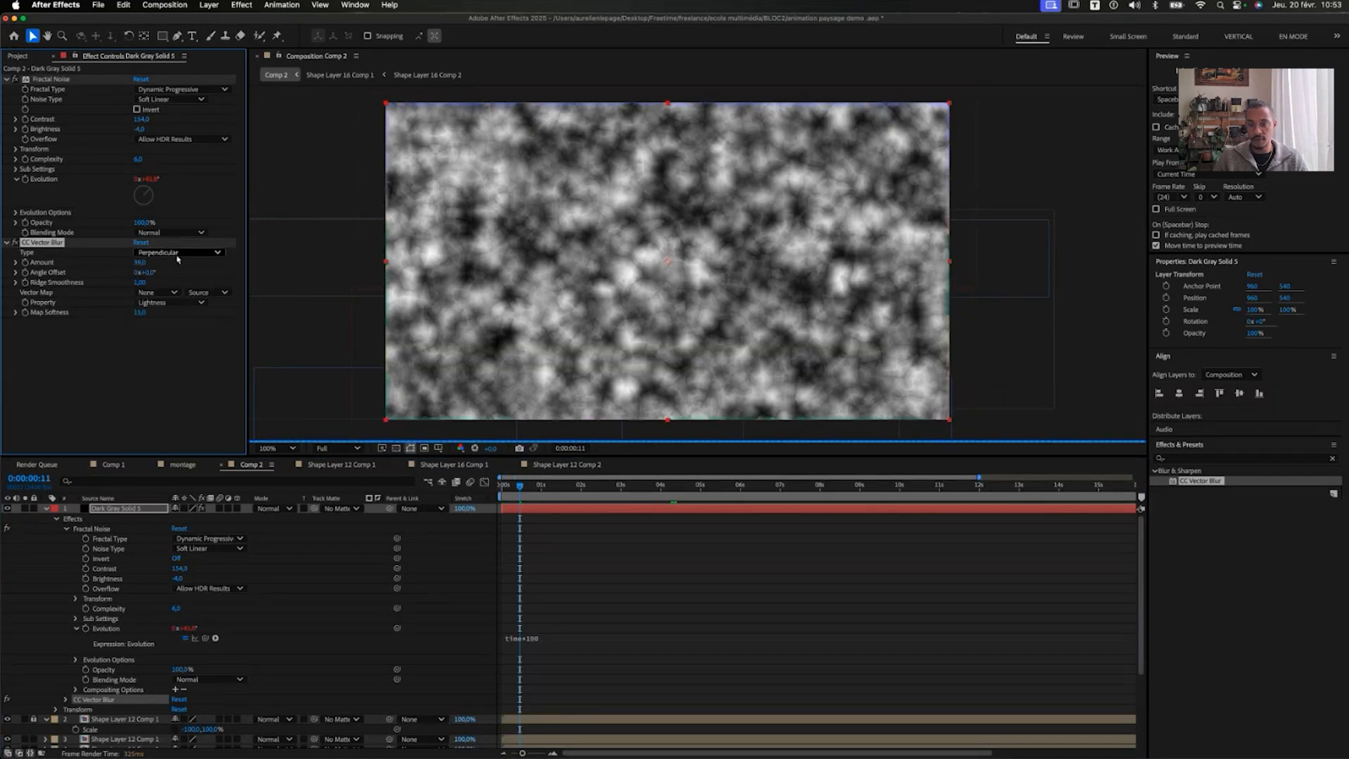
{"action": "left_click", "coordinate": [178, 251]}
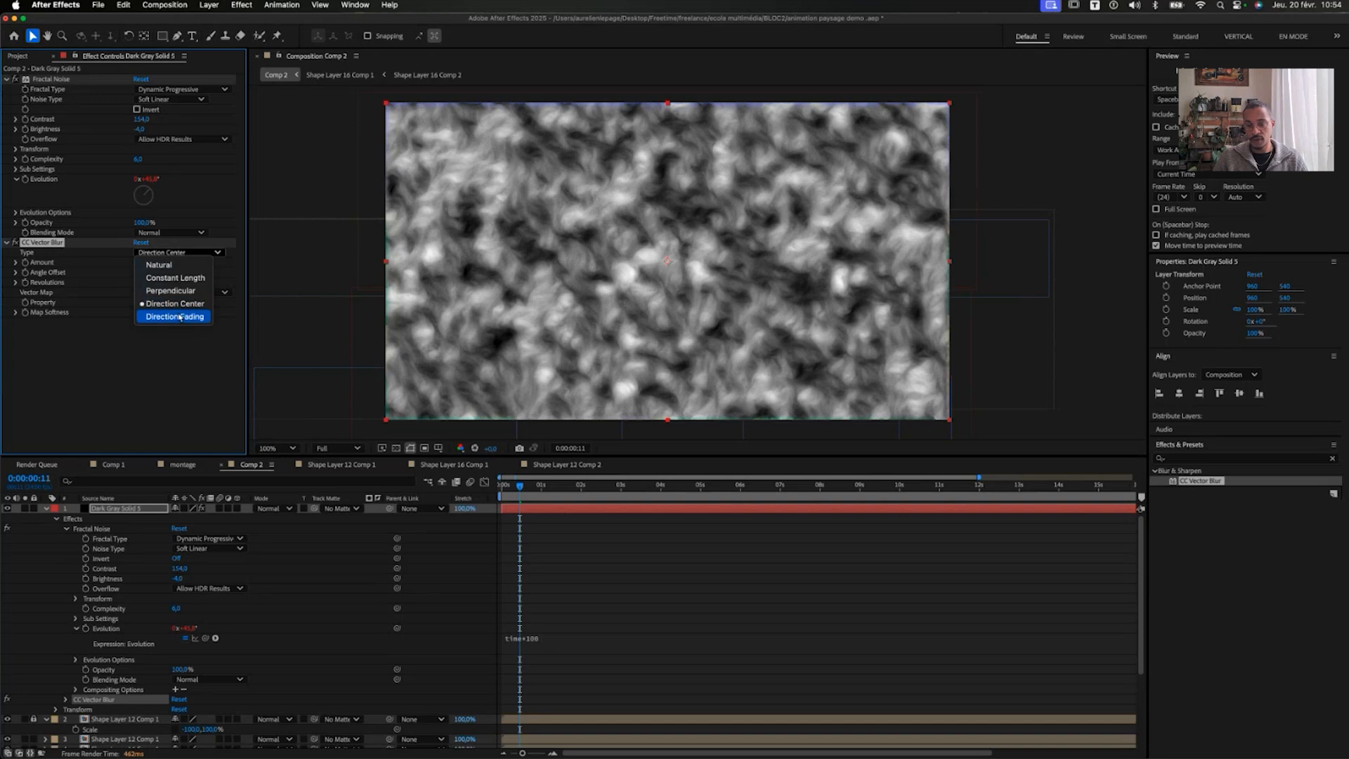
{"action": "left_click", "coordinate": [180, 317]}
{"action": "left_click", "coordinate": [171, 254]}
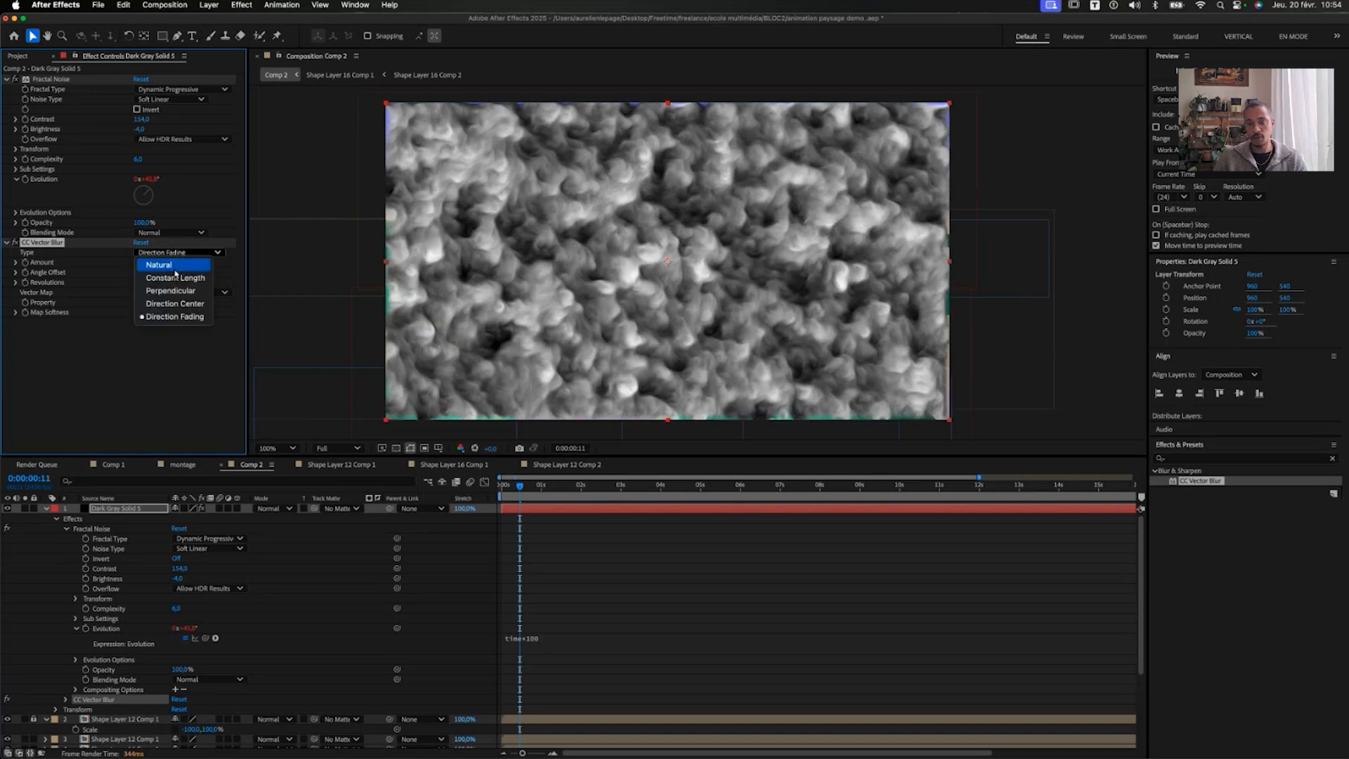
{"action": "left_click", "coordinate": [172, 264]}
{"action": "key", "text": "space"}
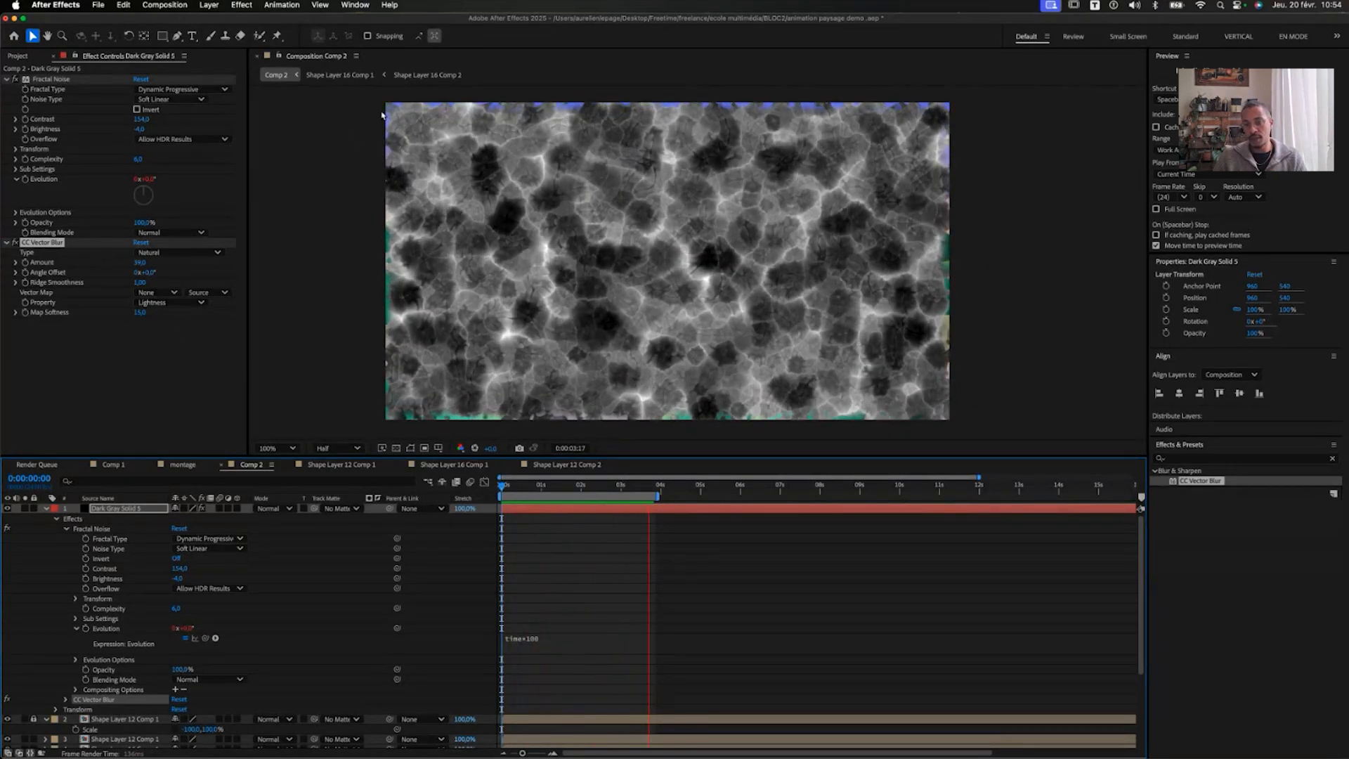
Search the effects for "trans" and add the Distort effect Transform below CC Vector Blur on the solid
{"action": "left_click", "coordinate": [1180, 460]}
{"action": "left_click", "coordinate": [1332, 461]}
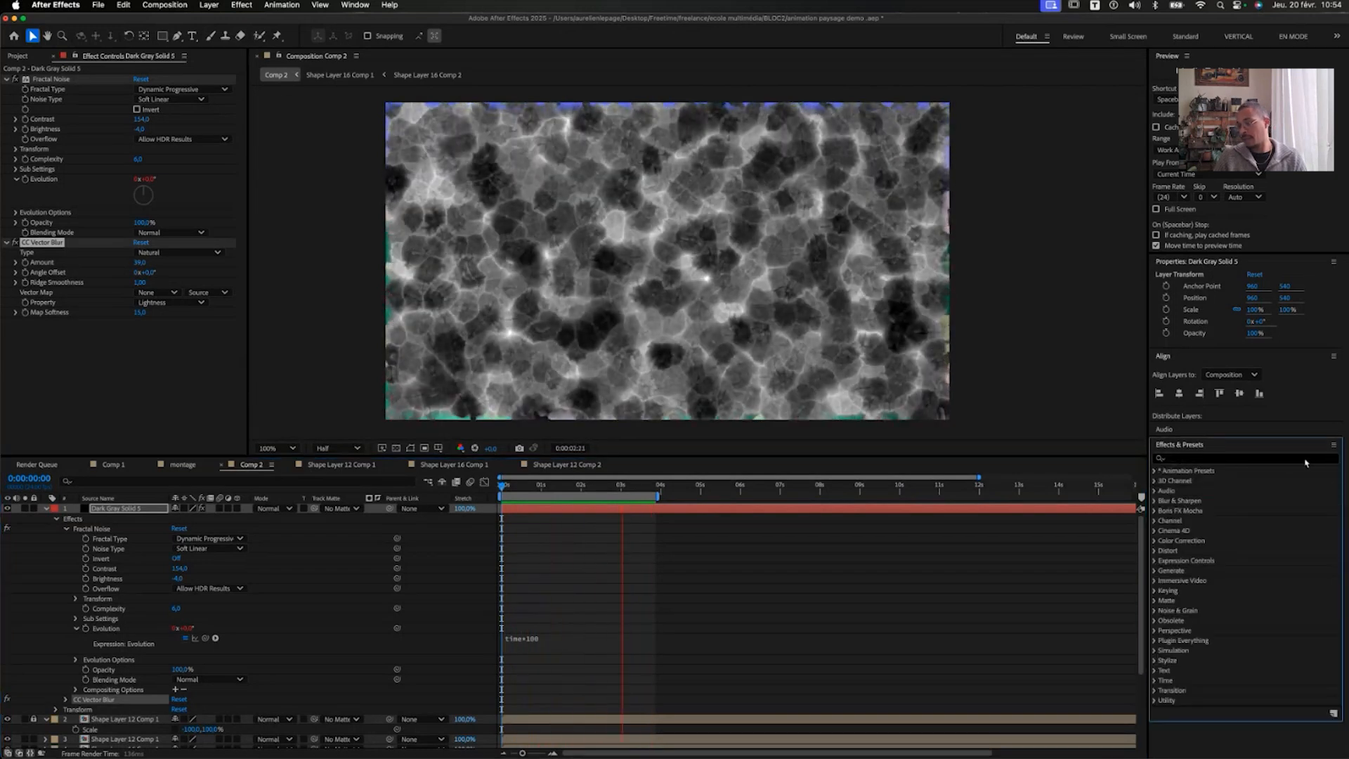
{"action": "type", "text": "tra"}
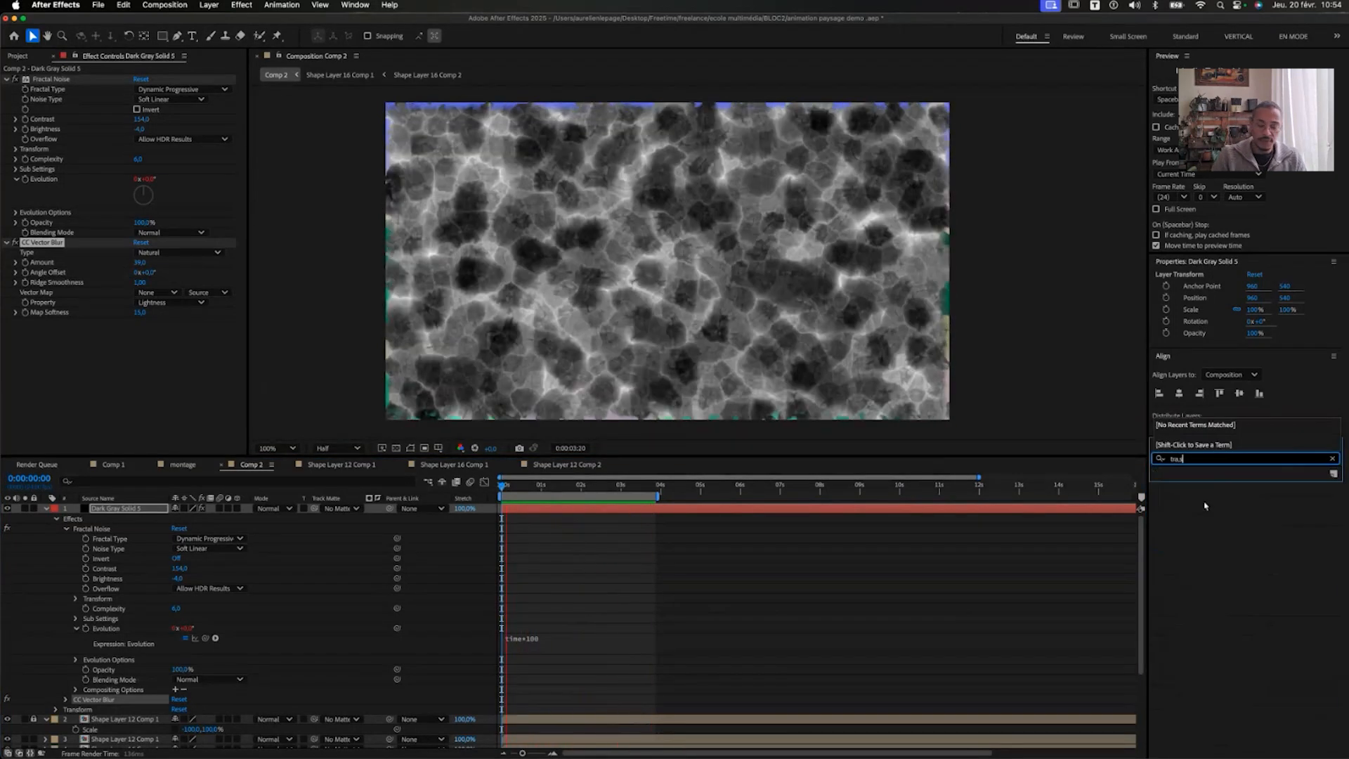
{"action": "type", "text": "ns"}
{"action": "left_click_drag", "start_coordinate": [1205, 580], "coordinate": [147, 314]}
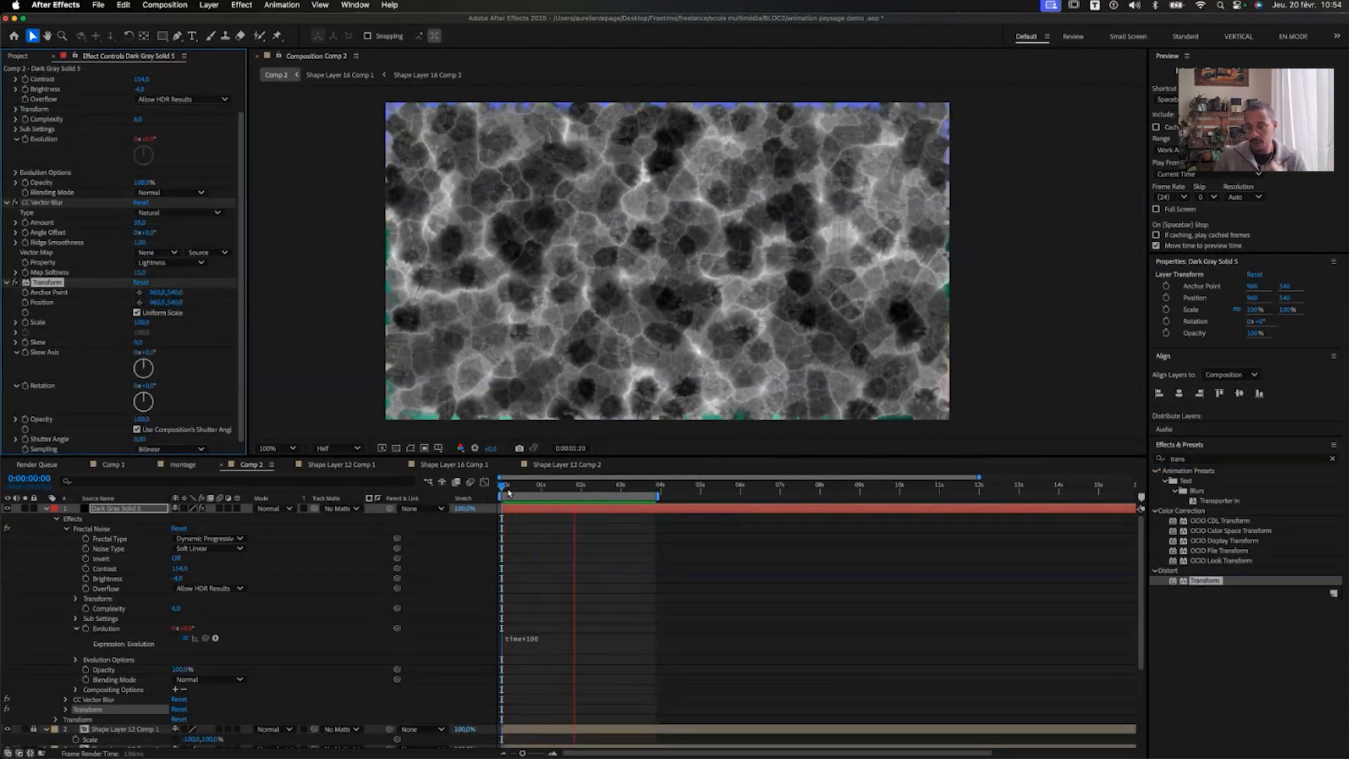
{"action": "key", "text": "space"}
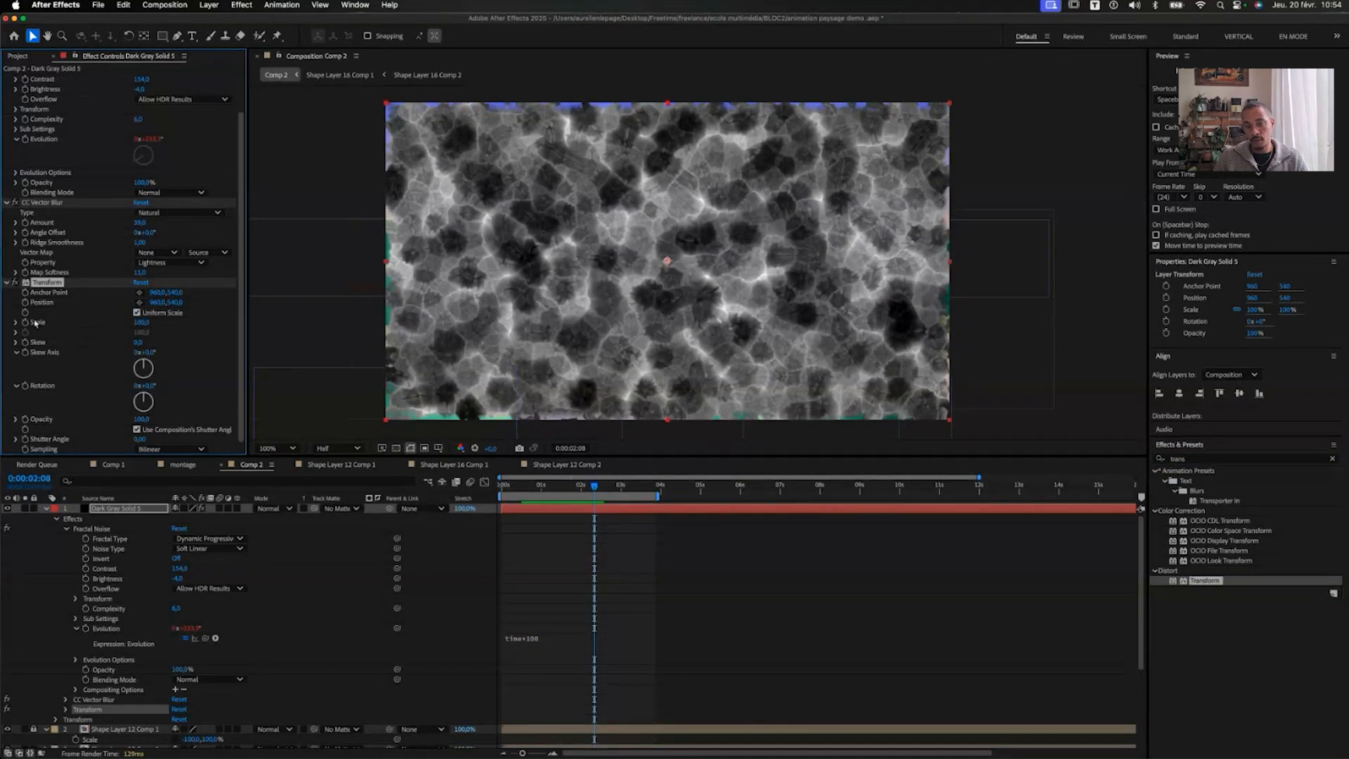
{"action": "mouse_move", "coordinate": [172, 302]}
{"action": "left_mouse_down"}
{"action": "mouse_move", "coordinate": [225, 303]}
{"action": "mouse_move", "coordinate": [173, 302]}
{"action": "left_mouse_up"}
{"action": "key", "text": "Delete"}
{"action": "key", "text": "Home"}
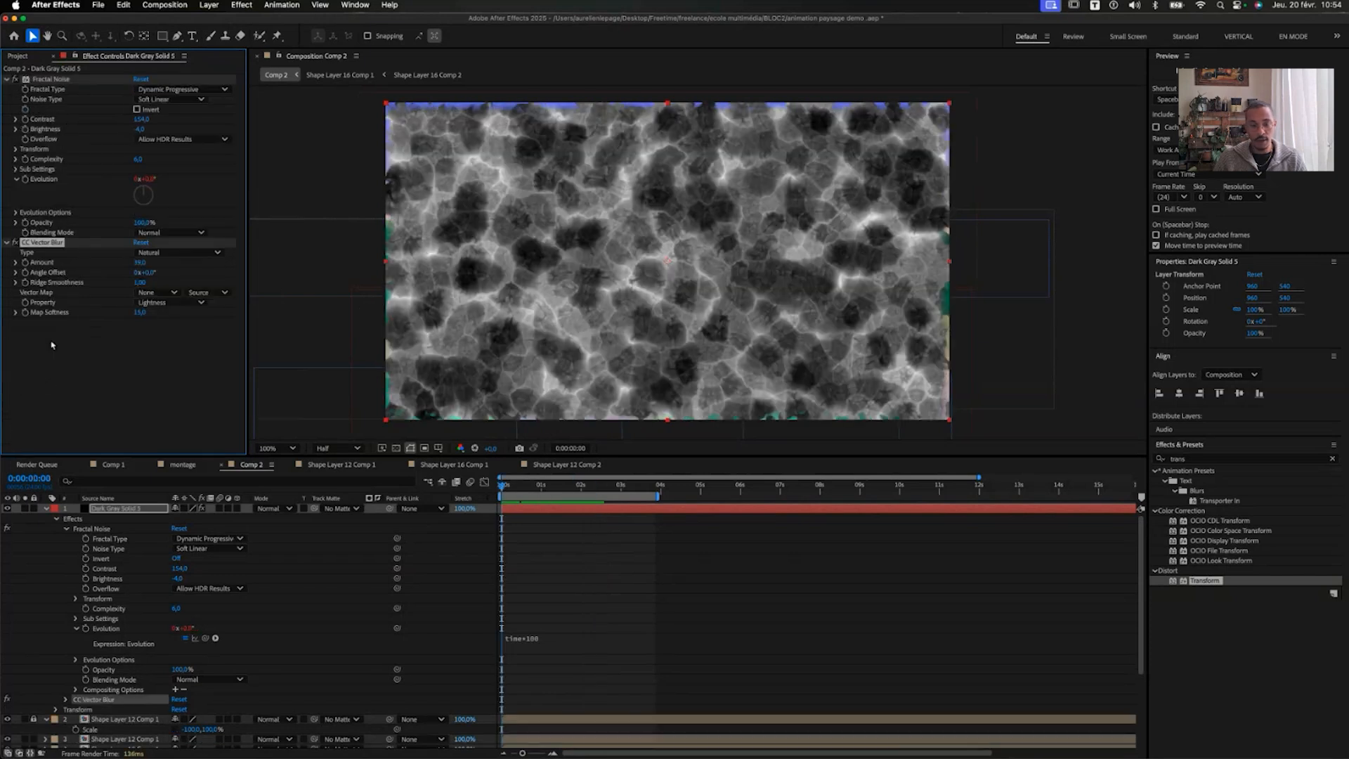
{"action": "key", "text": "super+z"}
Increase the Transform effect's scale to about 109 to push the coloured edge artefacts out of frame, and preview the result
{"action": "left_click_drag", "start_coordinate": [142, 322], "coordinate": [90, 451]}
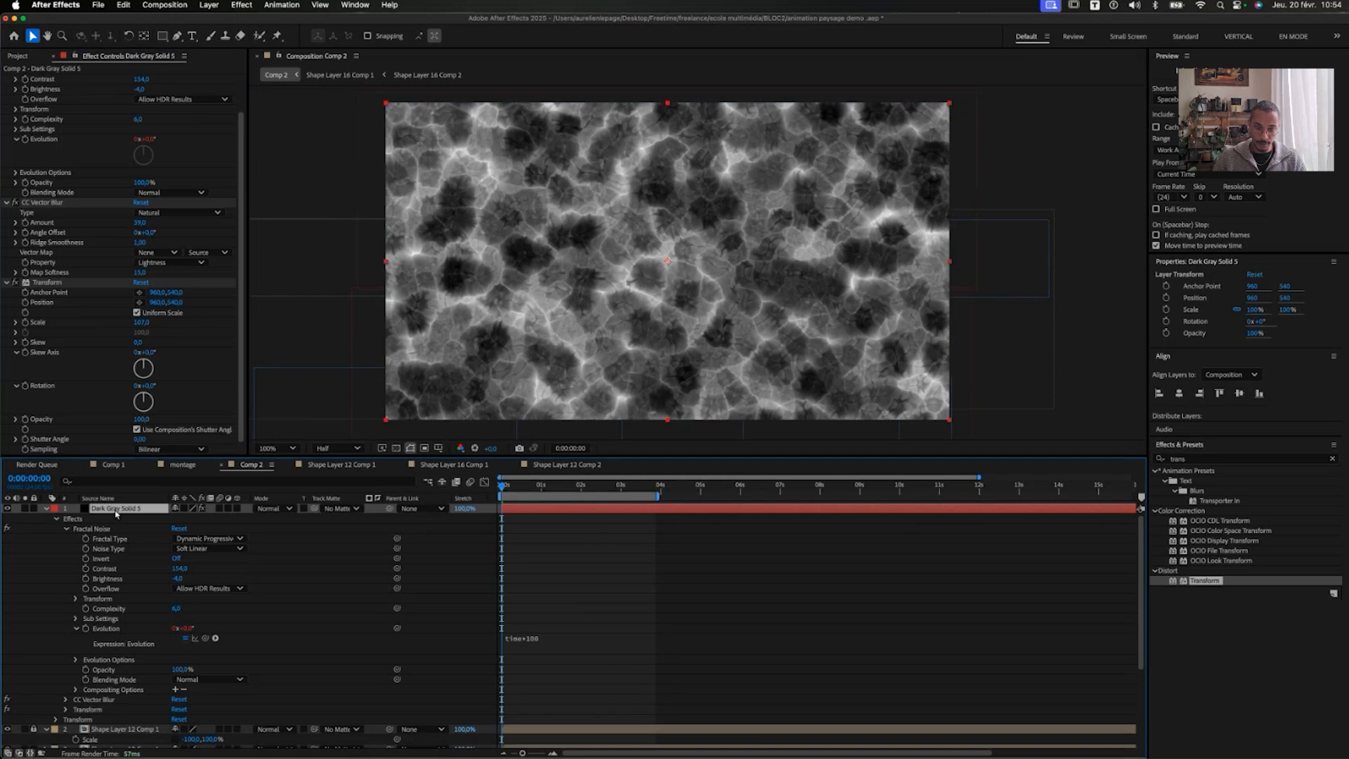
{"action": "key", "text": "s"}
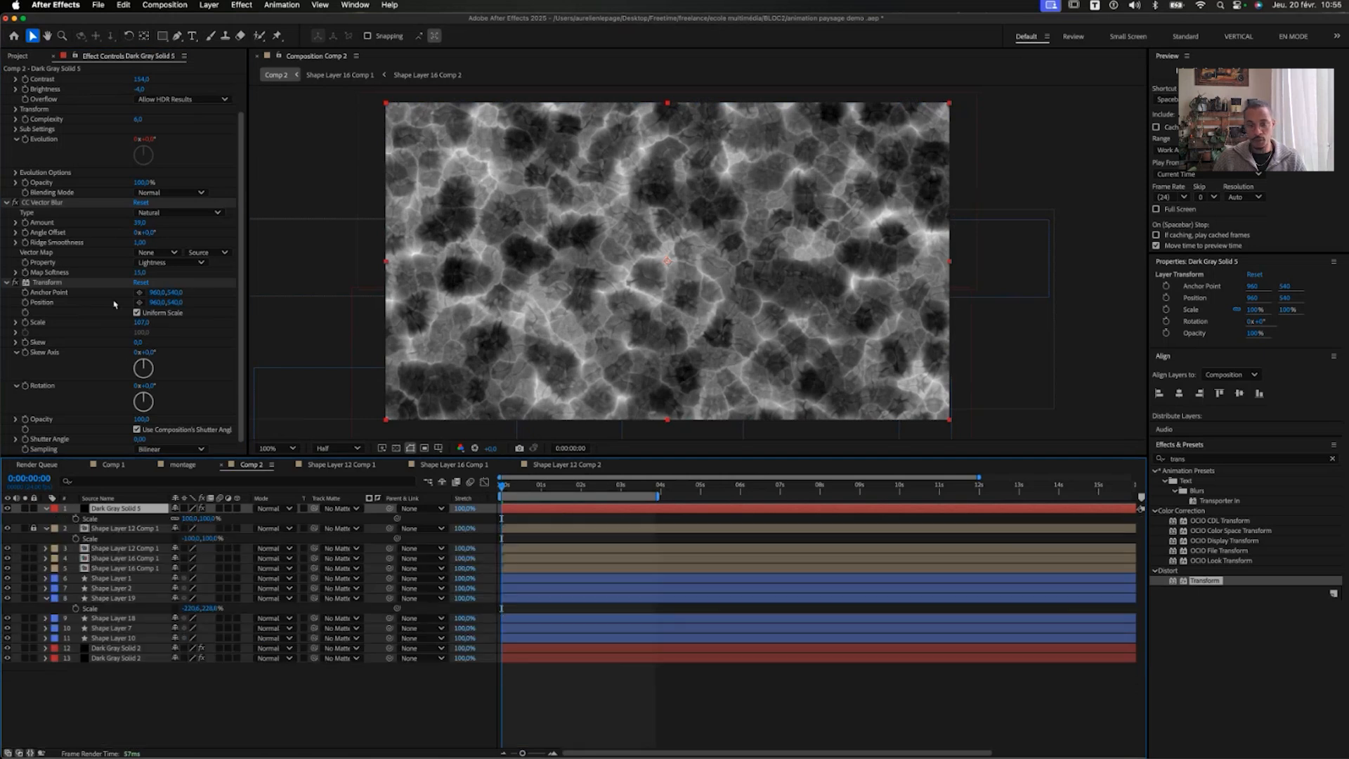
{"action": "left_click_drag", "start_coordinate": [139, 322], "coordinate": [147, 322]}
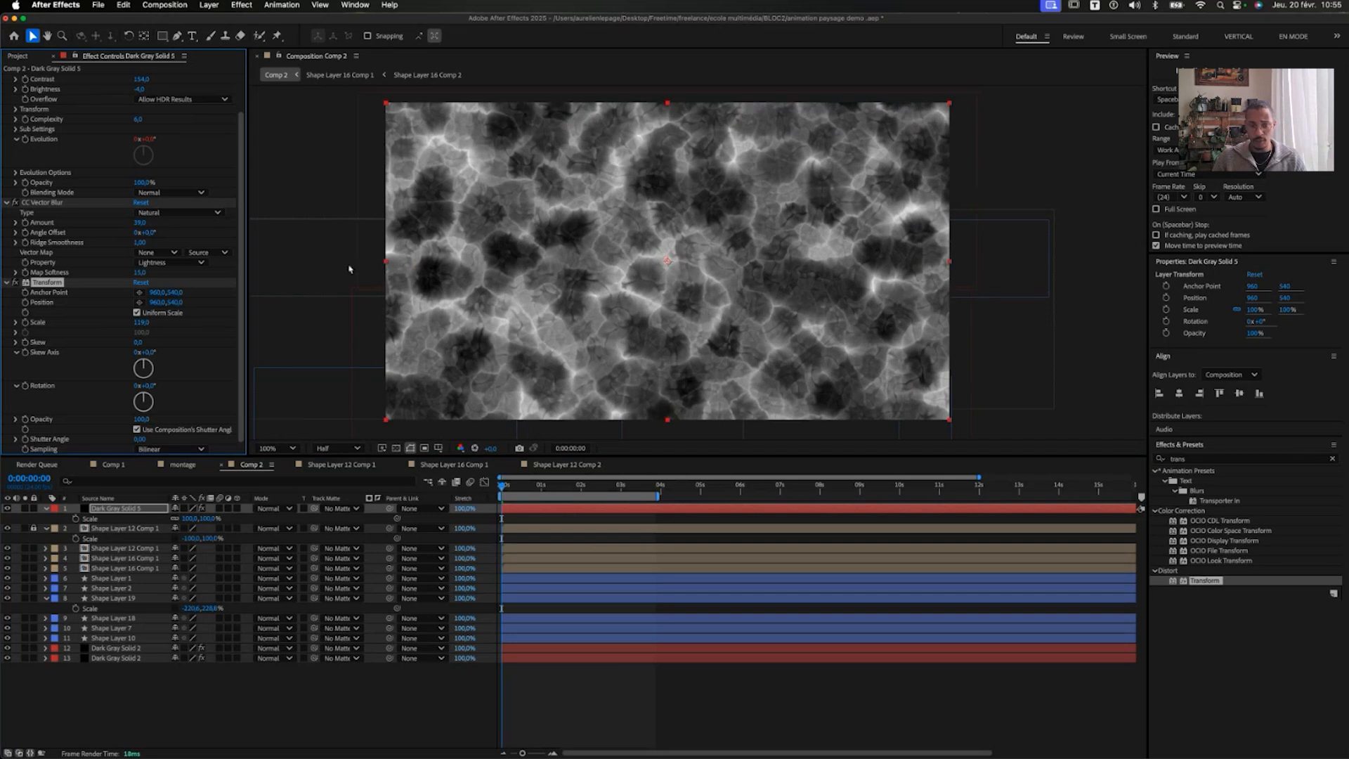
{"action": "left_click_drag", "start_coordinate": [141, 325], "coordinate": [135, 325]}
{"action": "key", "text": "space"}
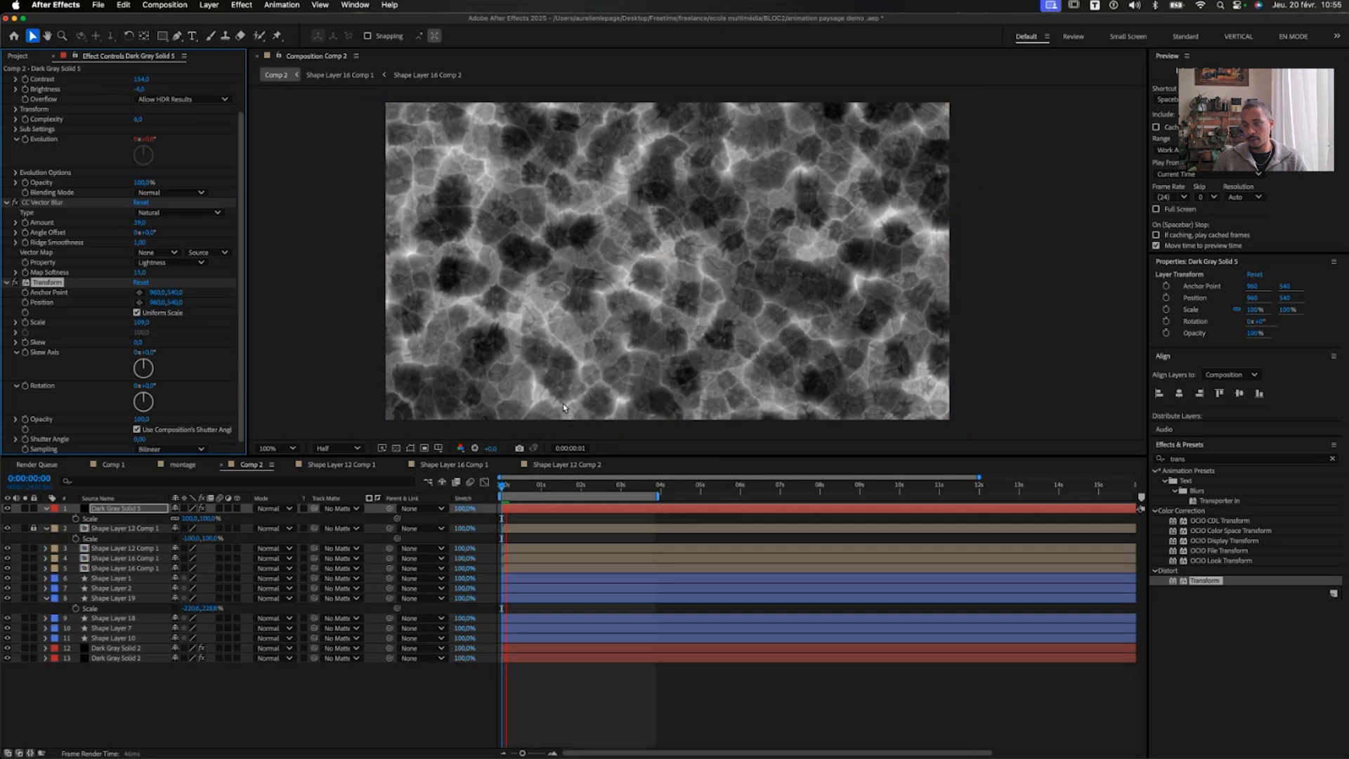
{"action": "key", "text": "space"}
Collapse the existing effects, apply the Tint effect to the solid and open its Map Black To colour
{"action": "key", "text": "super+a"}
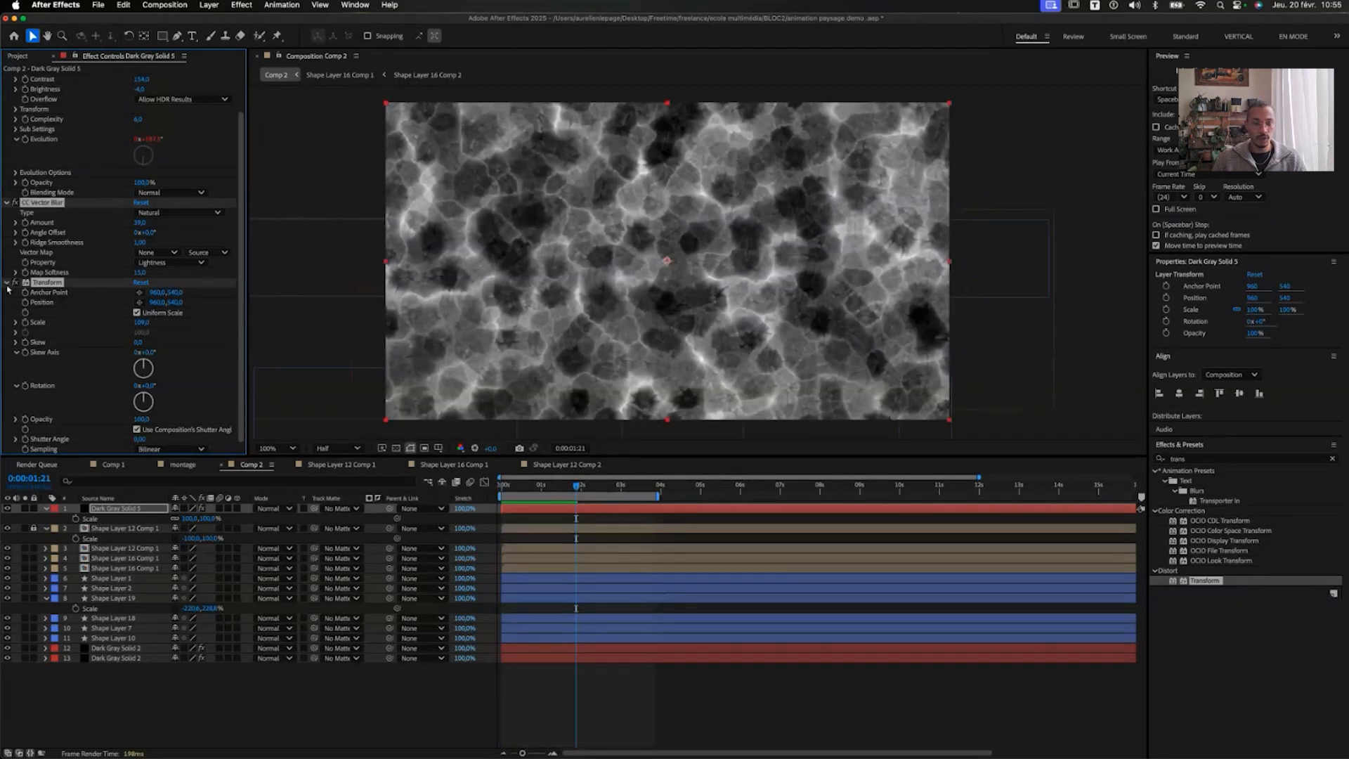
{"action": "left_click", "coordinate": [7, 283]}
{"action": "left_click", "coordinate": [1214, 462]}
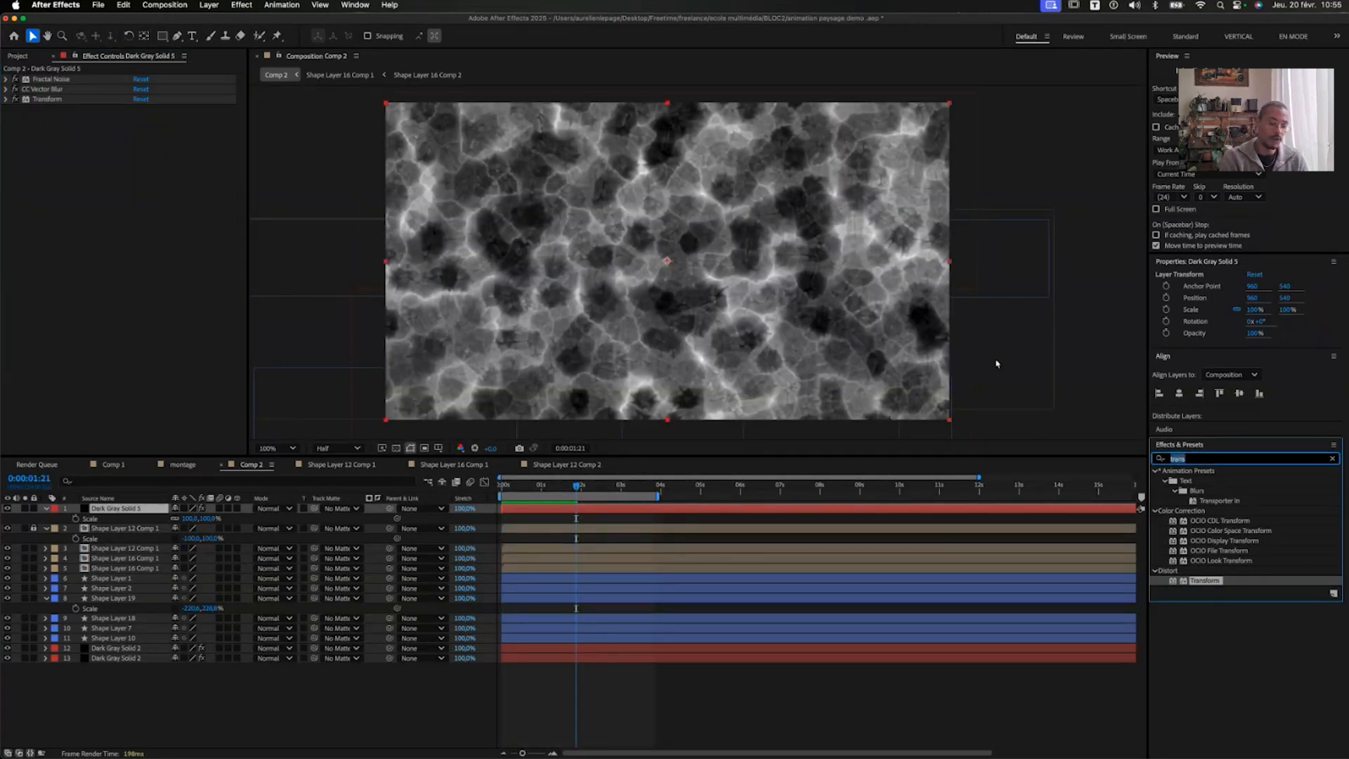
{"action": "type", "text": "t"}
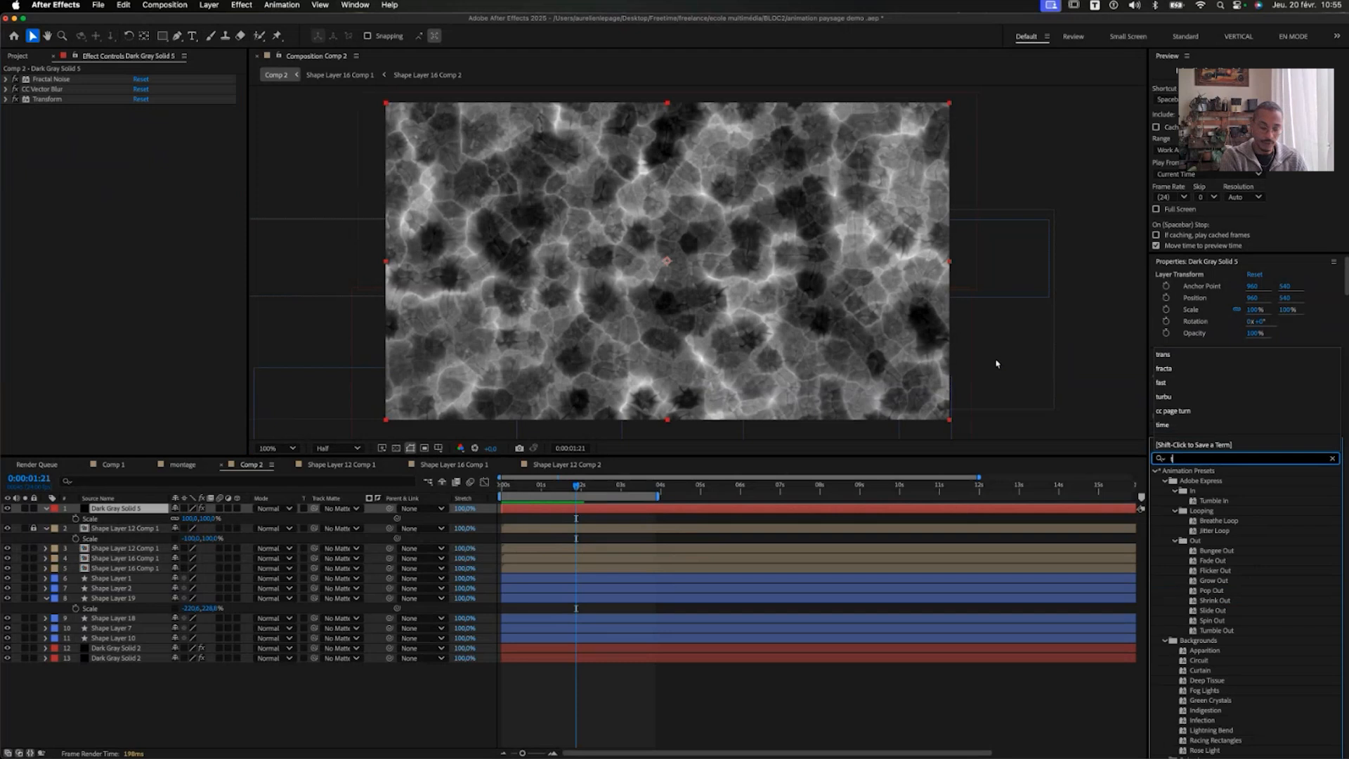
{"action": "type", "text": "int"}
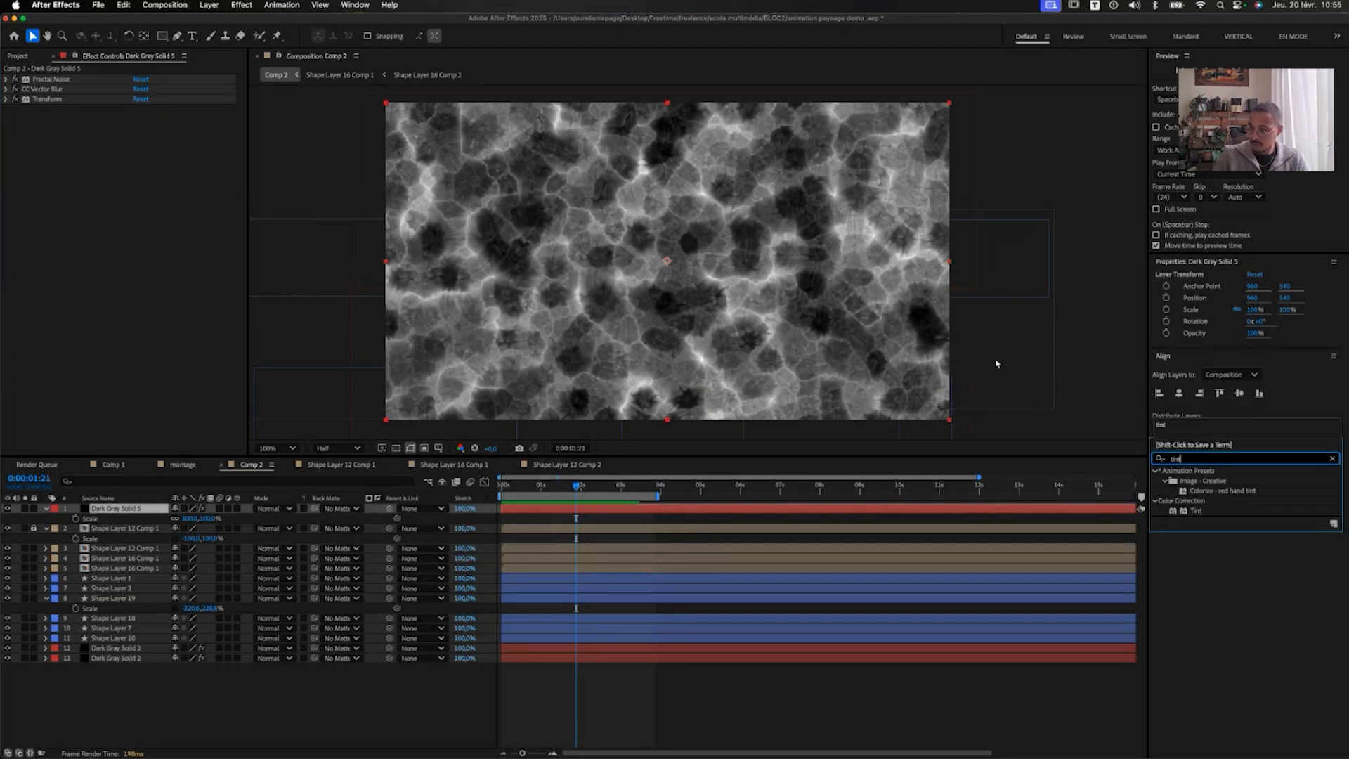
{"action": "double_click", "coordinate": [1199, 511]}
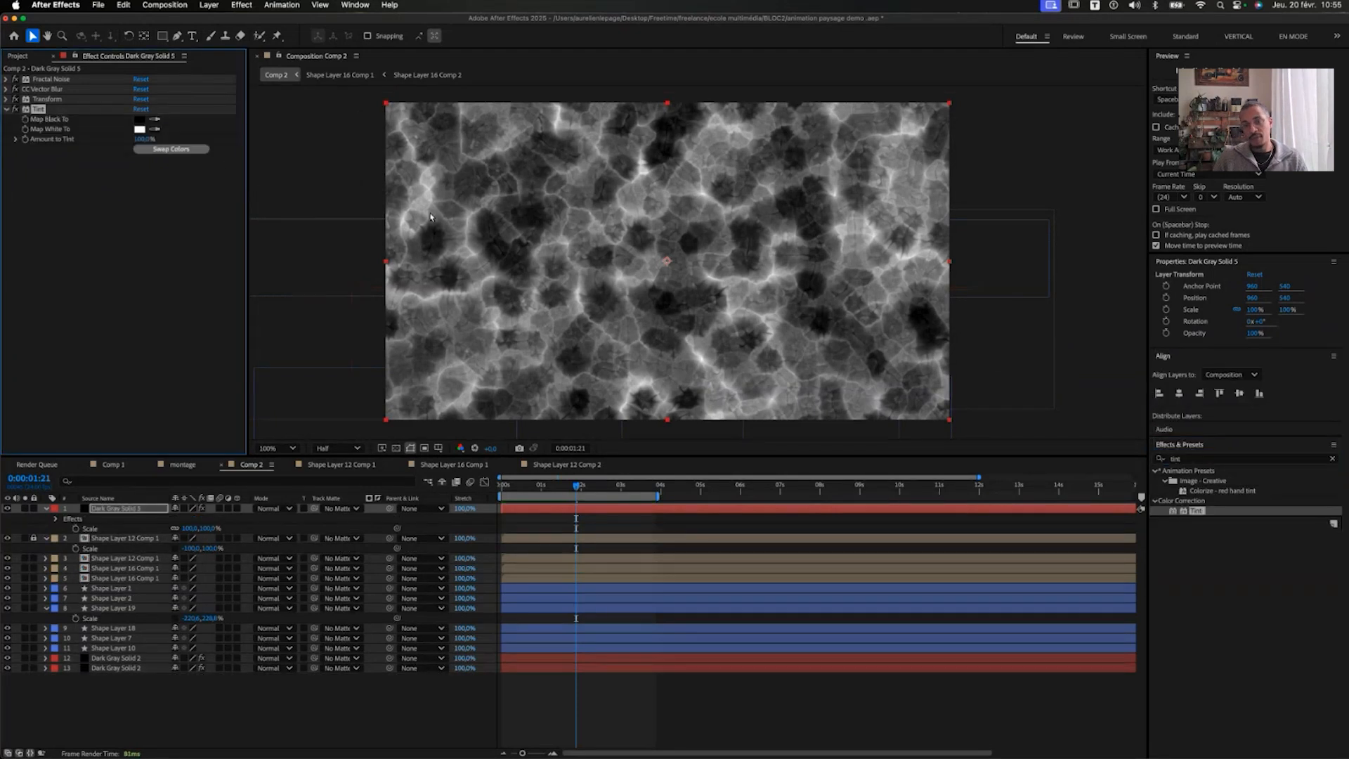
{"action": "left_click", "coordinate": [140, 120]}
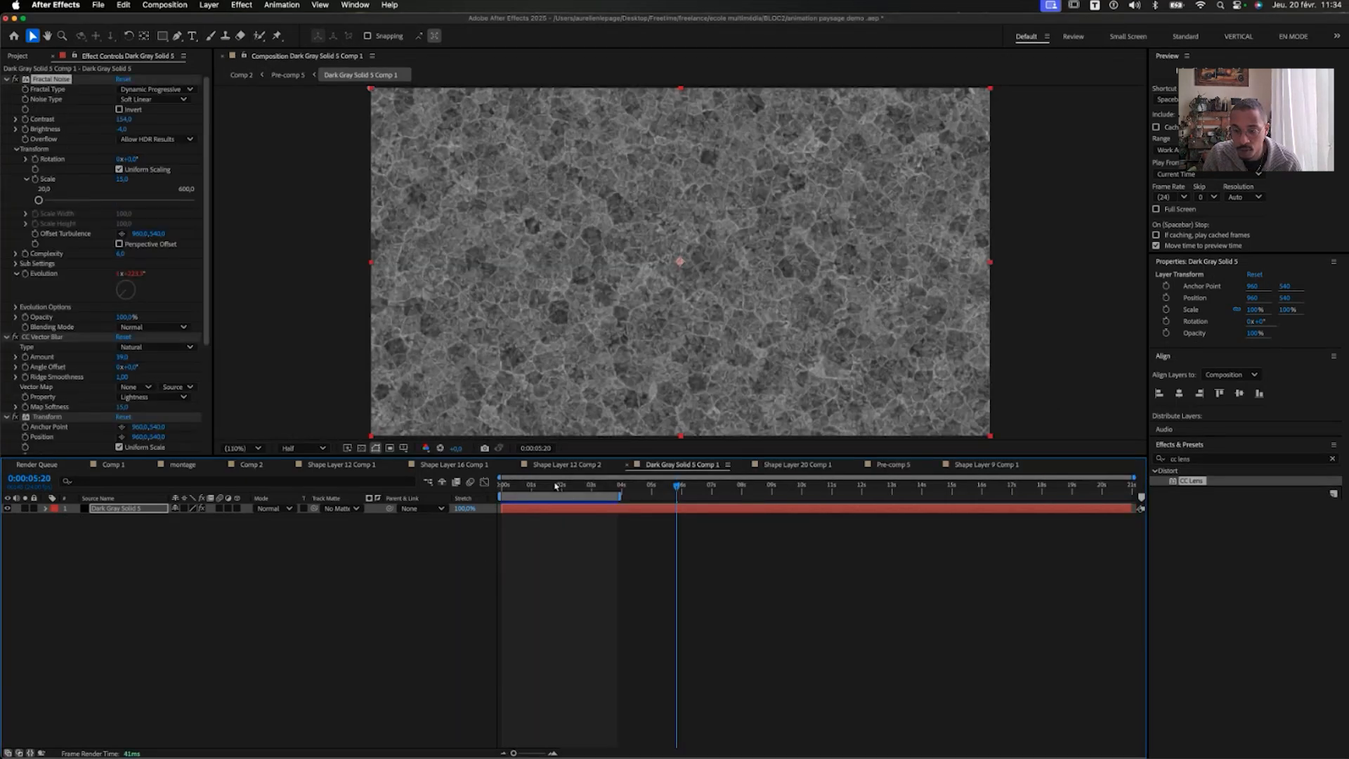
Copy the caustics solid with its effects into a new HD 1920x1080, 24 fps composition named Comp 3
{"action": "key", "text": "space"}
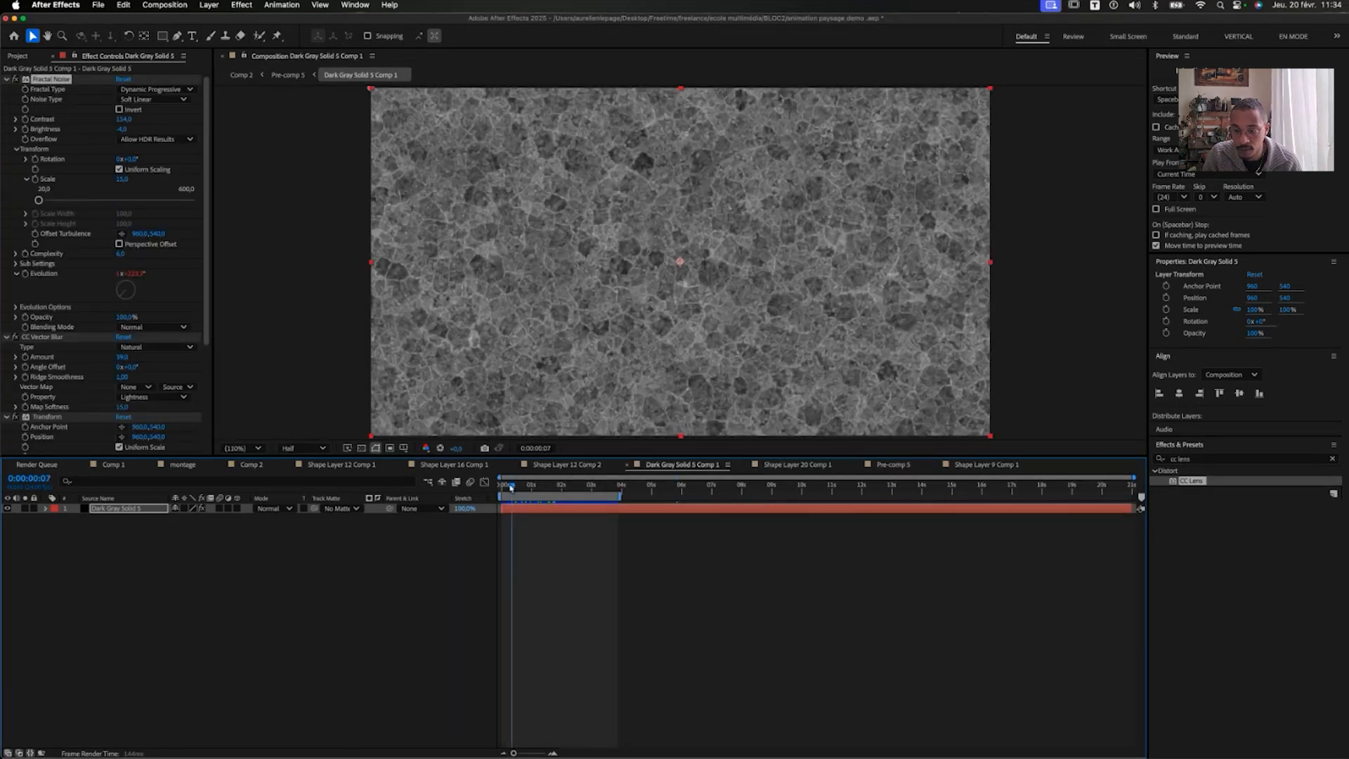
{"action": "left_click", "coordinate": [137, 506]}
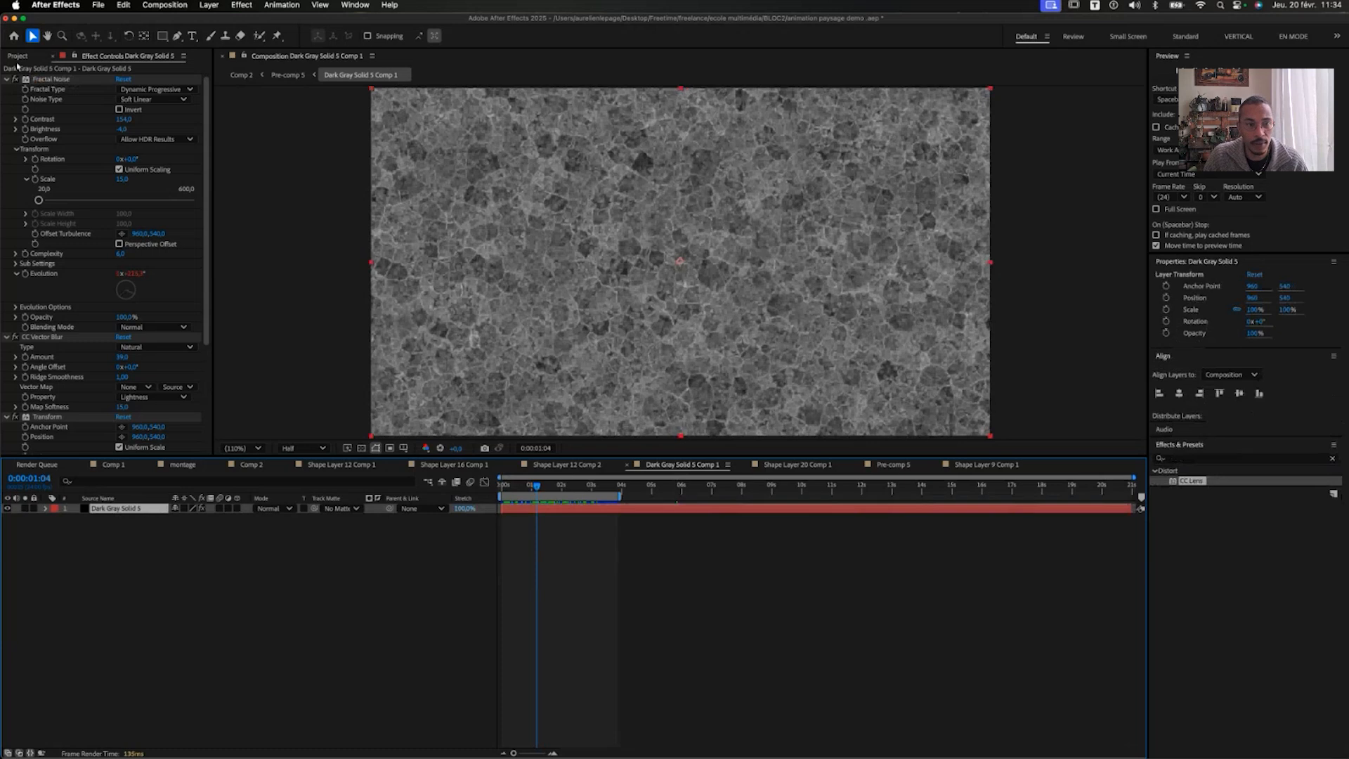
{"action": "left_click", "coordinate": [18, 57]}
{"action": "left_click", "coordinate": [35, 448]}
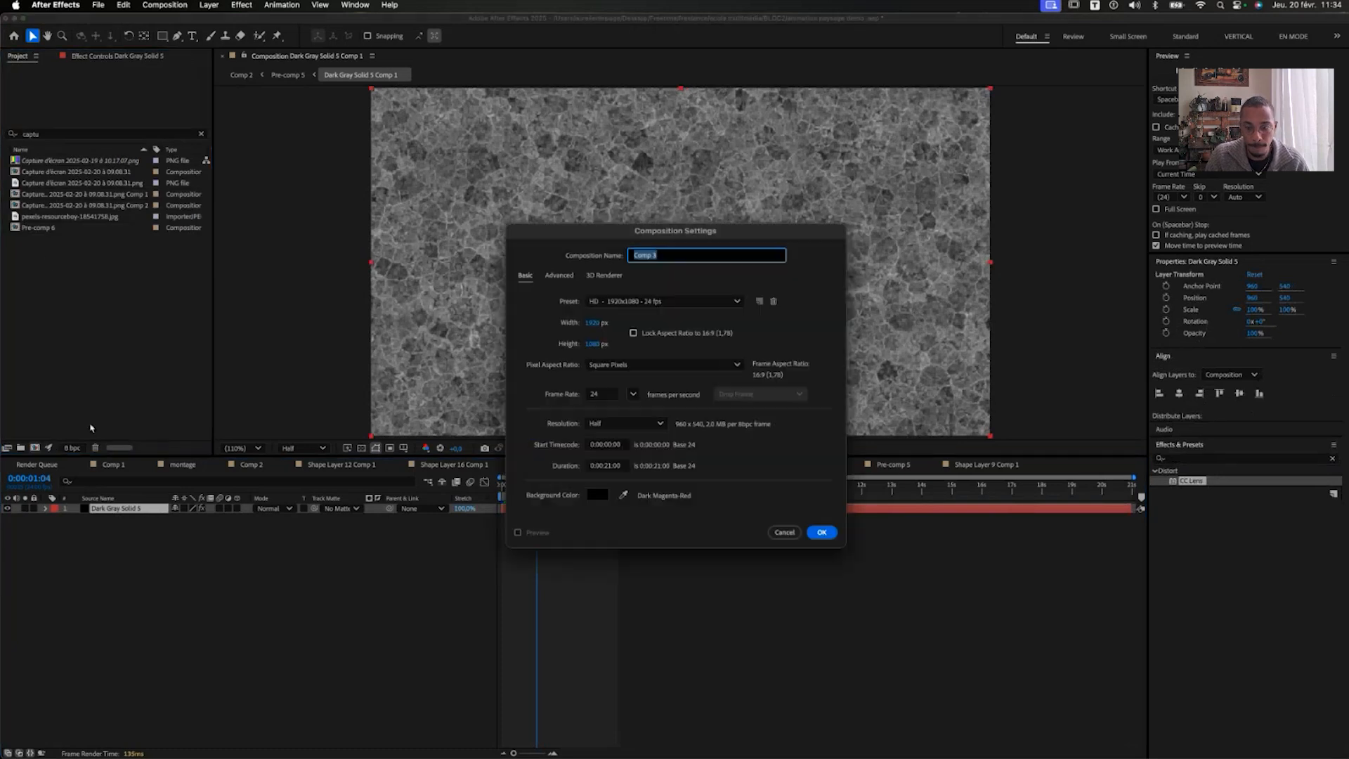
{"action": "left_click", "coordinate": [822, 532]}
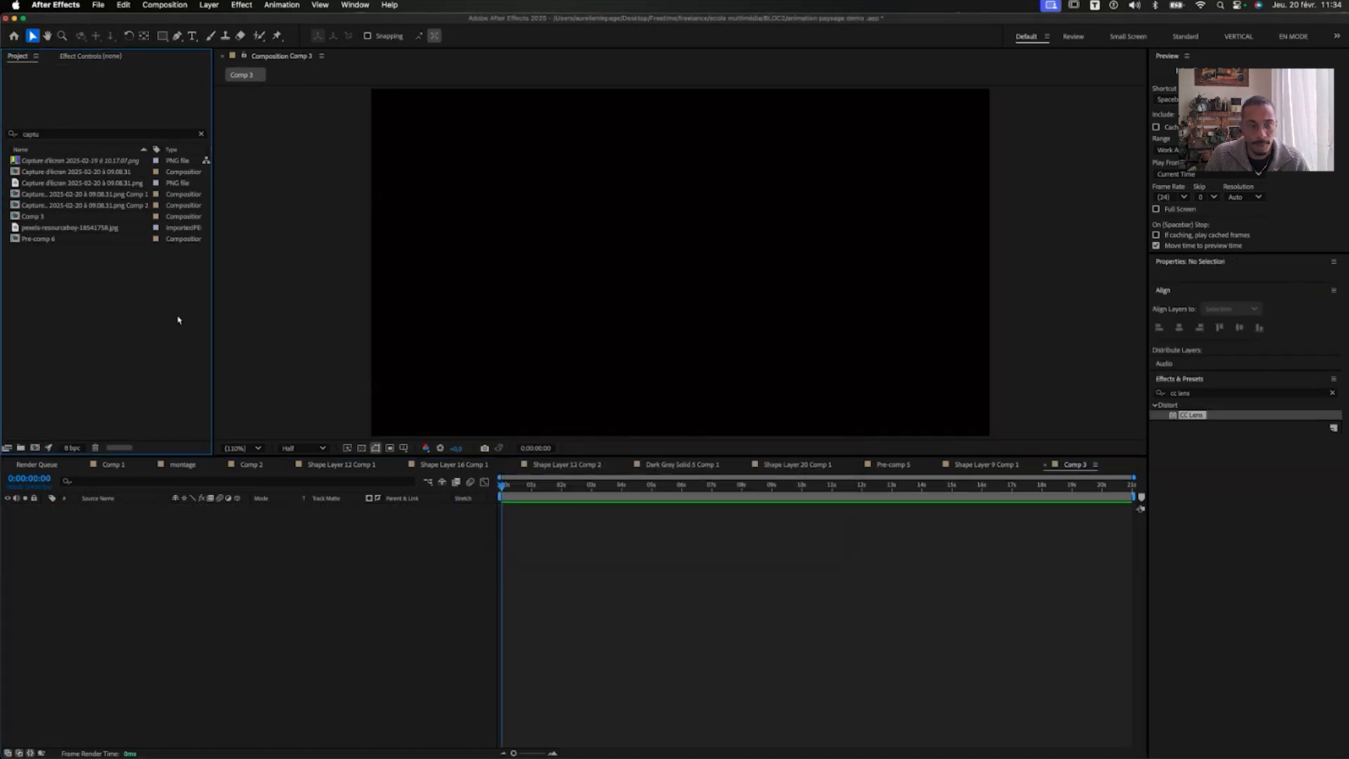
{"action": "key", "text": "super+v"}
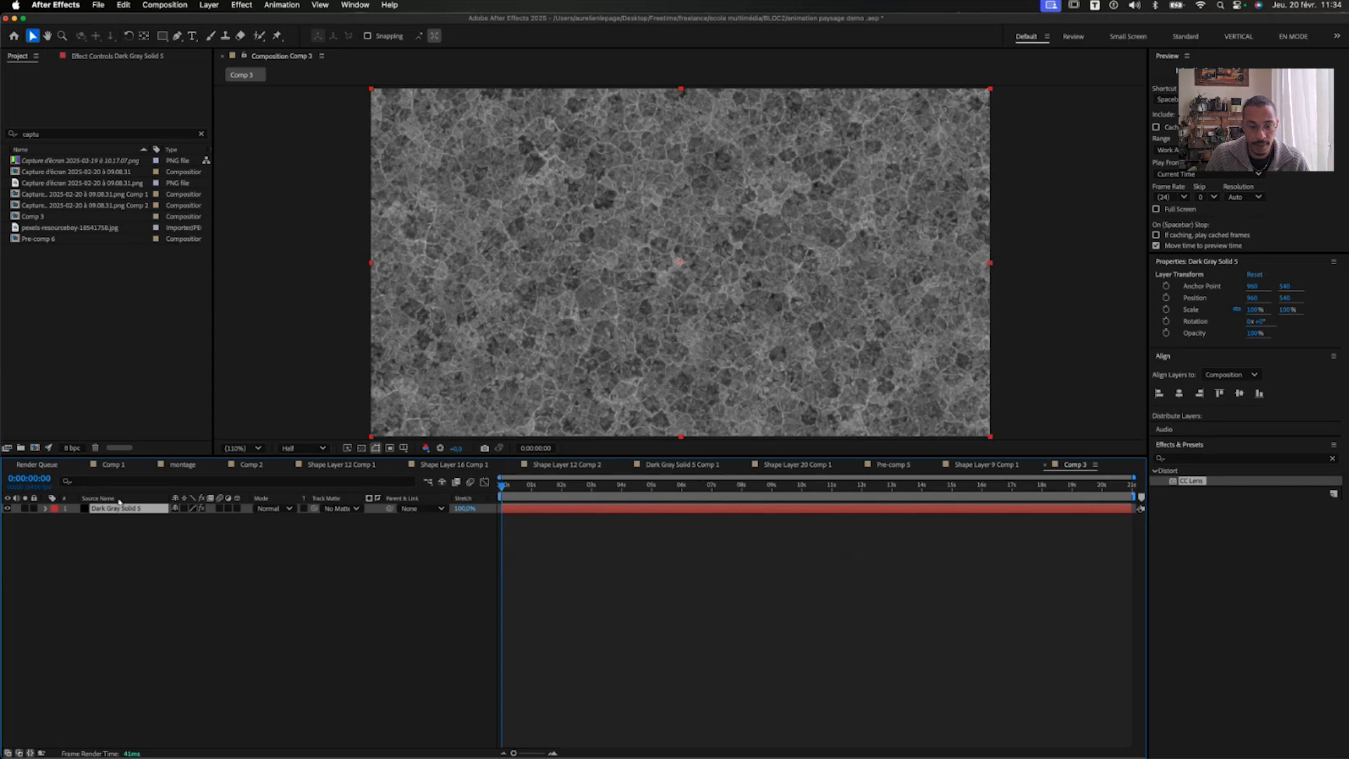
Increase the Fractal Noise transform scale to 48 on the solid in Comp 3 to enlarge the cell pattern
{"action": "left_click", "coordinate": [100, 57]}
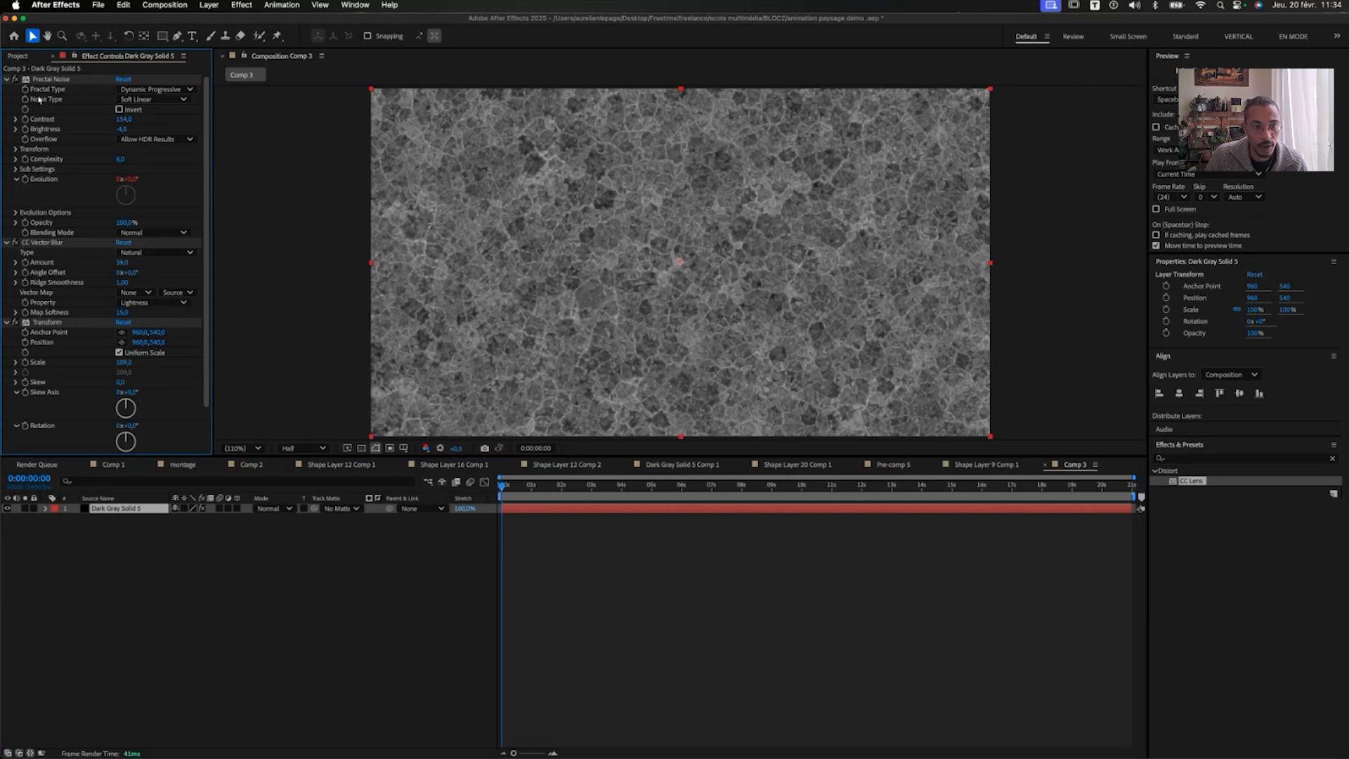
{"action": "left_click", "coordinate": [16, 149]}
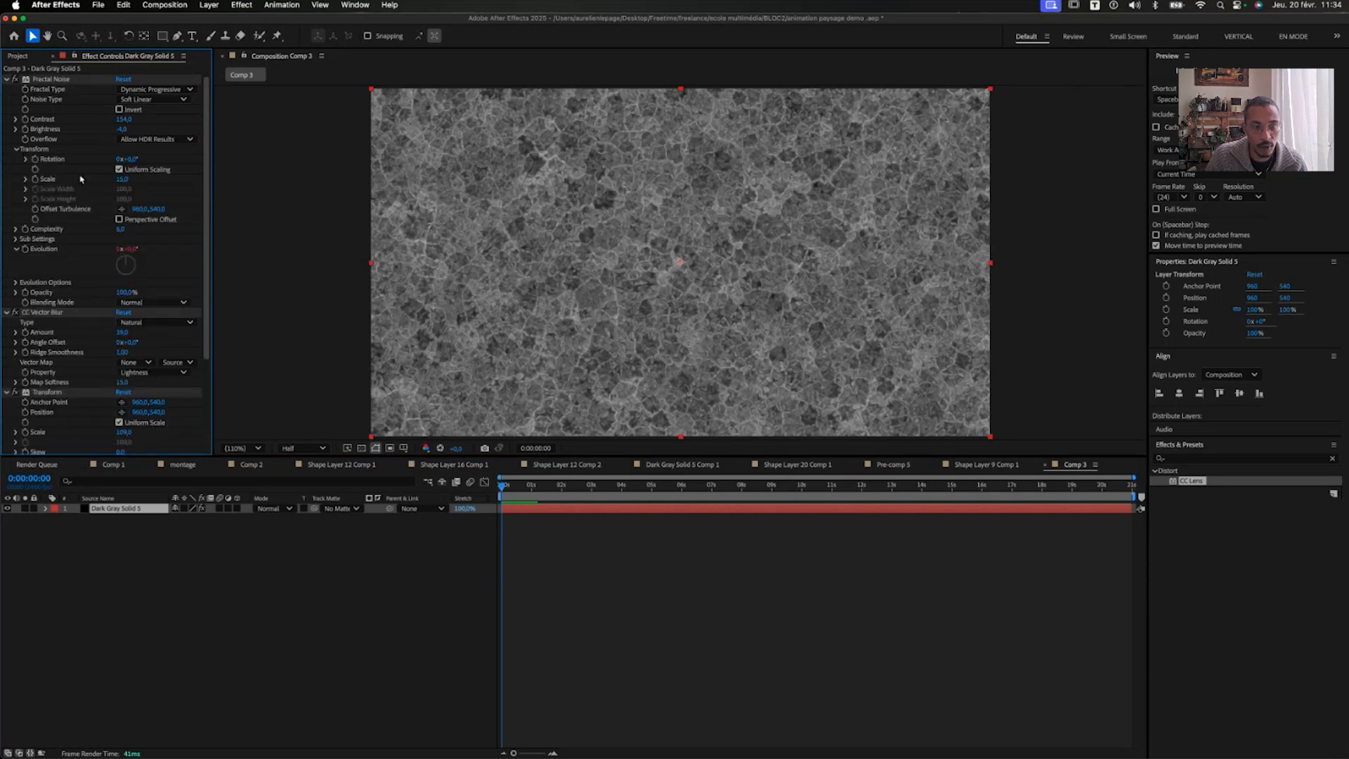
{"action": "left_click_drag", "start_coordinate": [122, 180], "coordinate": [142, 187]}
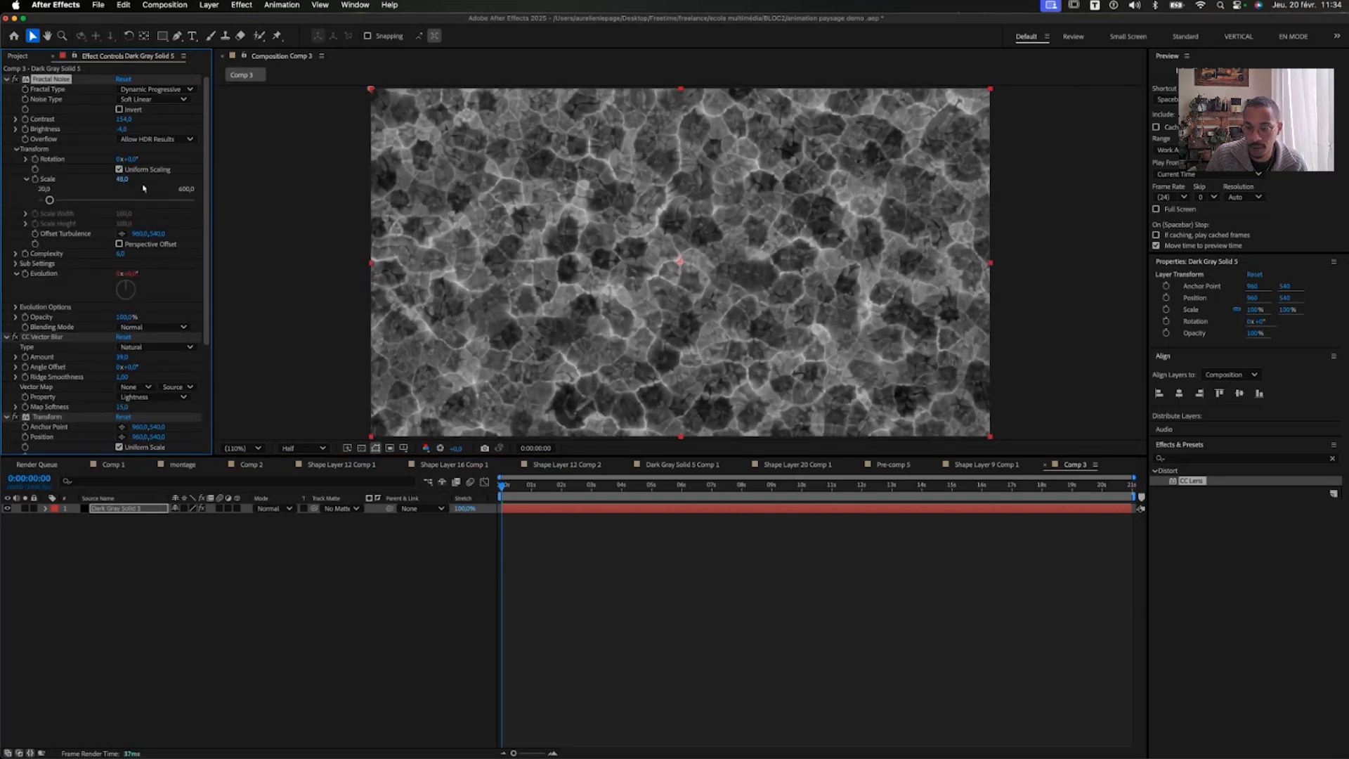
{"action": "left_click", "coordinate": [161, 560]}
Pre-compose the solid as Dark Gray Solid 5 Comp 2, moving all attributes into the new composition
{"action": "right_click", "coordinate": [123, 514]}
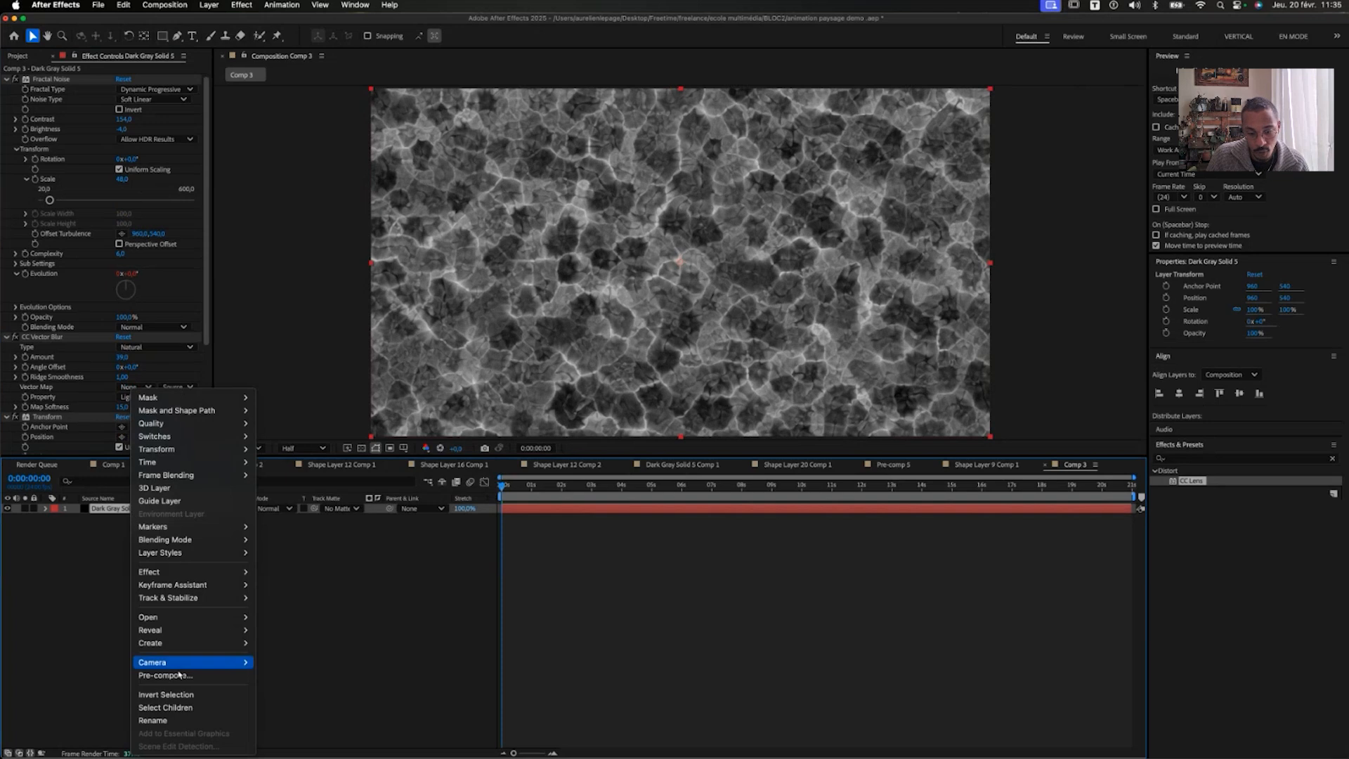
{"action": "left_click", "coordinate": [211, 675]}
{"action": "left_click", "coordinate": [775, 477]}
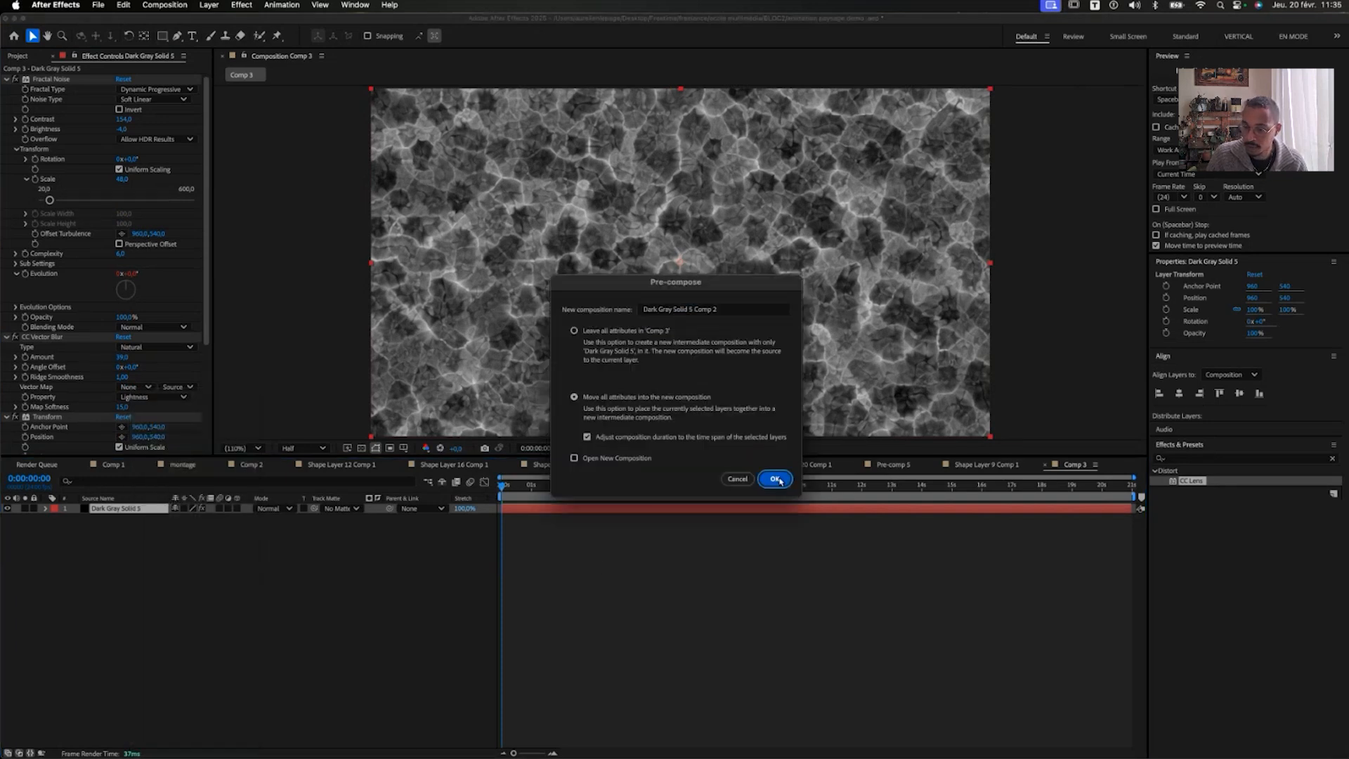
Make the pre-composed layer 3D and tilt it back around its X axis so that it lies like a water surface
{"action": "left_click", "coordinate": [129, 508]}
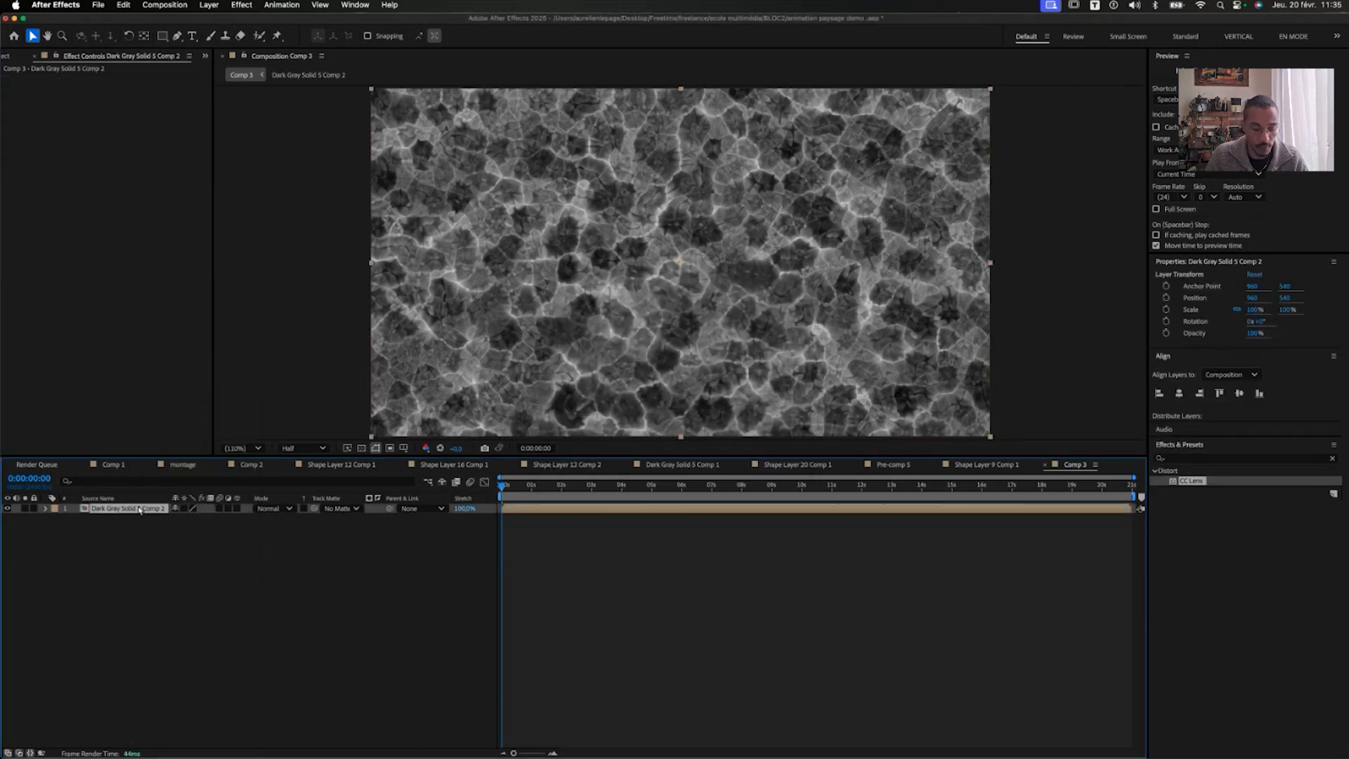
{"action": "left_click", "coordinate": [237, 508]}
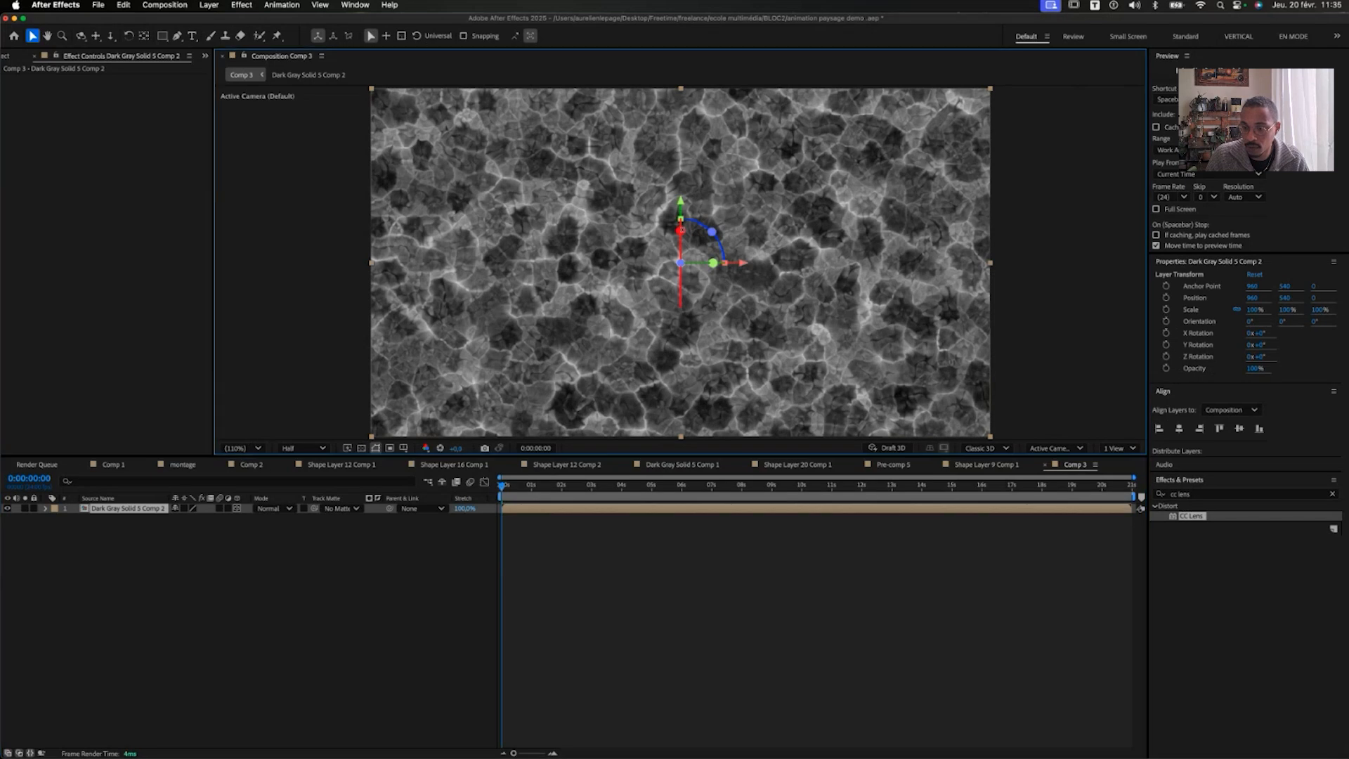
{"action": "left_click_drag", "start_coordinate": [705, 218], "coordinate": [690, 159]}
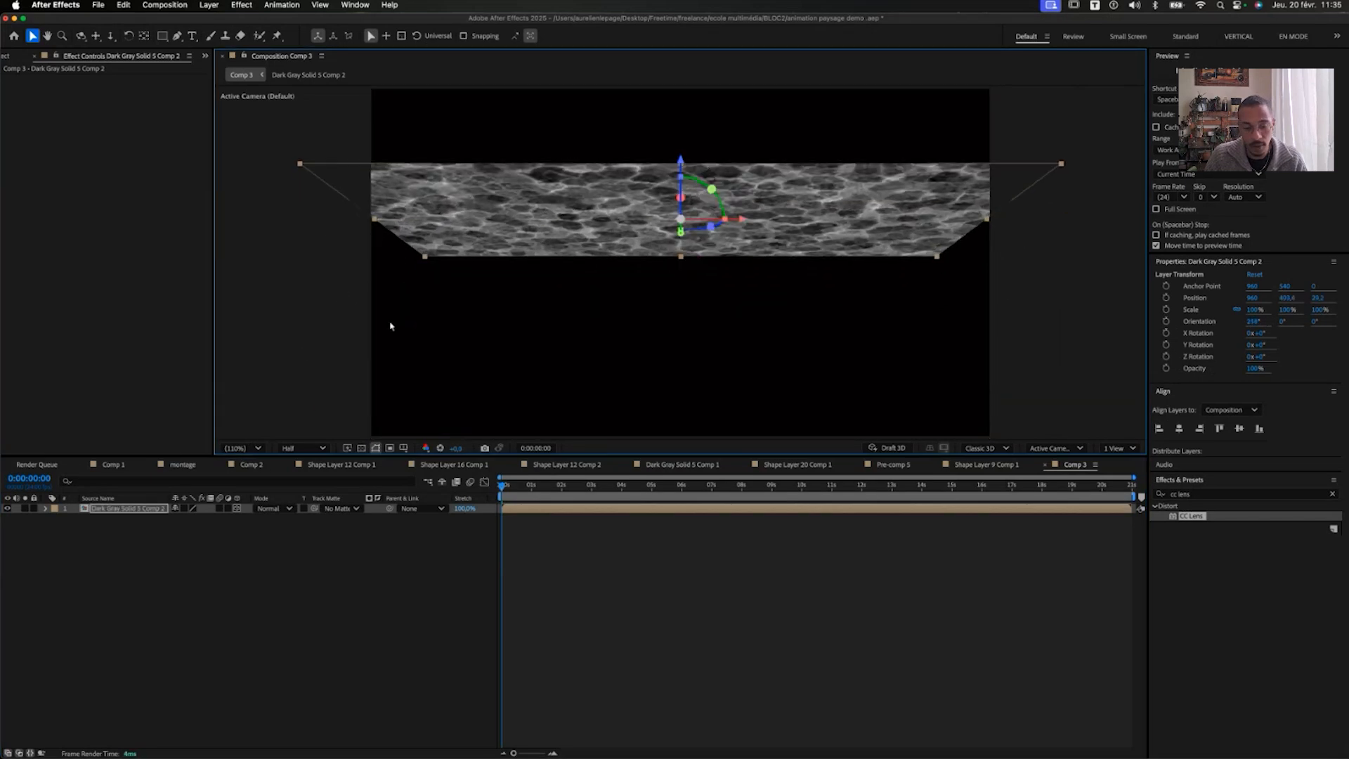
Scale the tilted layer to about 125% and move it up so the water surface fills the upper part of the frame
{"action": "left_click", "coordinate": [151, 510]}
{"action": "key", "text": "s"}
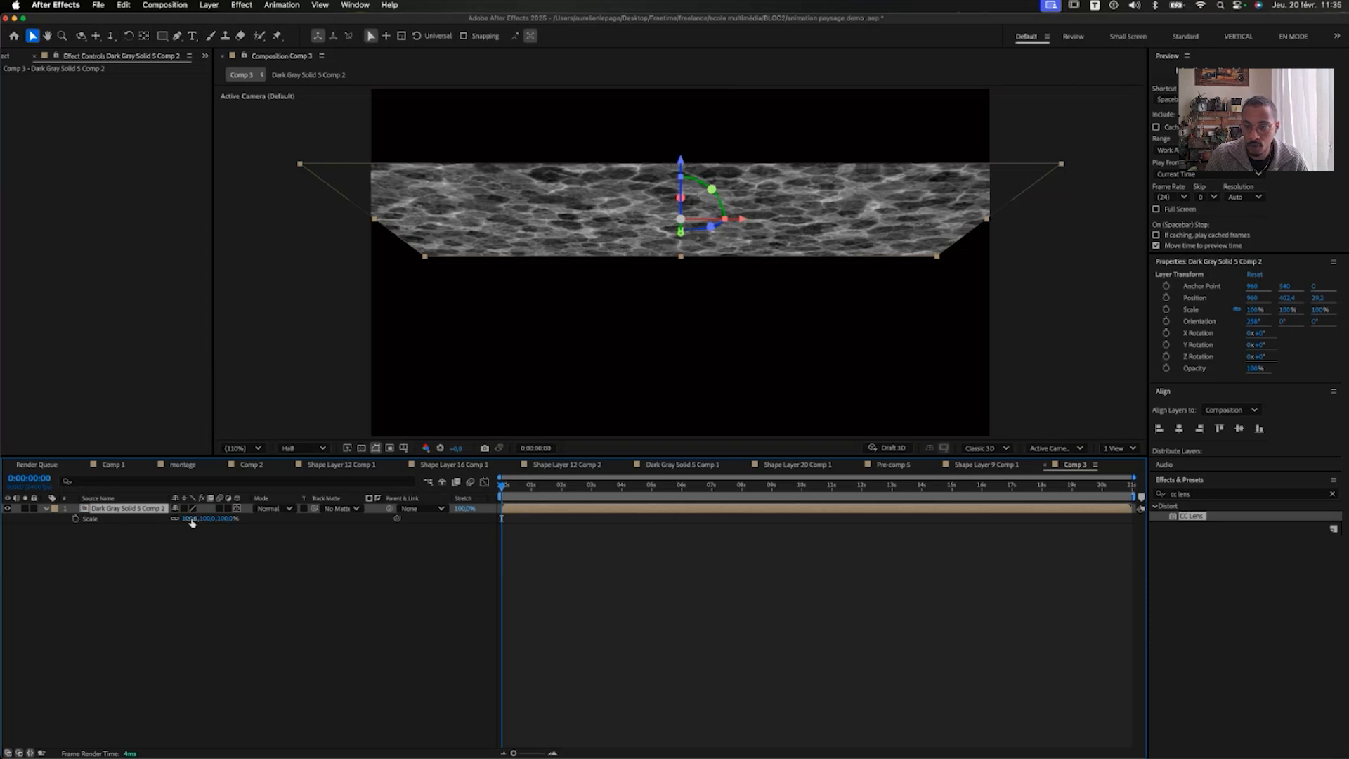
{"action": "left_click_drag", "start_coordinate": [191, 521], "coordinate": [216, 491]}
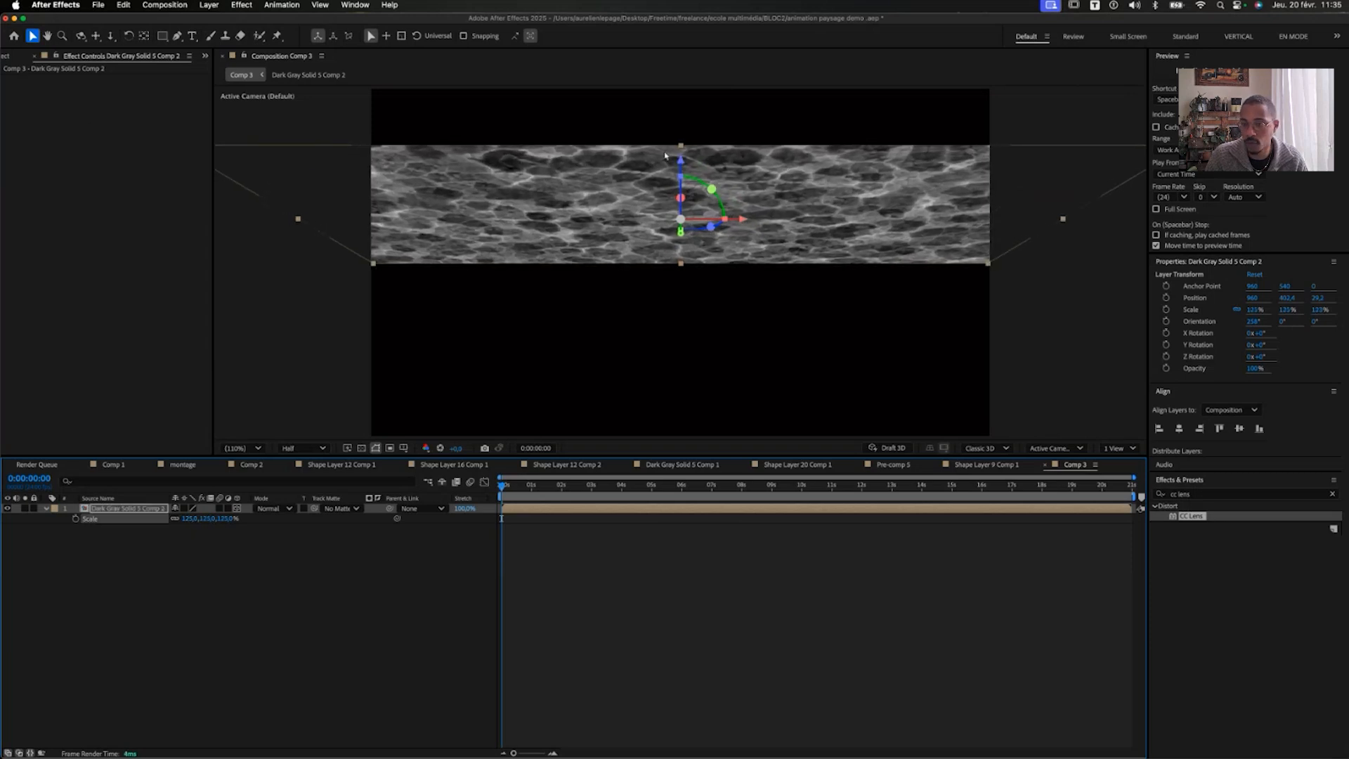
{"action": "left_click_drag", "start_coordinate": [676, 163], "coordinate": [710, 132]}
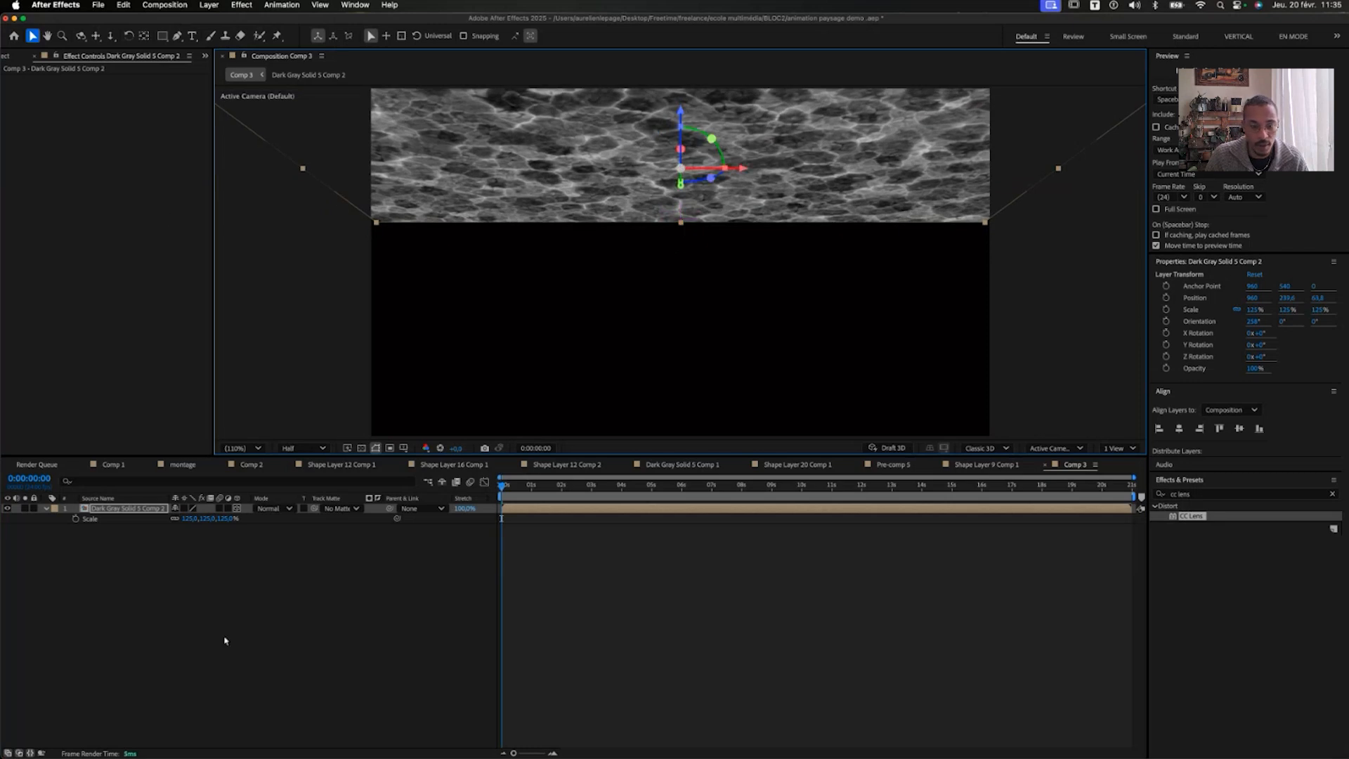
Draw a rectangular mask over the layer's lower edge, invert it and feather it by about 295 pixels
{"action": "left_click", "coordinate": [161, 36]}
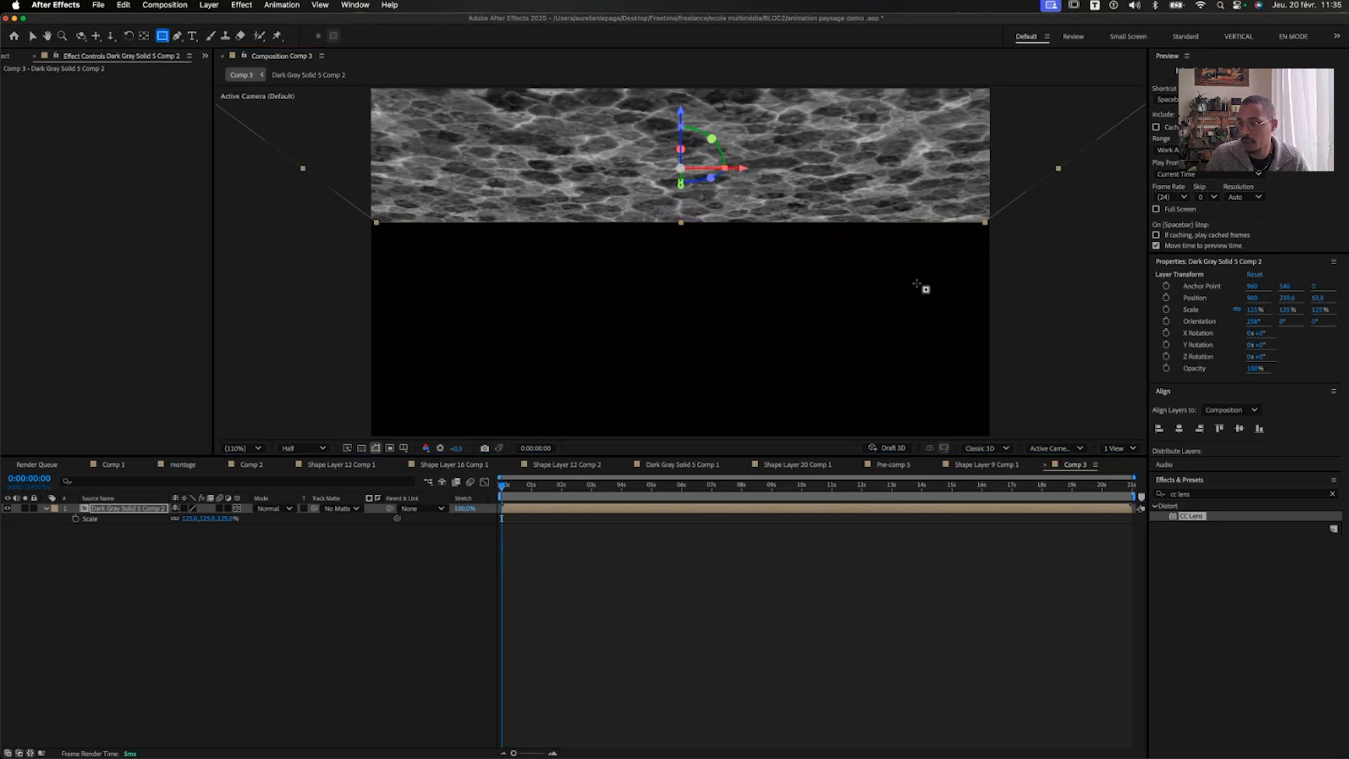
{"action": "left_click_drag", "start_coordinate": [1094, 281], "coordinate": [204, 200]}
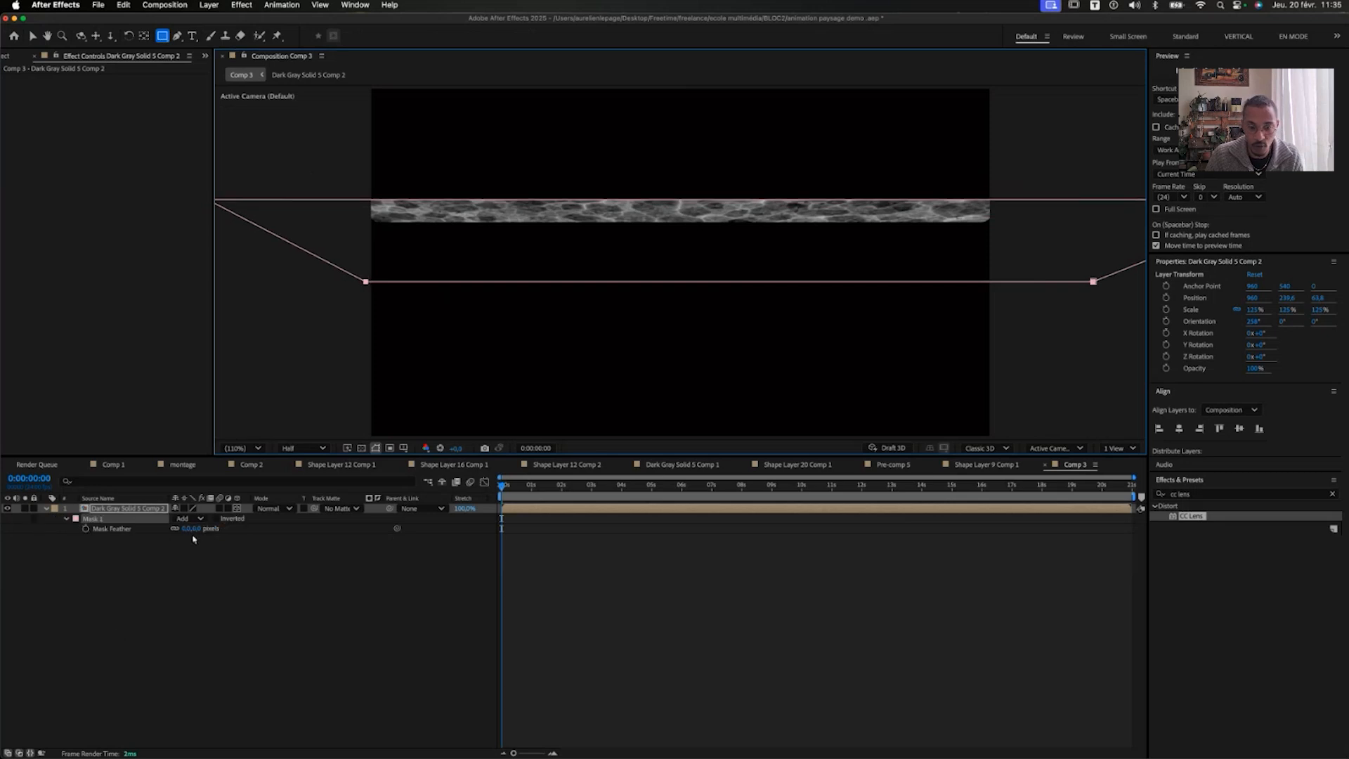
{"action": "left_click", "coordinate": [215, 518]}
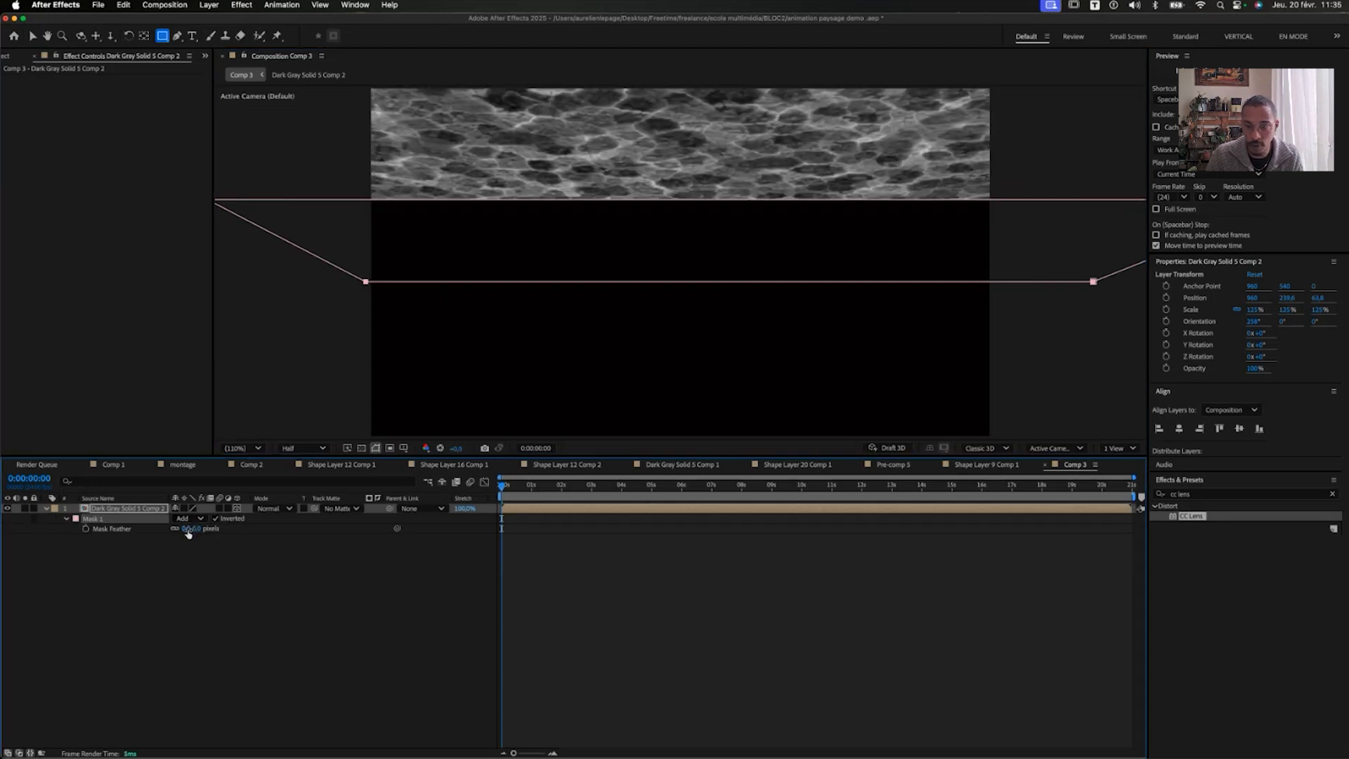
{"action": "left_click_drag", "start_coordinate": [188, 534], "coordinate": [358, 558]}
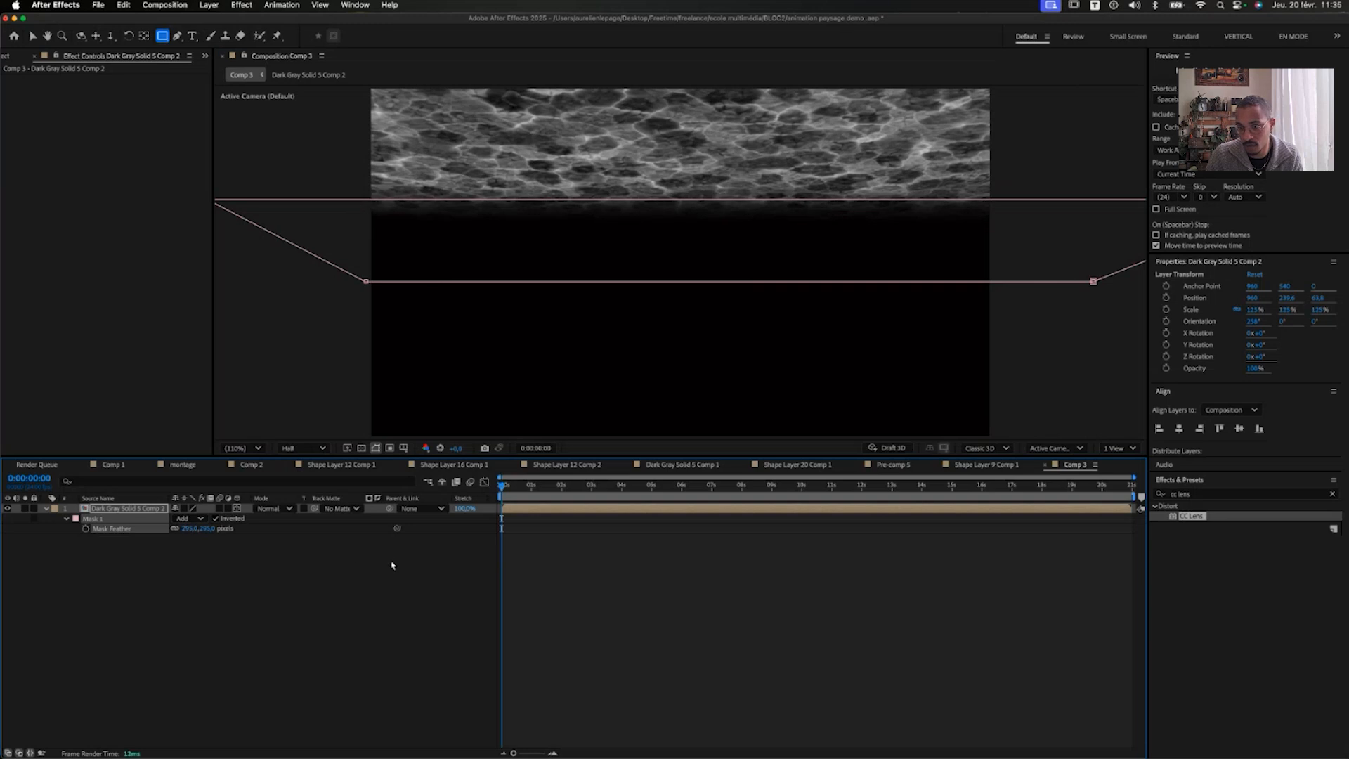
{"action": "left_click", "coordinate": [392, 565]}
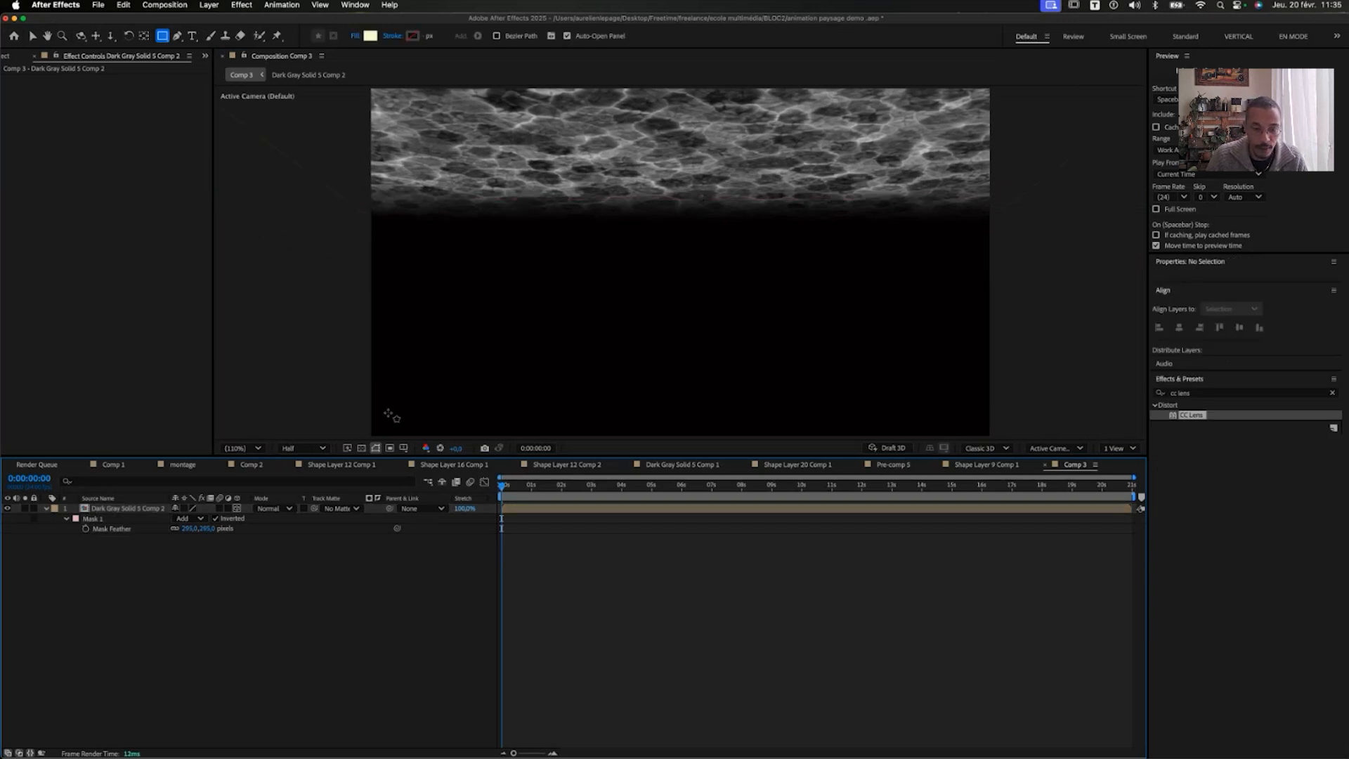
{"action": "key", "text": "v"}
Open the pre-composition Dark Gray Solid 5 Comp 2 and apply the Tritone effect to its solid
{"action": "double_click", "coordinate": [114, 508]}
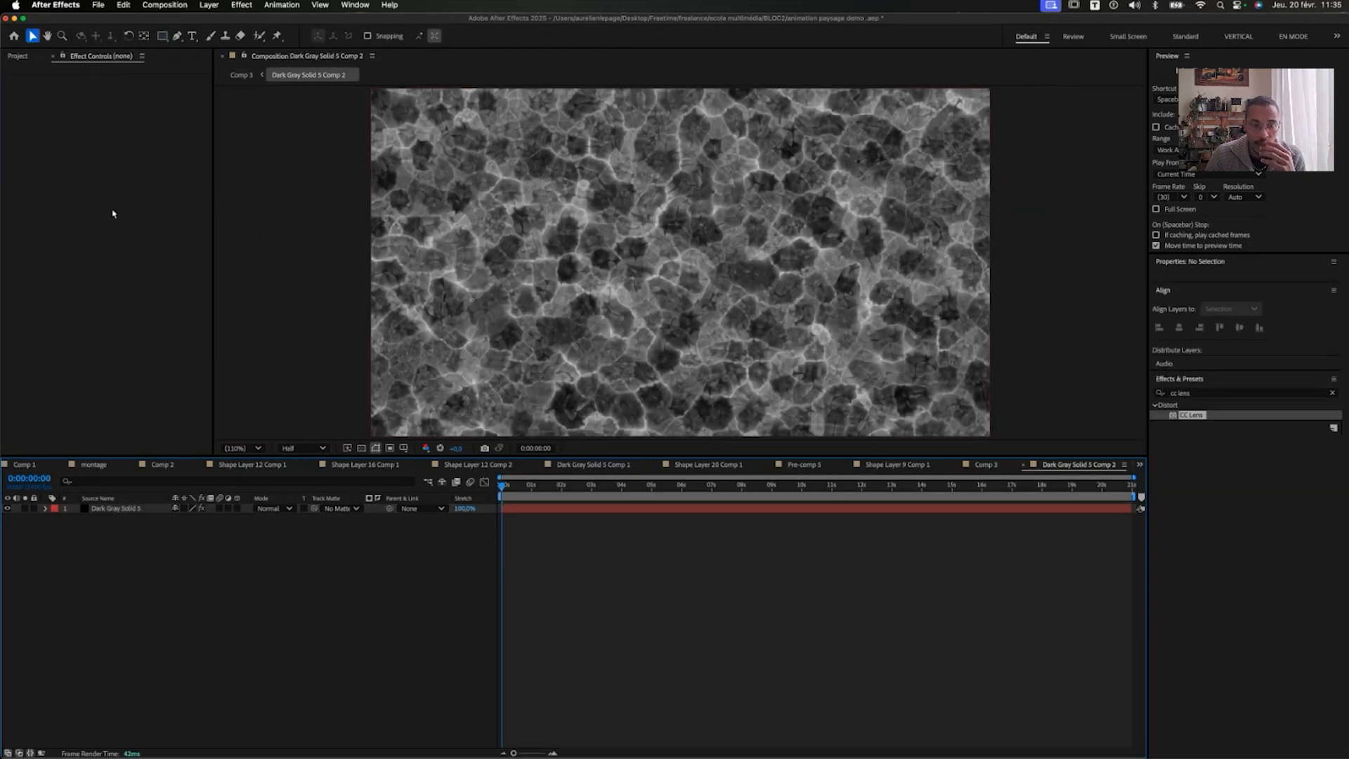
{"action": "left_click", "coordinate": [137, 512]}
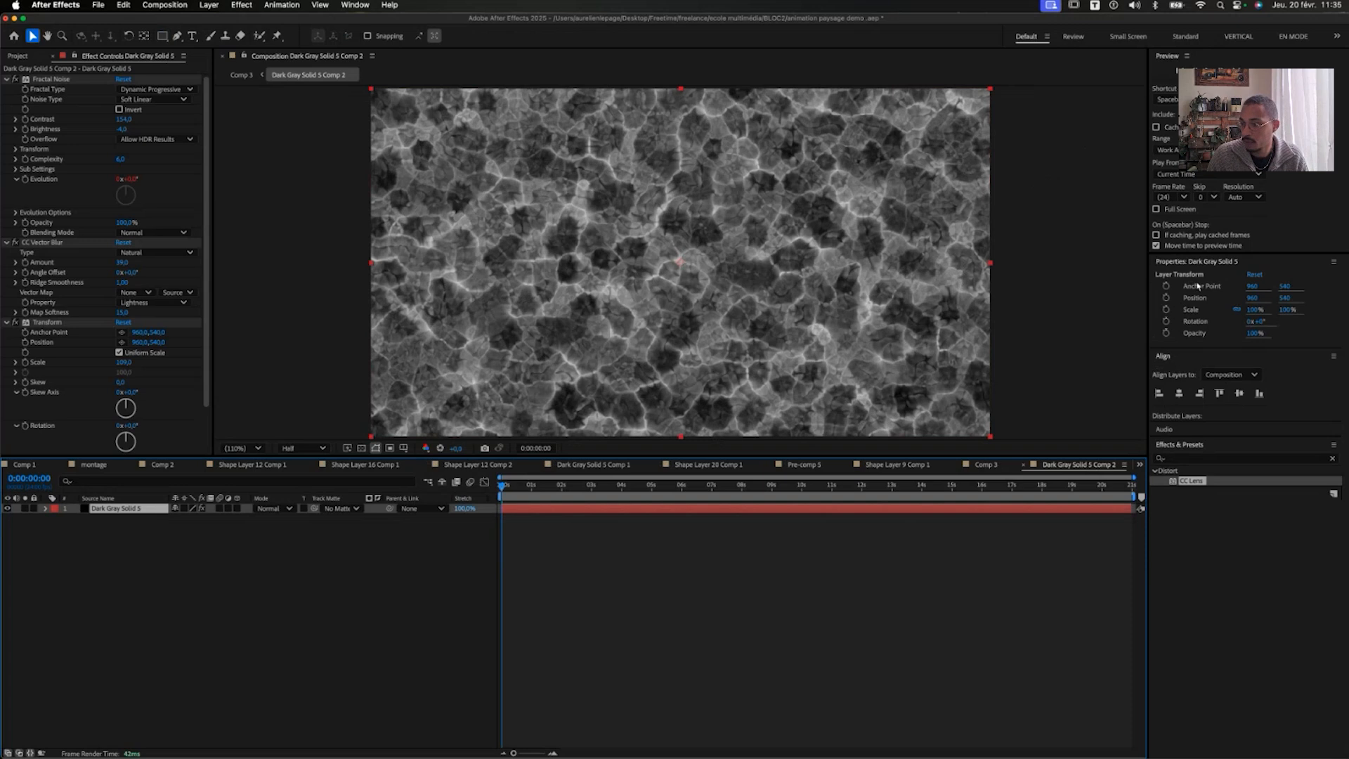
{"action": "left_click", "coordinate": [1193, 461]}
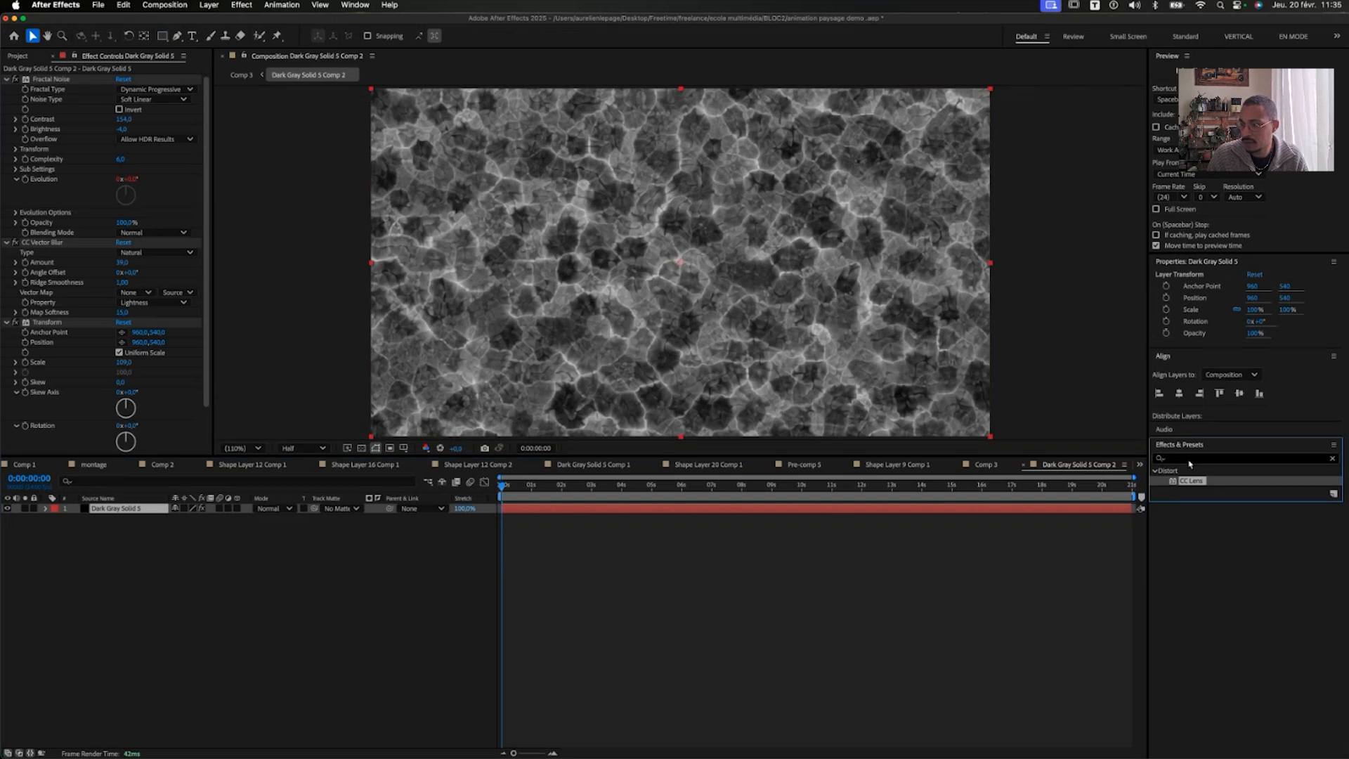
{"action": "left_click", "coordinate": [1331, 460]}
{"action": "type", "text": "tri"}
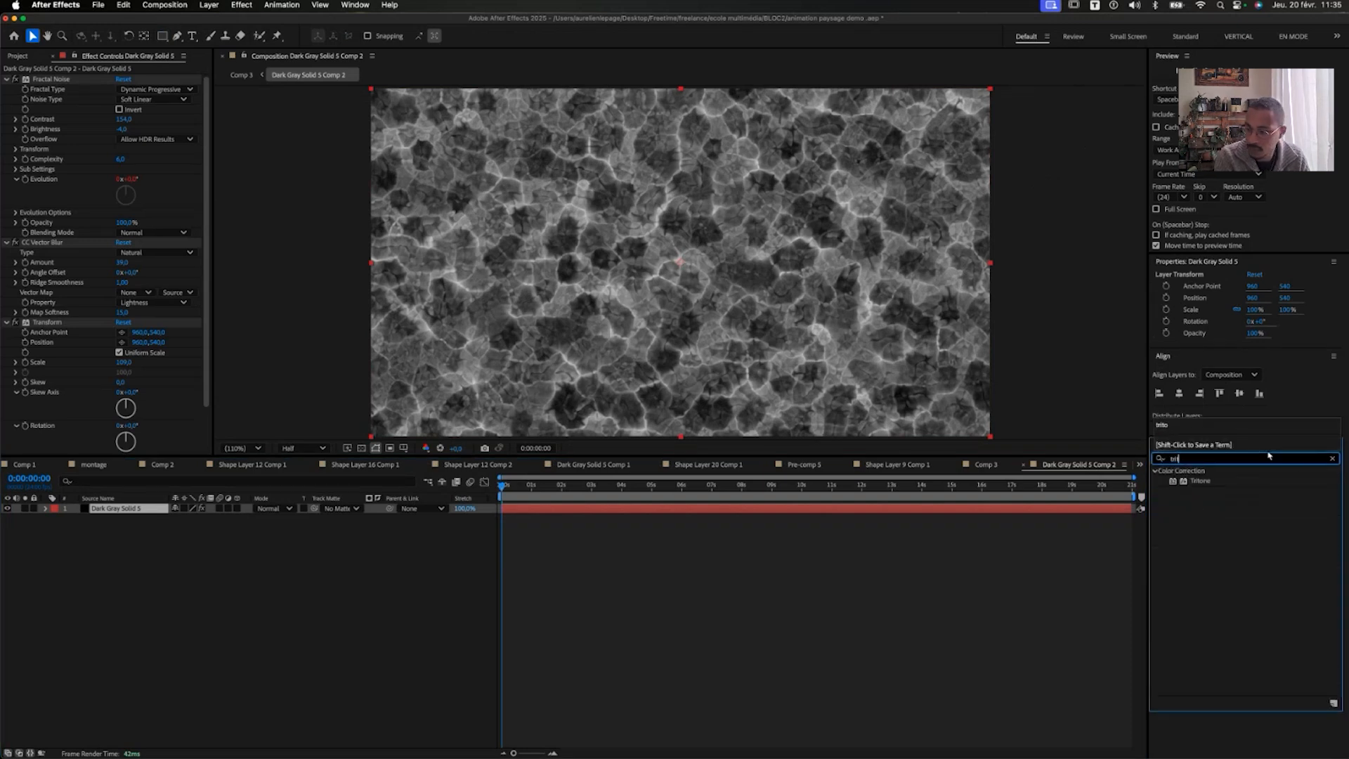
{"action": "type", "text": "t"}
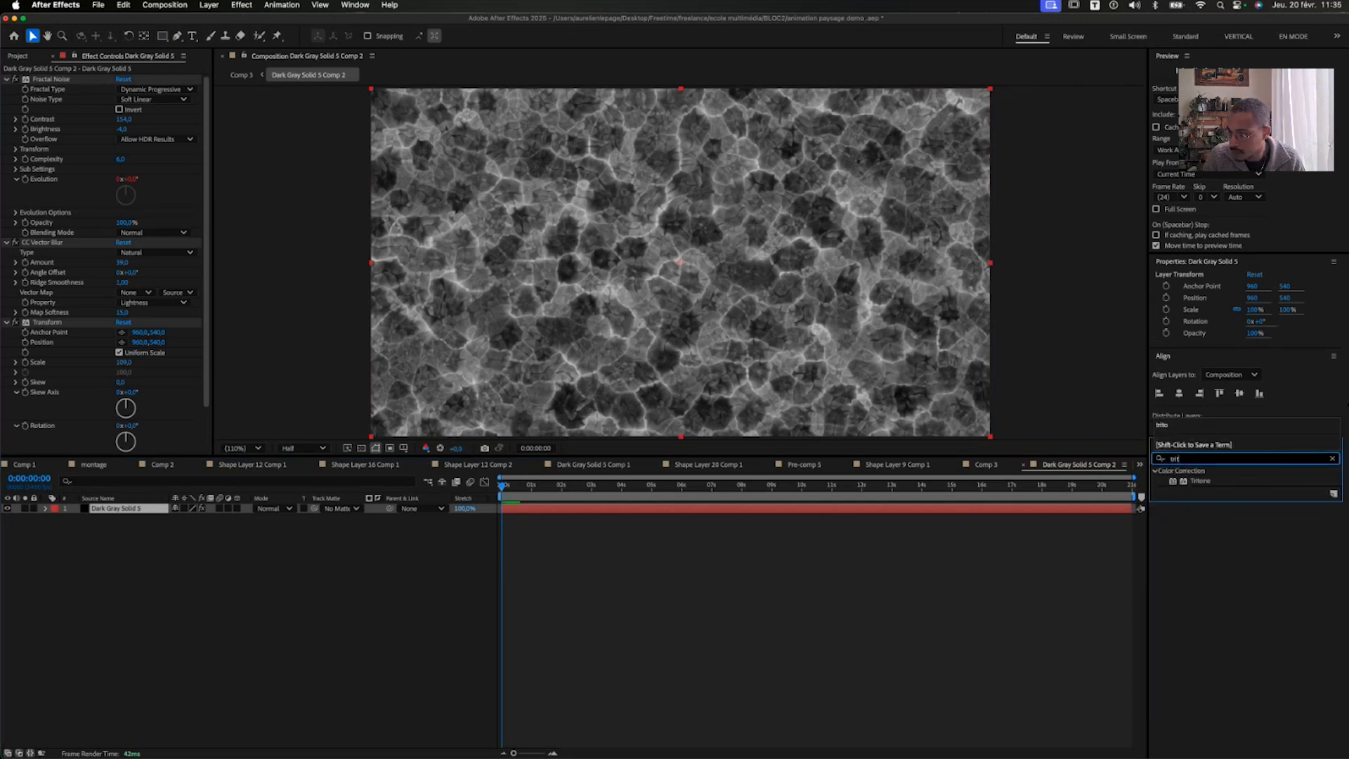
{"action": "double_click", "coordinate": [1199, 482]}
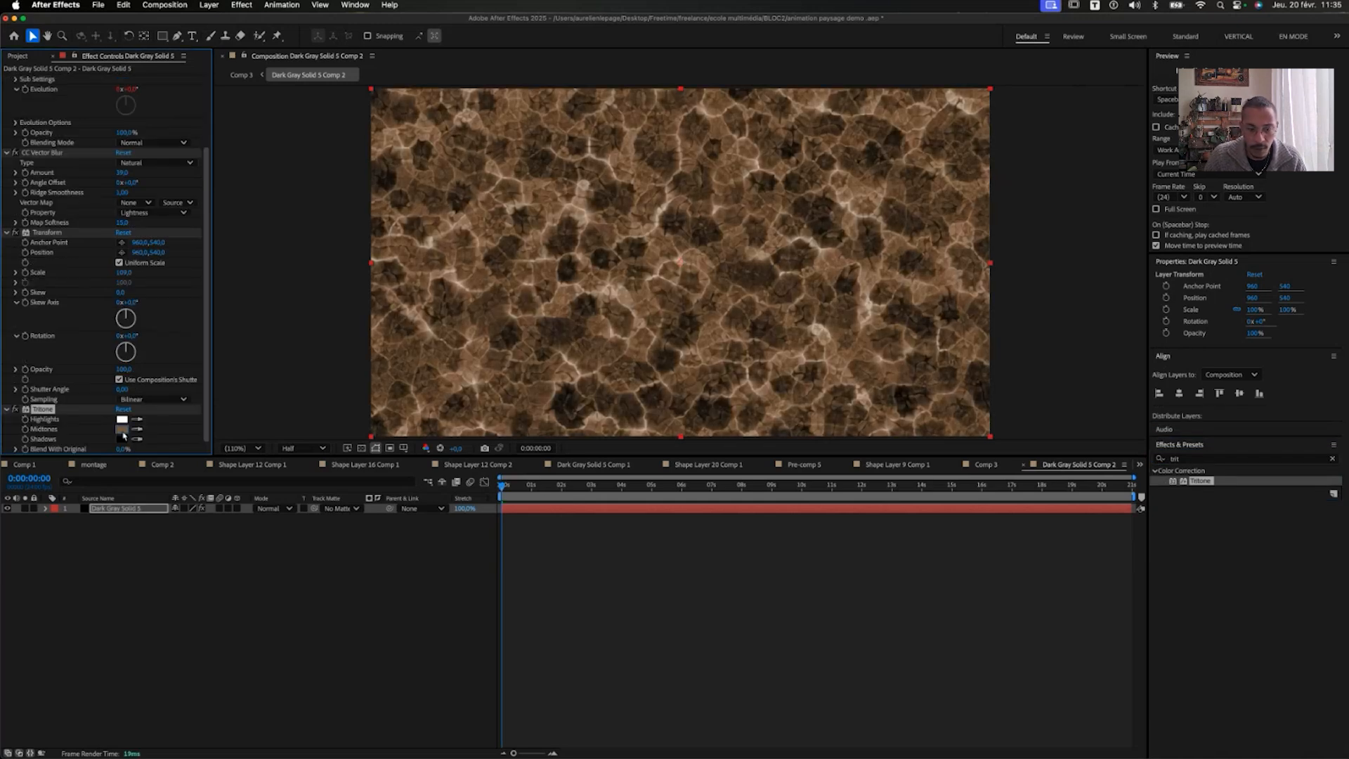
Set the Tritone midtones to bright blue 32AFFF
{"action": "left_click", "coordinate": [123, 430]}
{"action": "left_click", "coordinate": [706, 385]}
{"action": "left_click", "coordinate": [663, 321]}
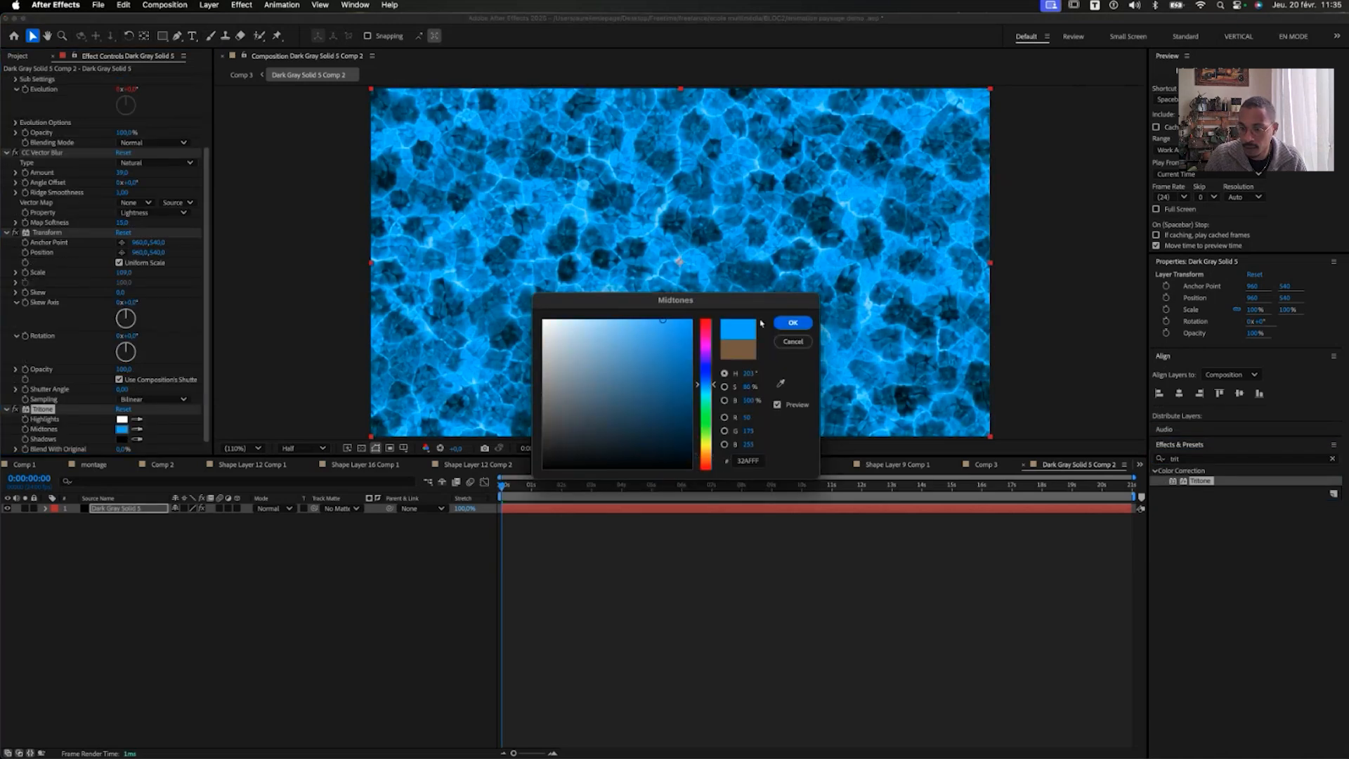
{"action": "left_click", "coordinate": [792, 323]}
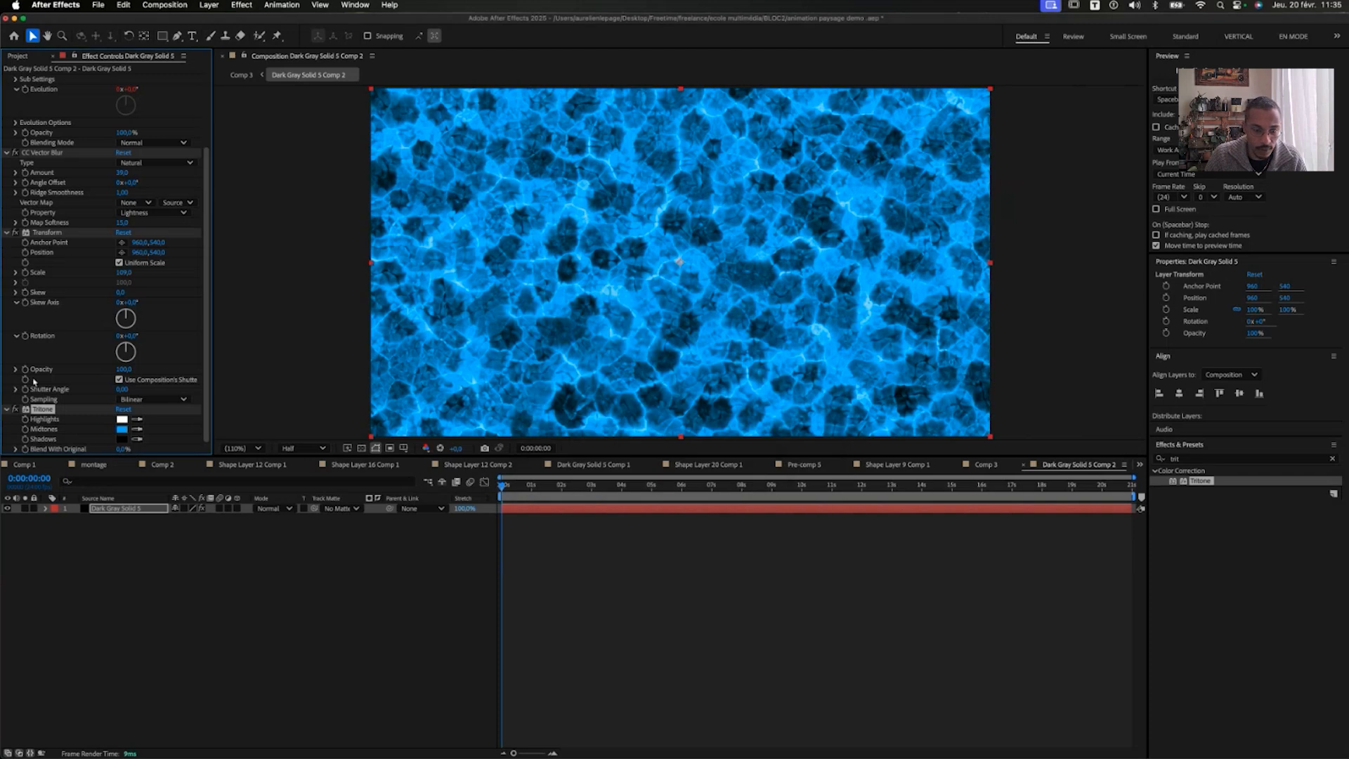
Set the Tritone shadows to a saturated blue with a hue of 222° and return to Comp 3
{"action": "left_click", "coordinate": [135, 439]}
{"action": "left_click", "coordinate": [706, 376]}
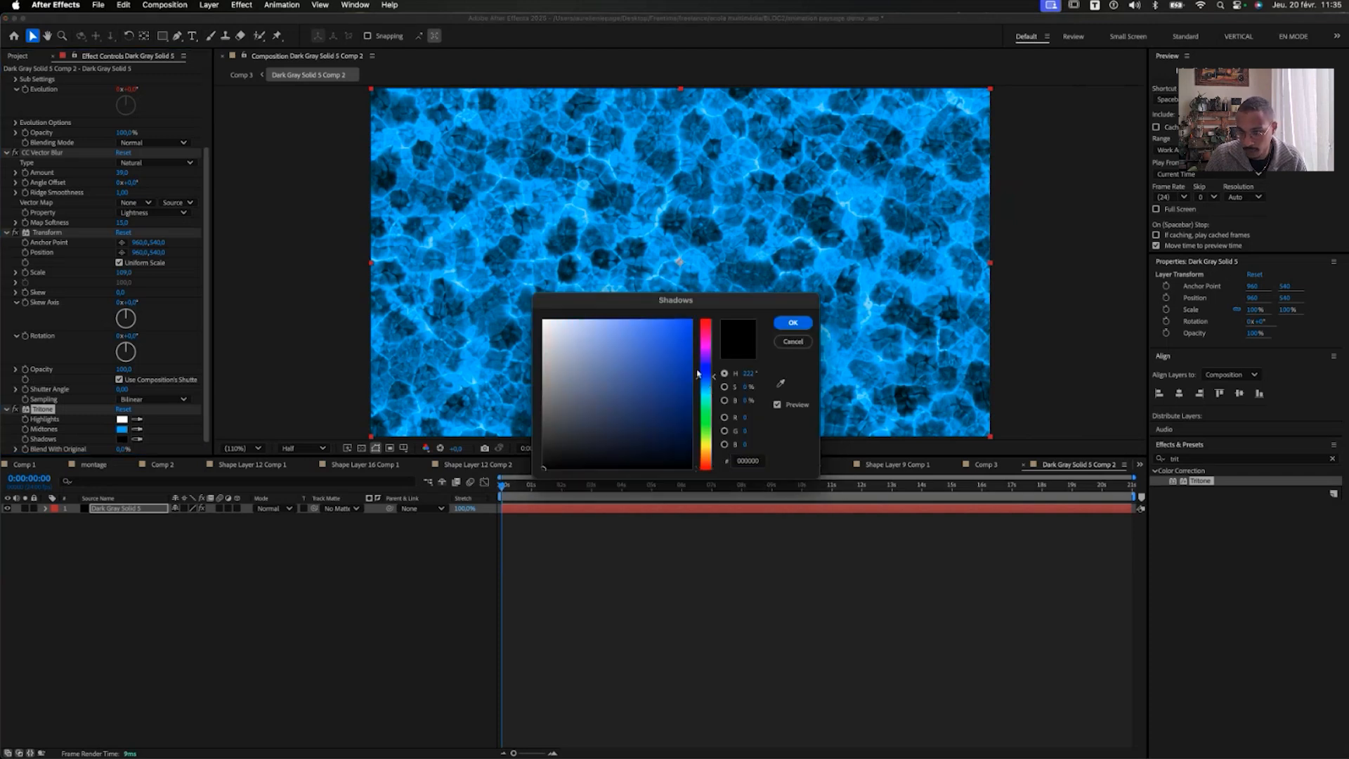
{"action": "left_click", "coordinate": [691, 339]}
{"action": "left_click", "coordinate": [792, 324]}
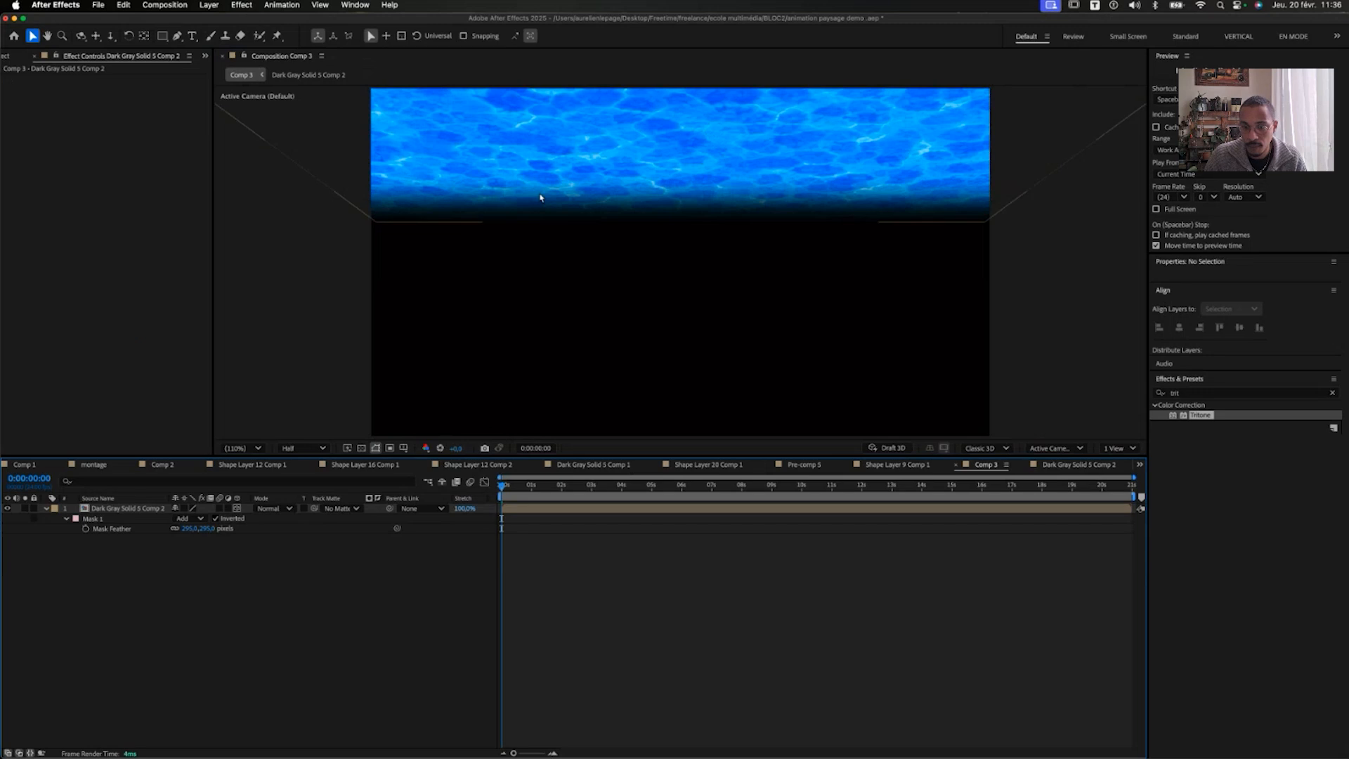
Duplicate the Dark Gray Solid 5 Comp 2 layer in Comp 3
{"action": "left_click", "coordinate": [328, 511]}
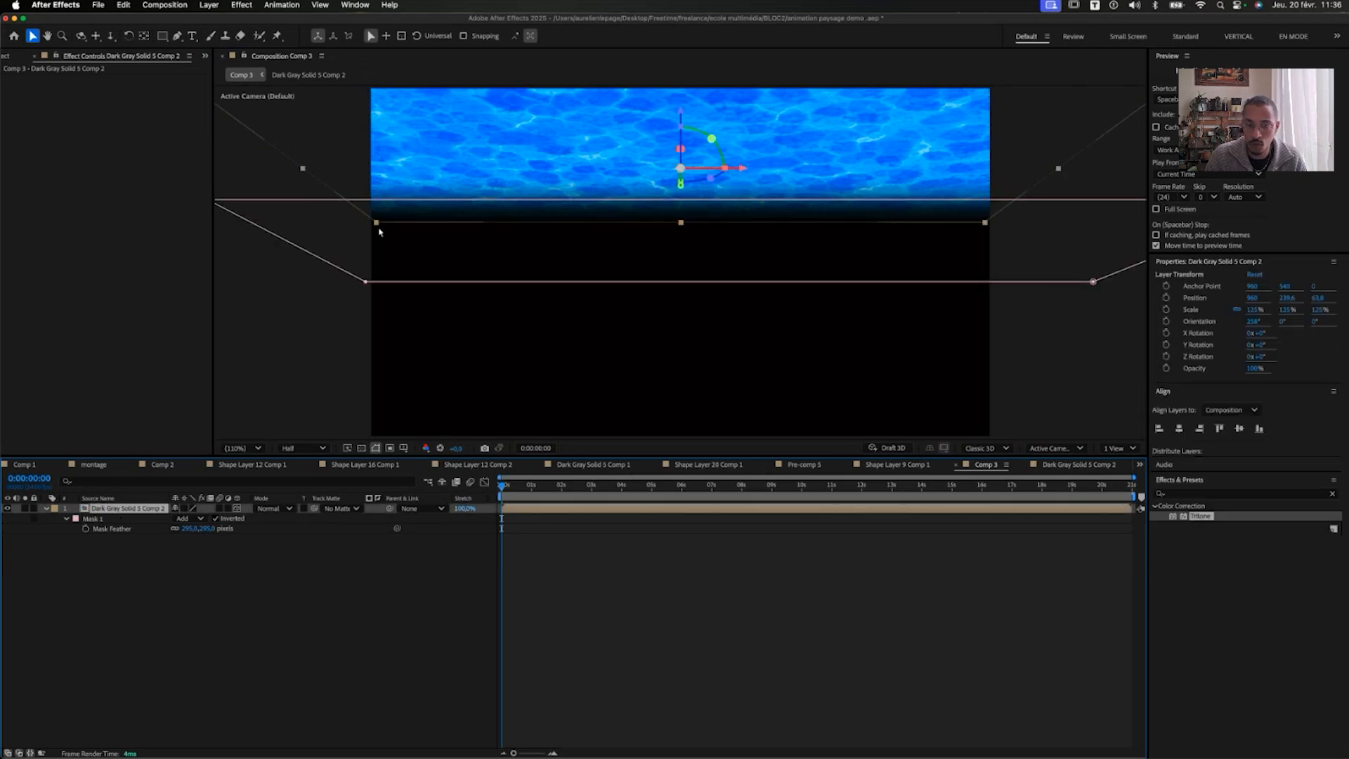
{"action": "key", "text": "super+d"}
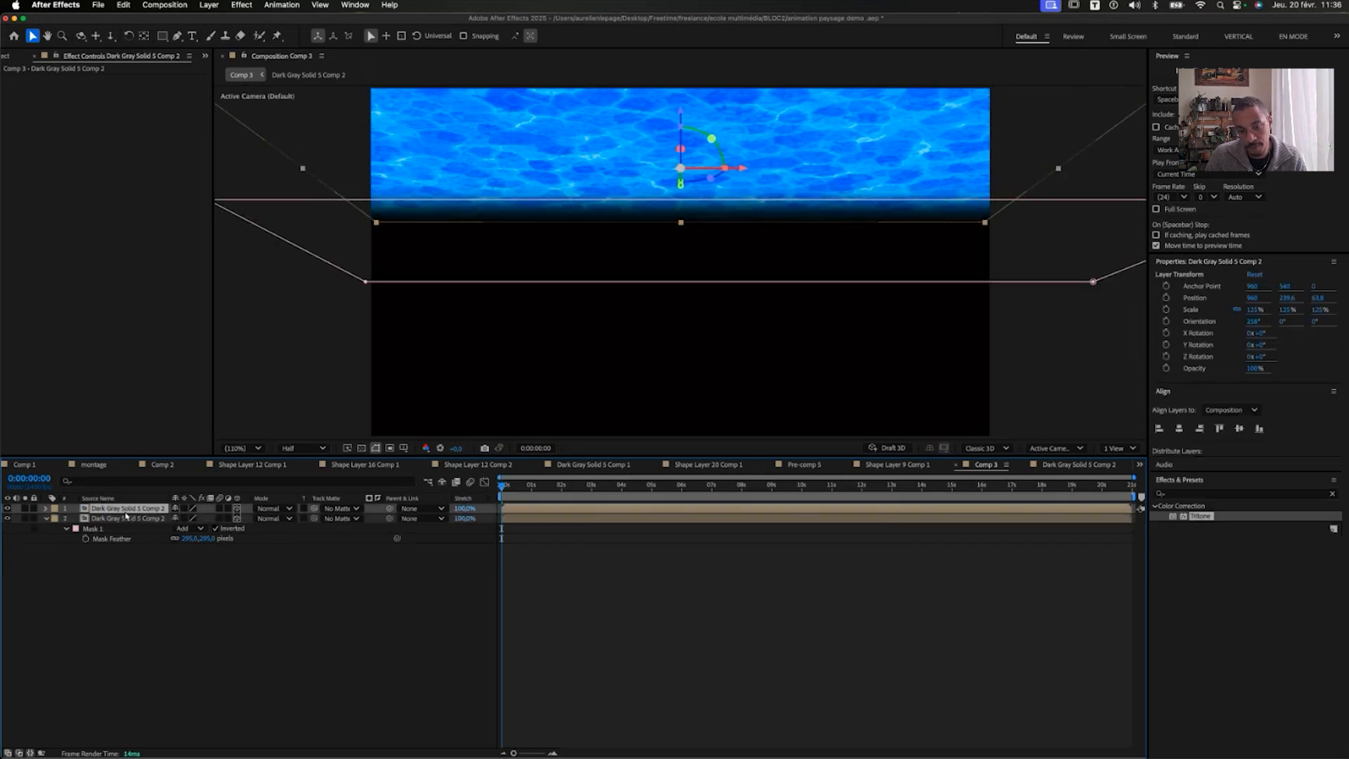
Try CC Light Burst 2.5 on the duplicated 3D water layer and preview the start of the animation
{"action": "left_click", "coordinate": [1196, 491]}
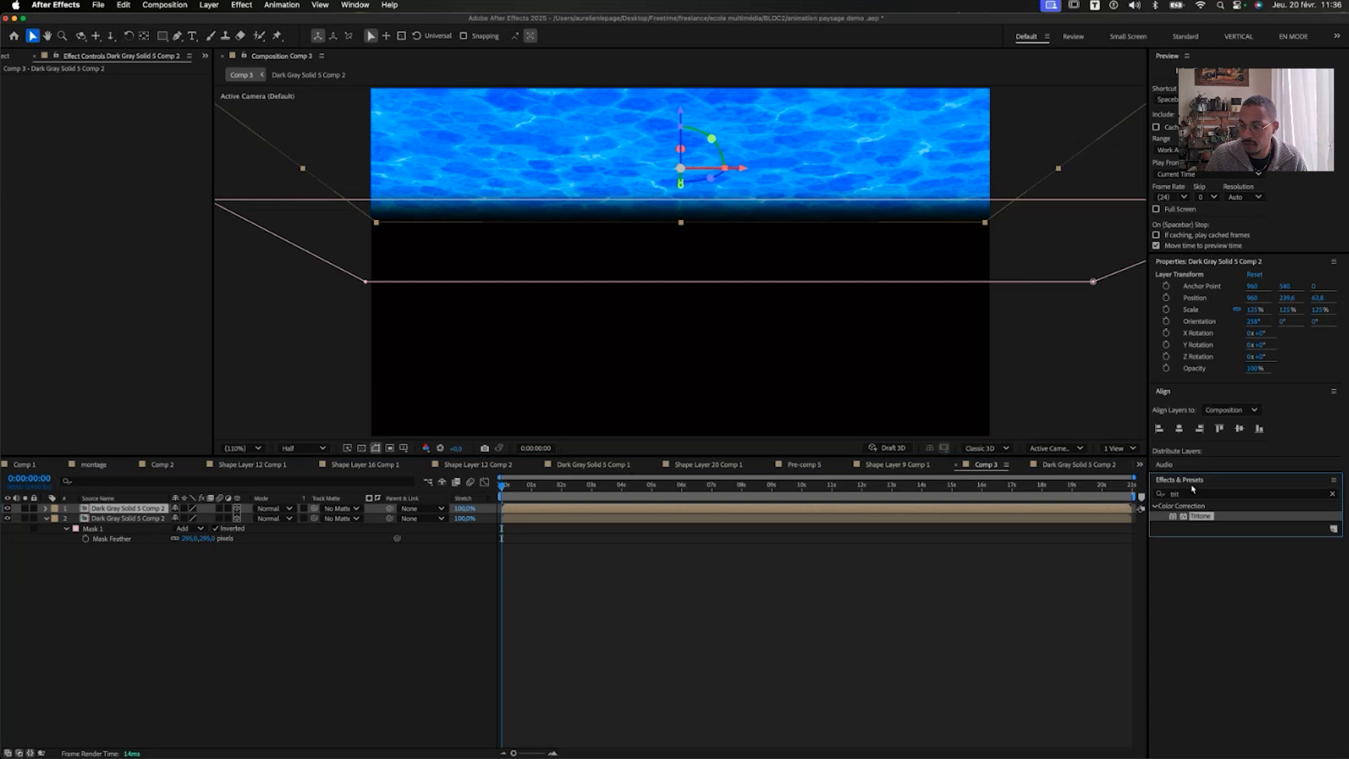
{"action": "type", "text": "tril"}
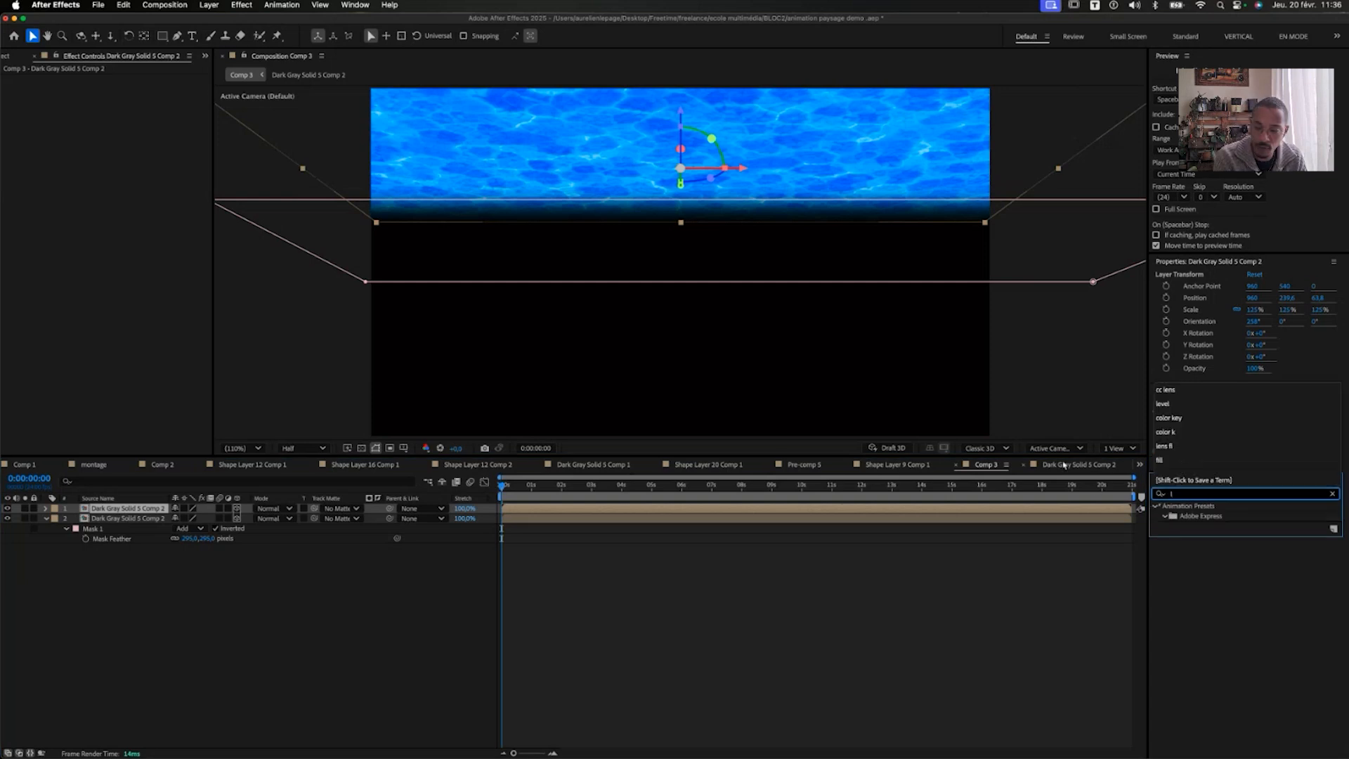
{"action": "type", "text": "ight bu"}
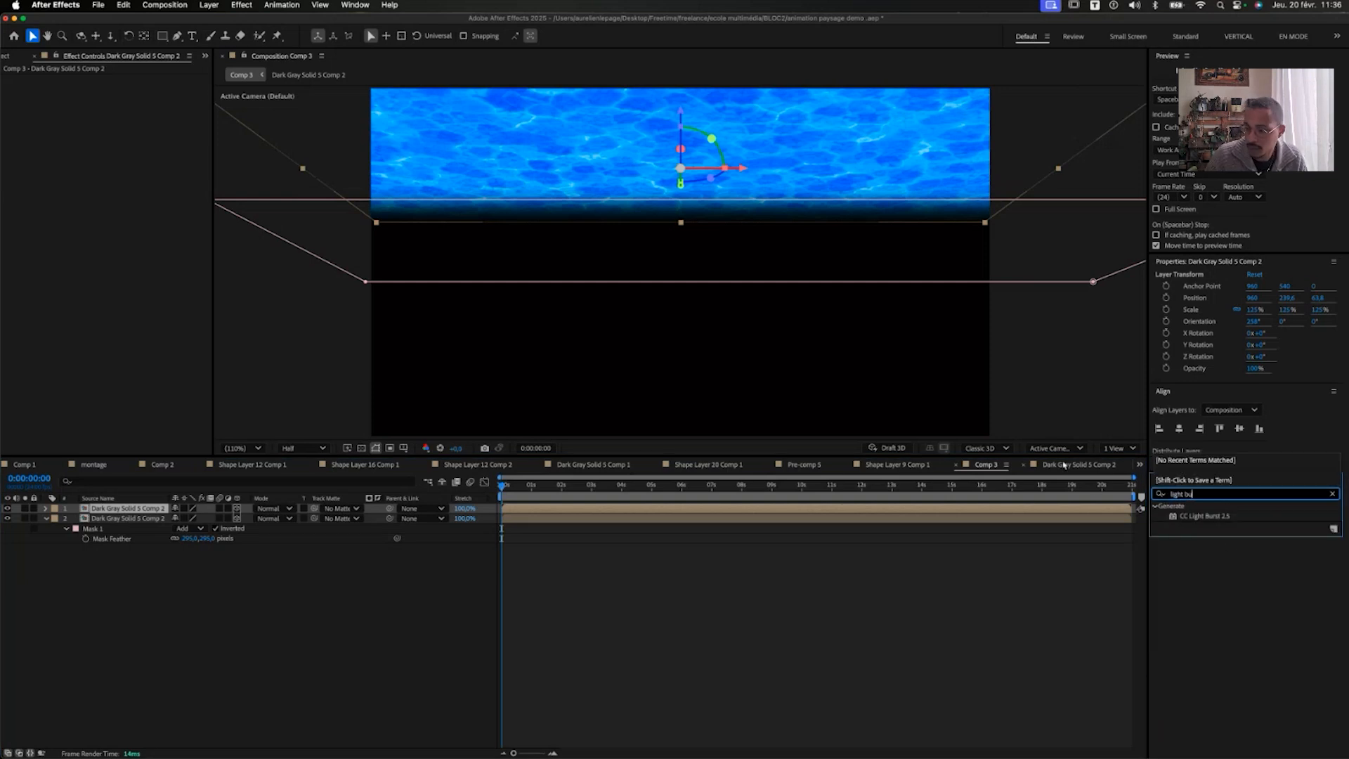
{"action": "left_click_drag", "start_coordinate": [1205, 516], "coordinate": [807, 399]}
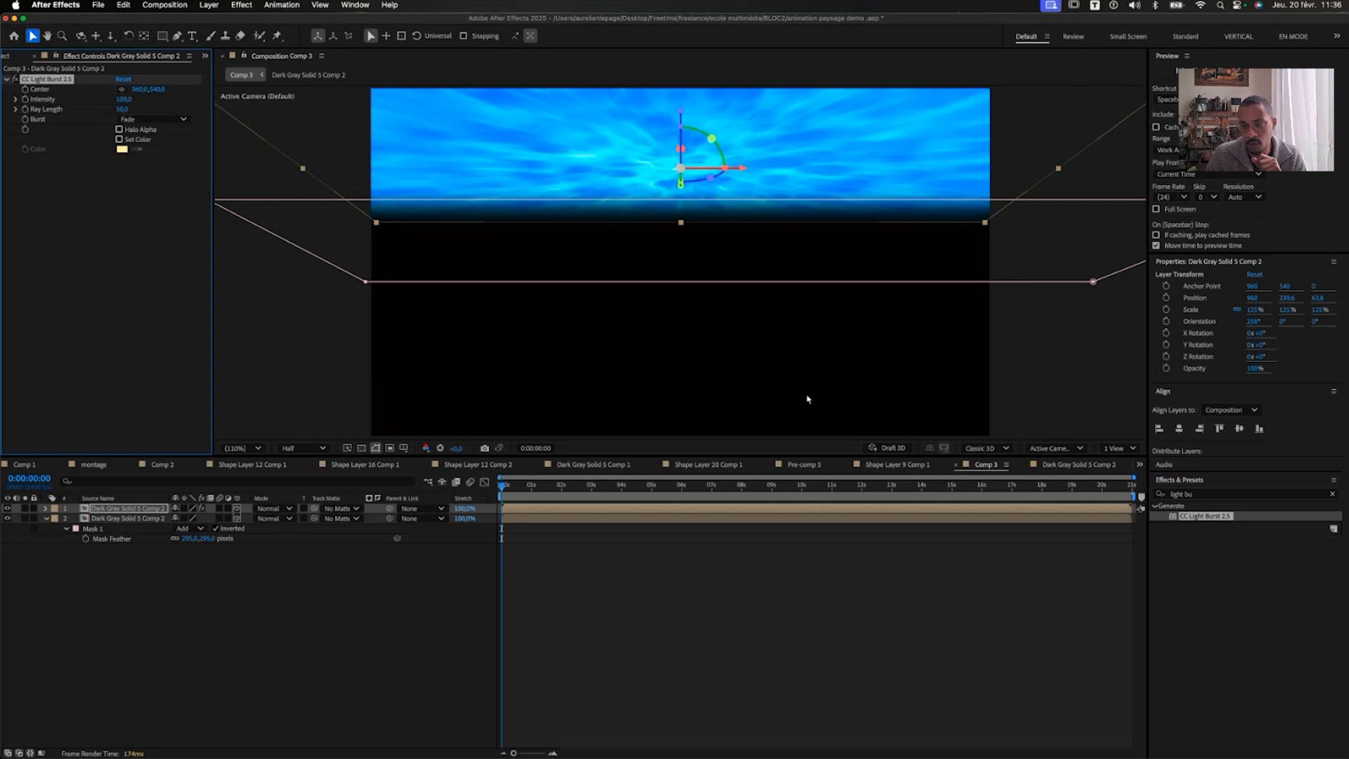
{"action": "scroll", "coordinate": [734, 290], "scroll_direction": "down", "scroll_amount": 1}
{"action": "scroll", "coordinate": [704, 232], "scroll_direction": "down", "scroll_amount": 1}
{"action": "left_click_drag", "start_coordinate": [704, 233], "coordinate": [685, 294]}
{"action": "scroll", "coordinate": [685, 294], "scroll_direction": "up", "scroll_amount": 1}
{"action": "key", "text": "space"}
{"action": "key", "text": "space"}
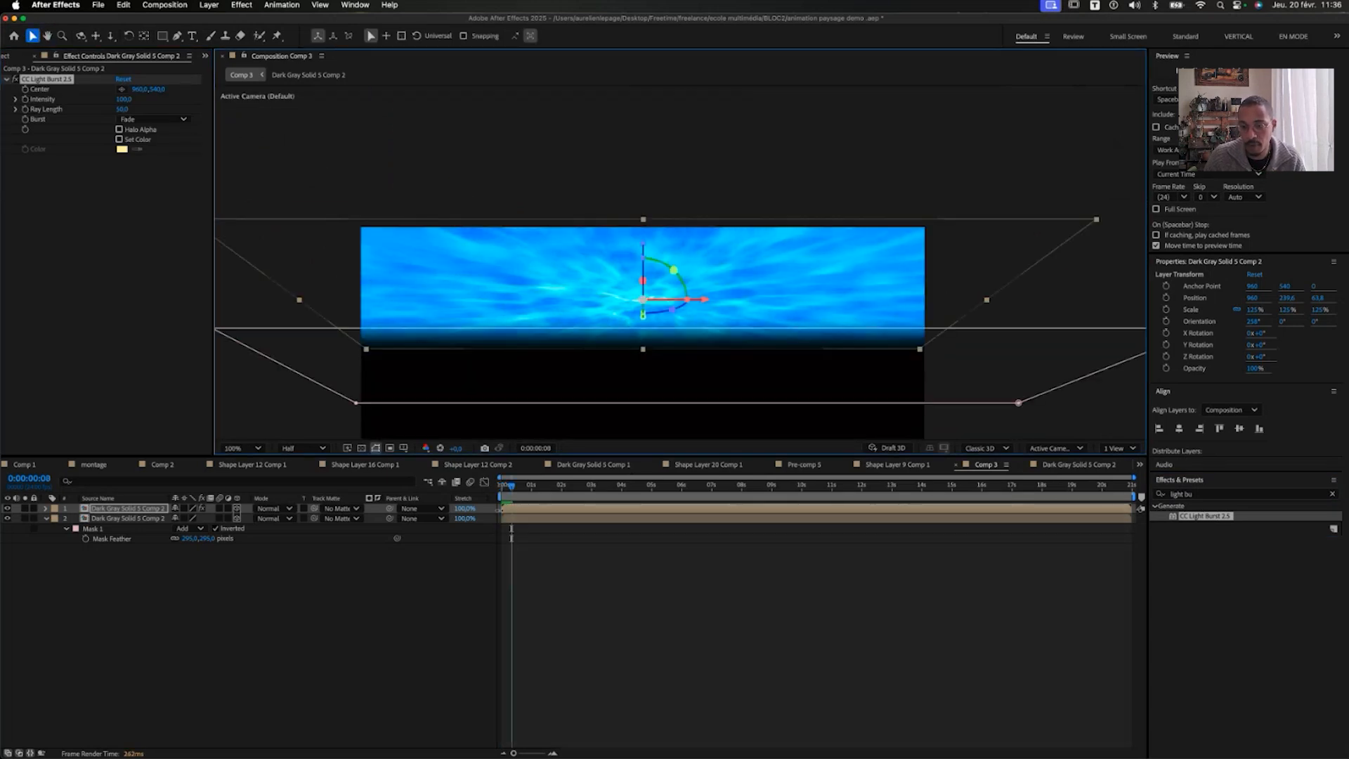
{"action": "left_click_drag", "start_coordinate": [522, 488], "coordinate": [533, 486]}
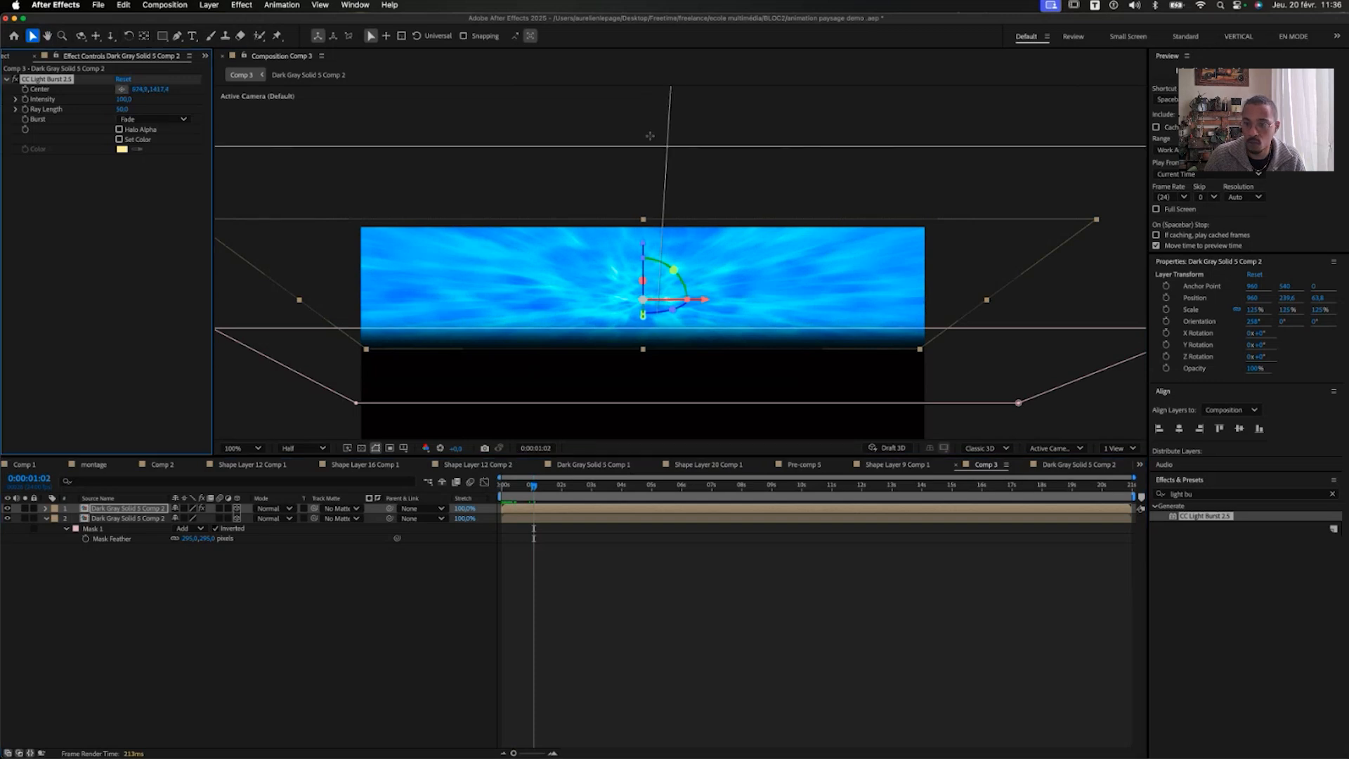
Try moving the Light Burst centre above the upper edge of the frame
{"action": "left_click", "coordinate": [625, 130]}
{"action": "scroll", "coordinate": [657, 177], "scroll_direction": "down", "scroll_amount": 1}
{"action": "left_click", "coordinate": [652, 198]}
{"action": "left_click_drag", "start_coordinate": [653, 199], "coordinate": [651, 130]}
{"action": "scroll", "coordinate": [664, 224], "scroll_direction": "up", "scroll_amount": 1}
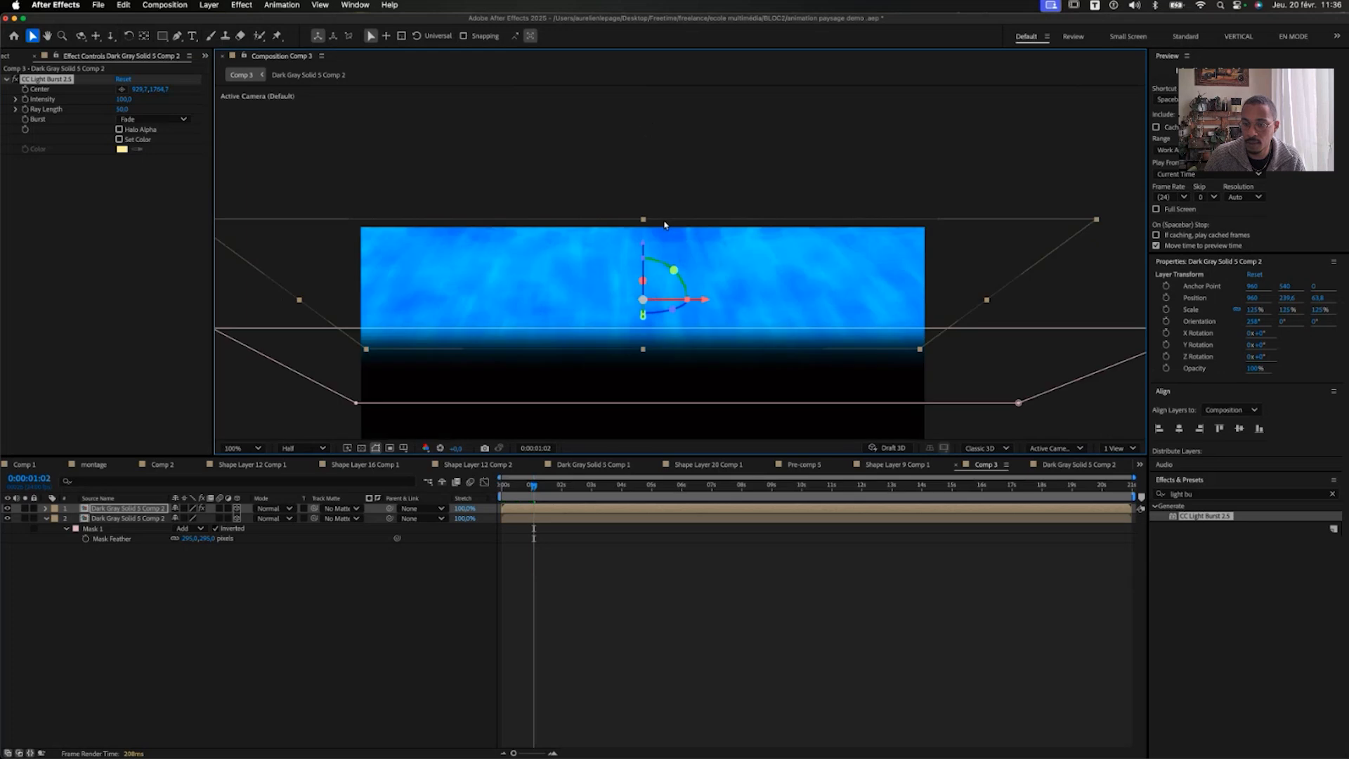
Try different Ray Length and Intensity values, undo them and remove CC Light Burst 2.5 from the duplicate
{"action": "left_click_drag", "start_coordinate": [122, 109], "coordinate": [185, 119]}
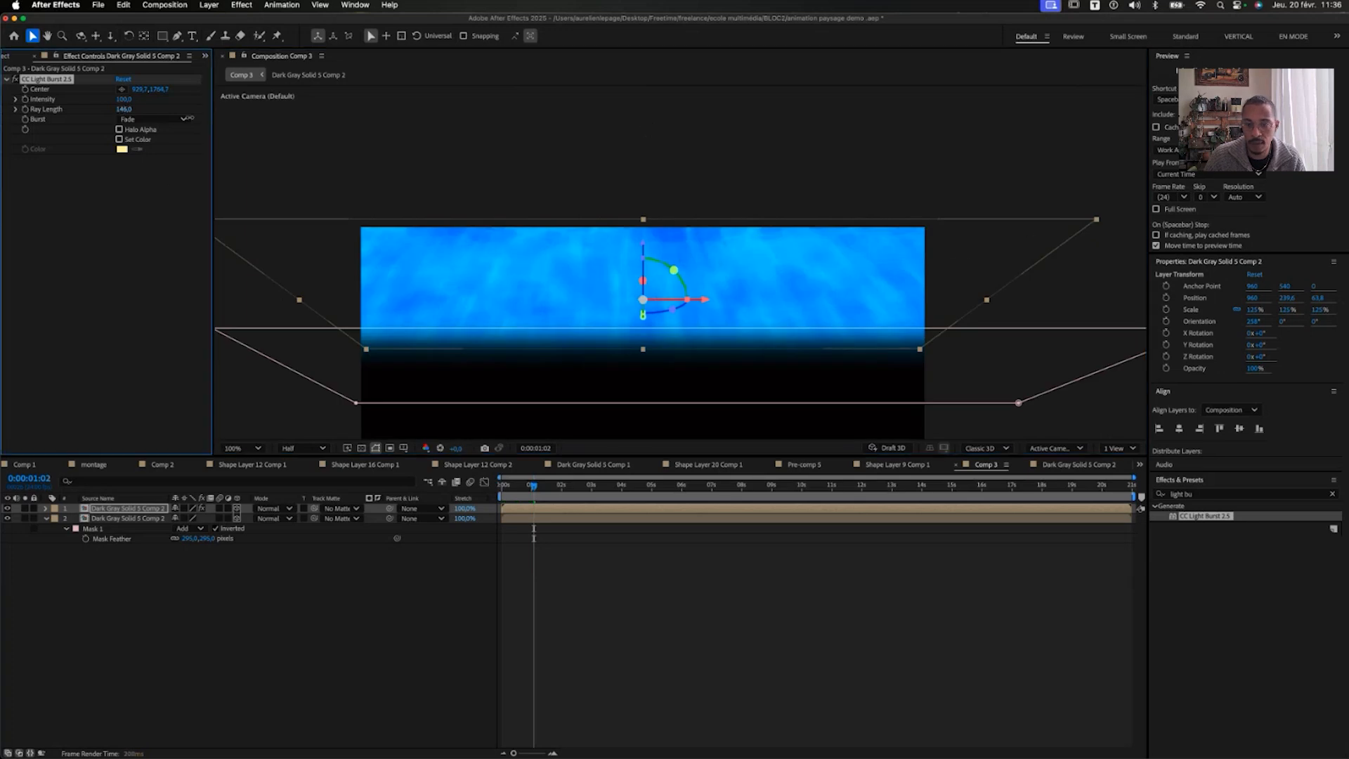
{"action": "left_click_drag", "start_coordinate": [83, 123], "coordinate": [104, 126]}
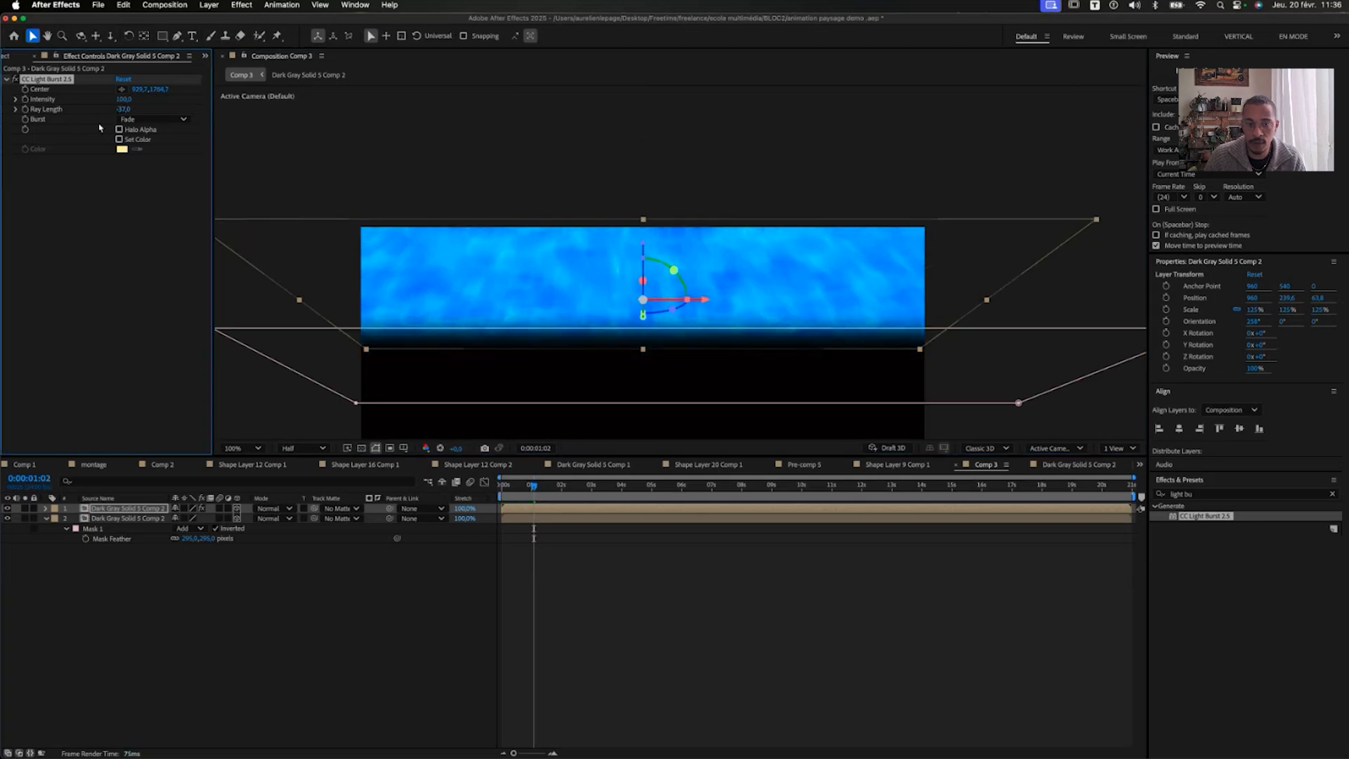
{"action": "key", "text": "super+z"}
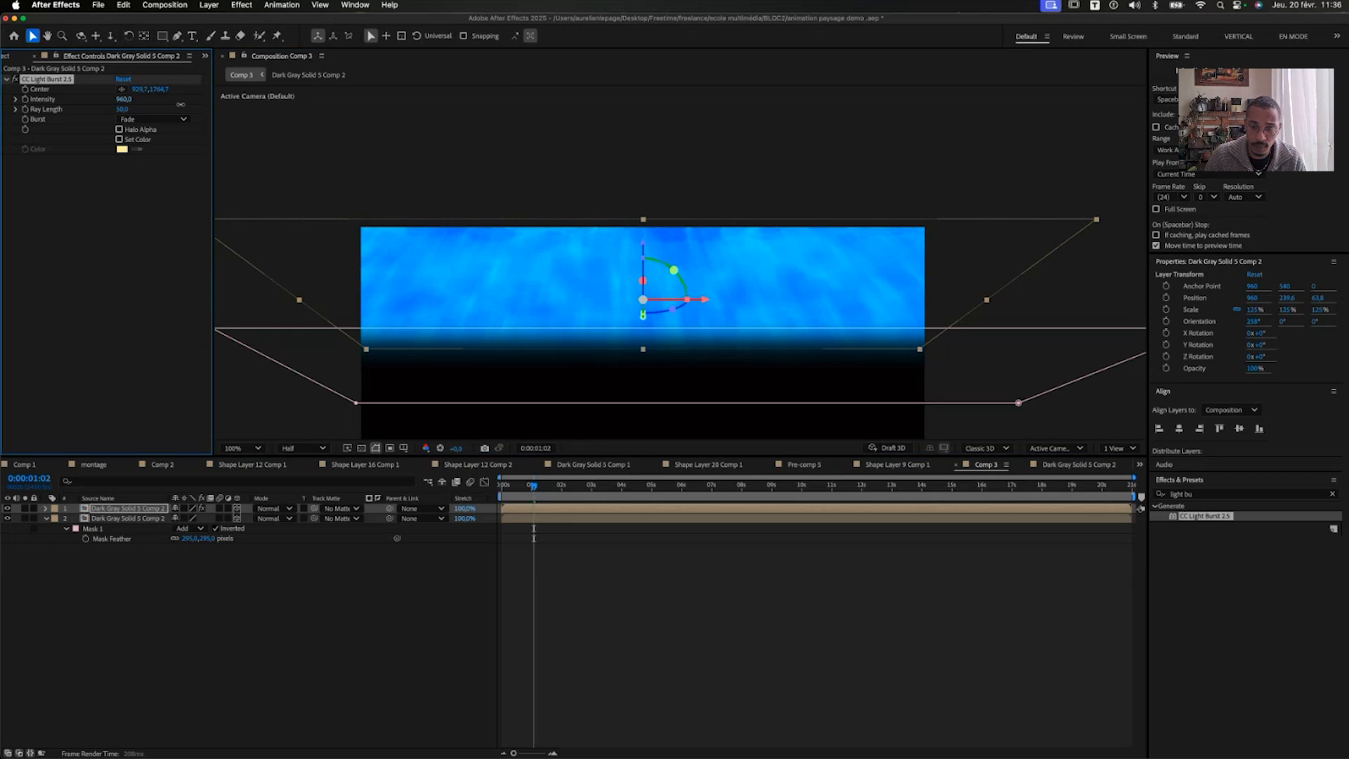
{"action": "left_click_drag", "start_coordinate": [181, 105], "coordinate": [186, 108]}
{"action": "key", "text": "super+z"}
{"action": "left_click_drag", "start_coordinate": [123, 109], "coordinate": [202, 113]}
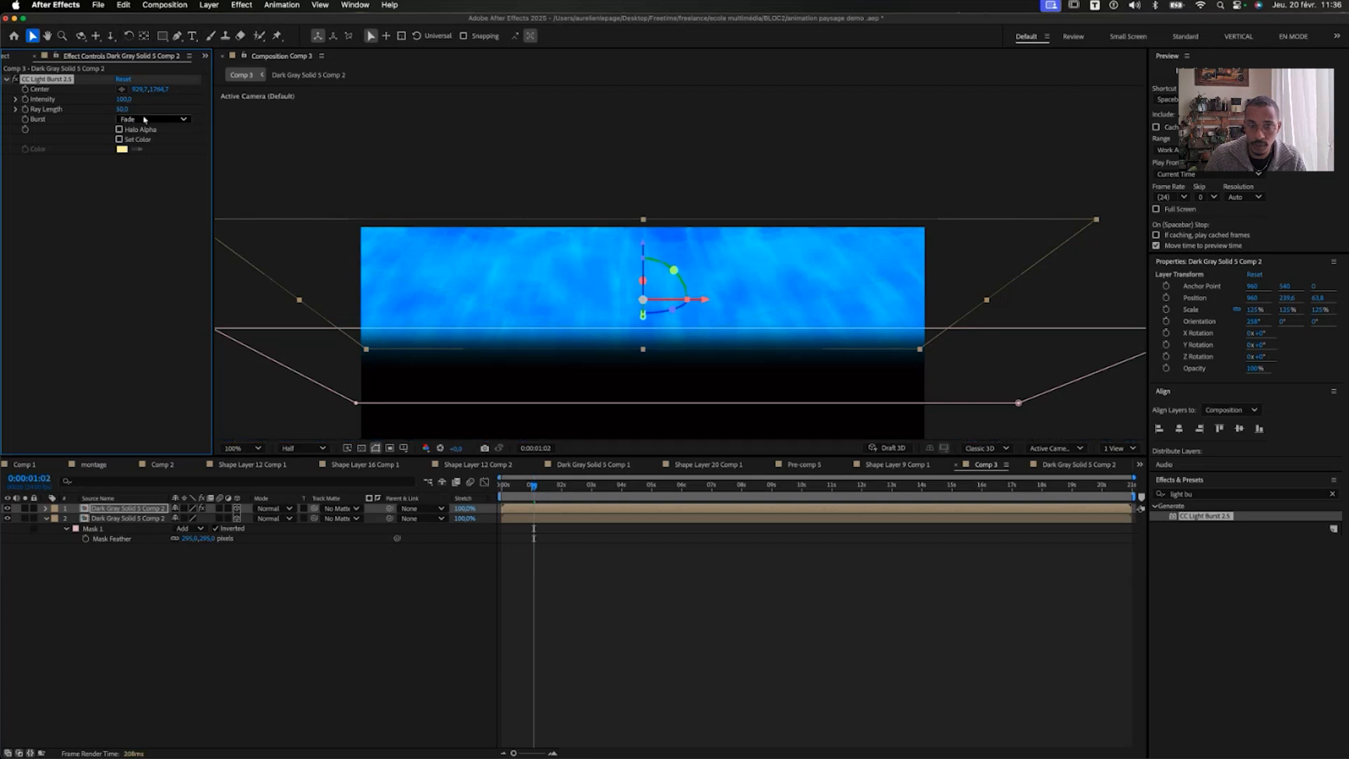
{"action": "key", "text": "super+z"}
{"action": "key", "text": "super+z"}
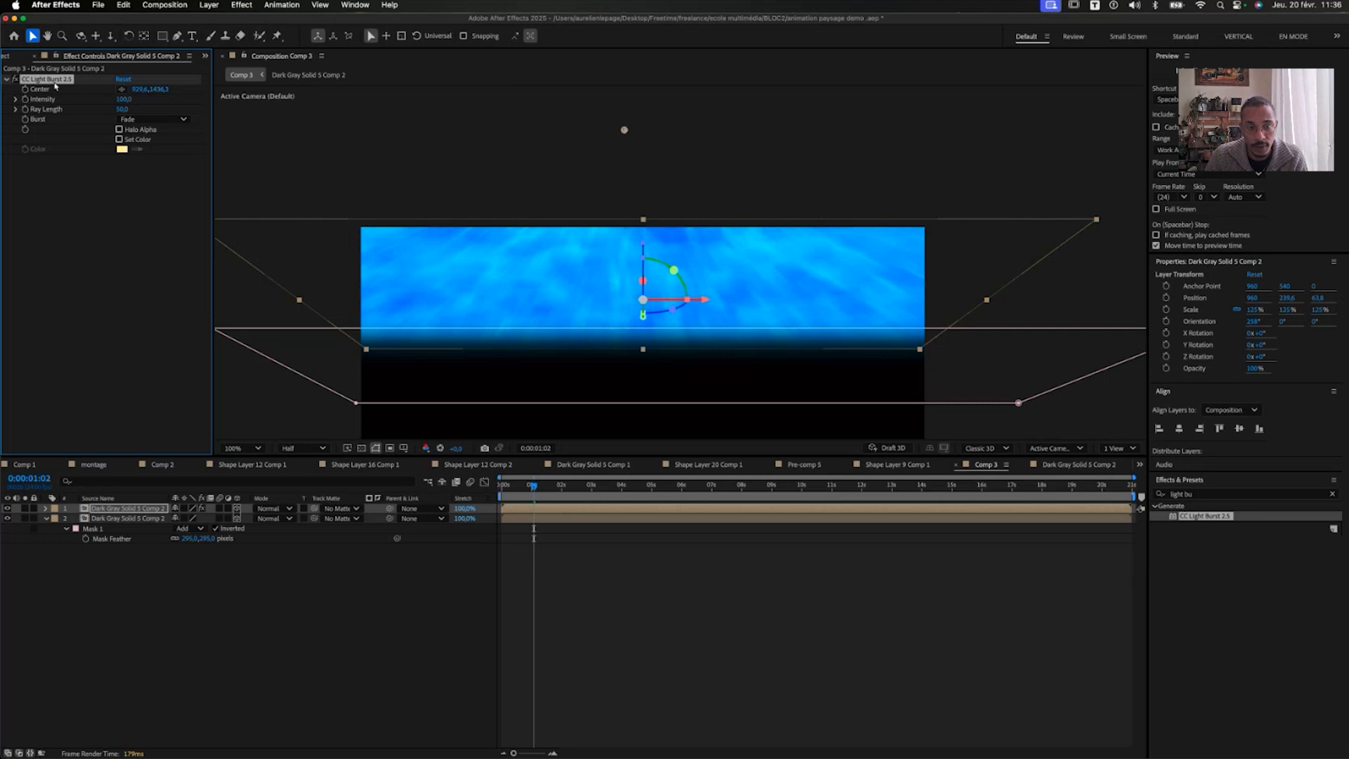
{"action": "key", "text": "Delete"}
Pre-compose the duplicated upper layer as Dark Gray Solid 5 Comp 3, moving all attributes into the new composition
{"action": "left_click", "coordinate": [157, 584]}
{"action": "left_click", "coordinate": [124, 510]}
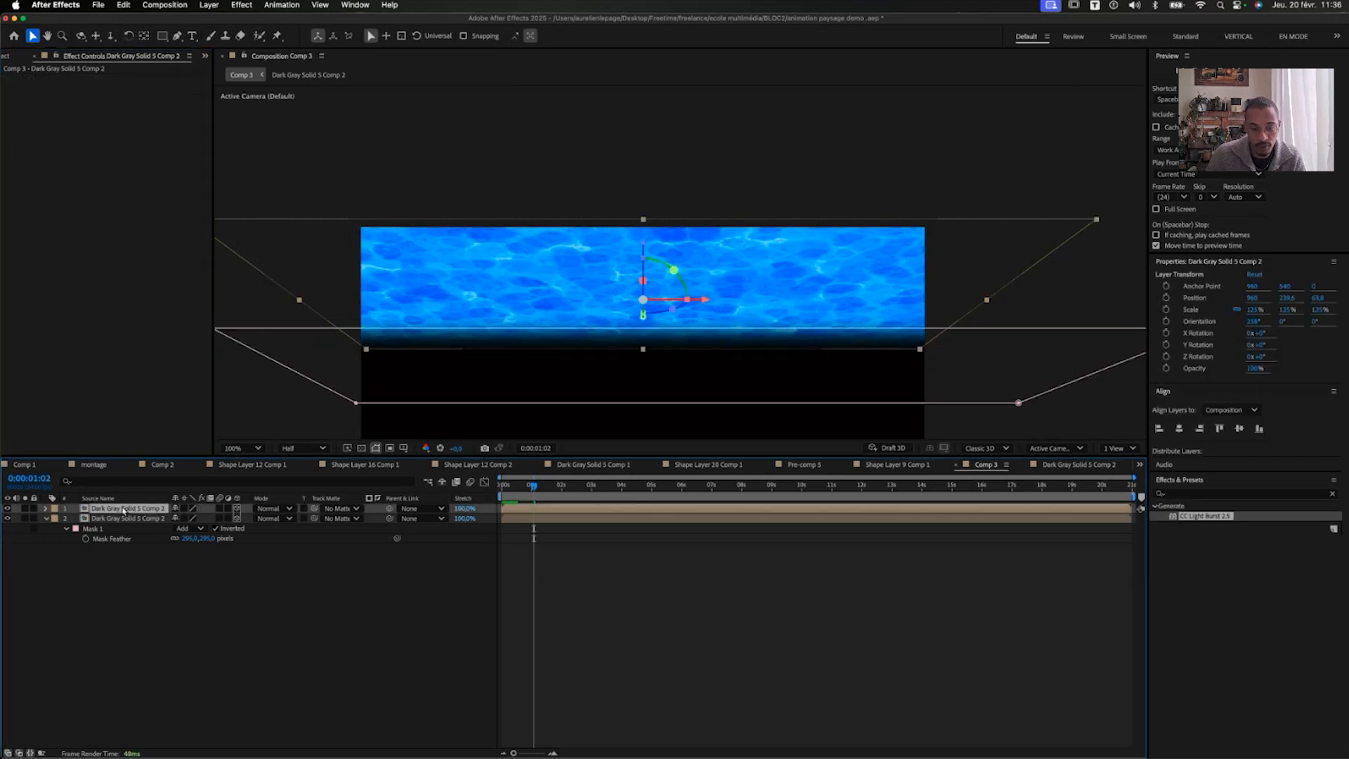
{"action": "right_click", "coordinate": [118, 515]}
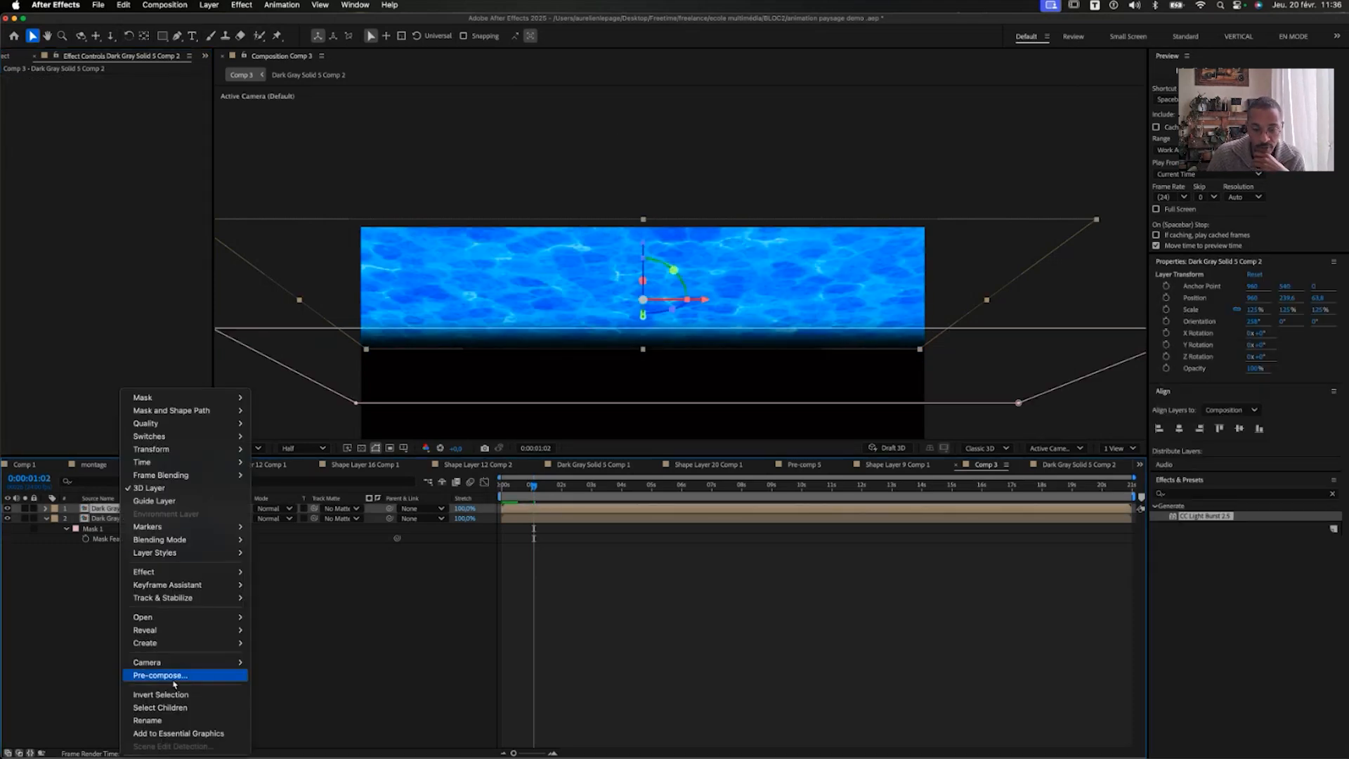
{"action": "left_click", "coordinate": [151, 679]}
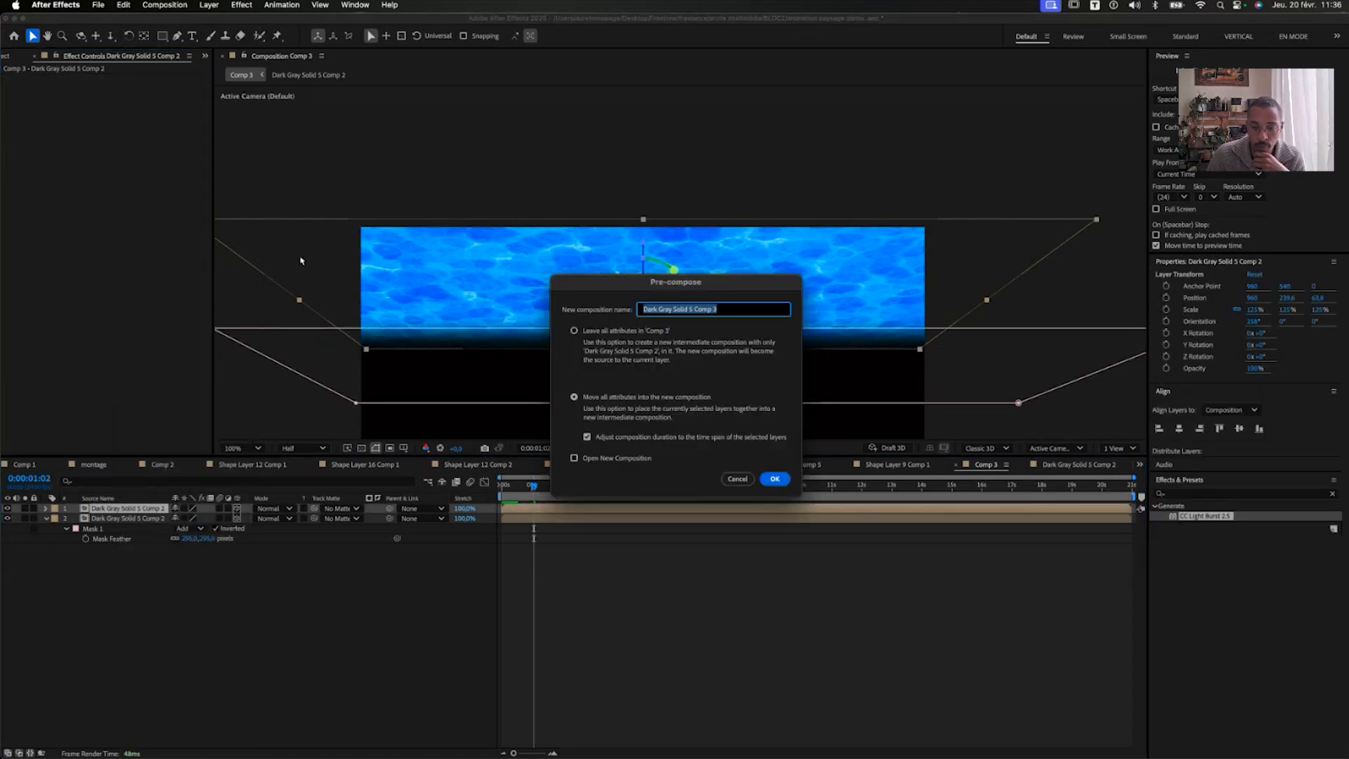
{"action": "left_click", "coordinate": [779, 485]}
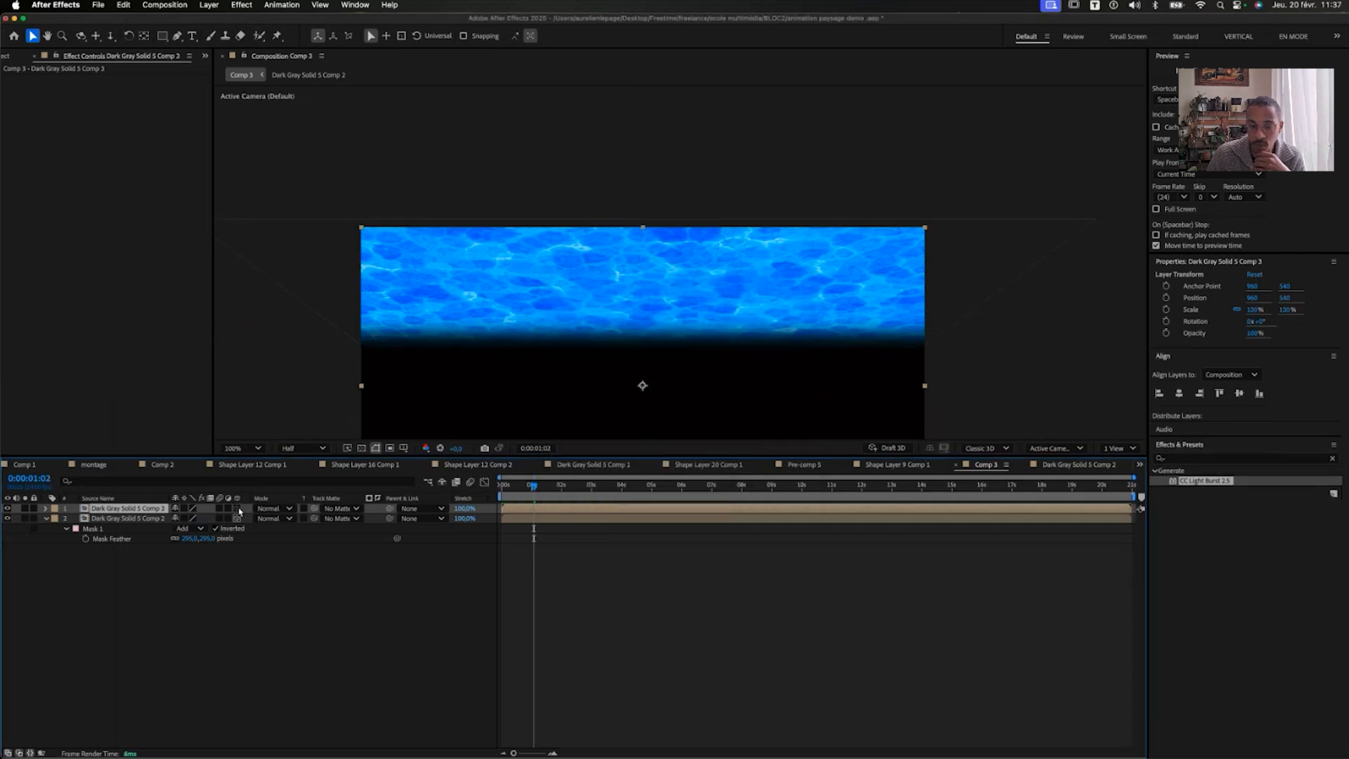
Apply CC Light Burst 2.5 to the Dark Gray Solid 5 Comp 3 layer
{"action": "left_click", "coordinate": [140, 519]}
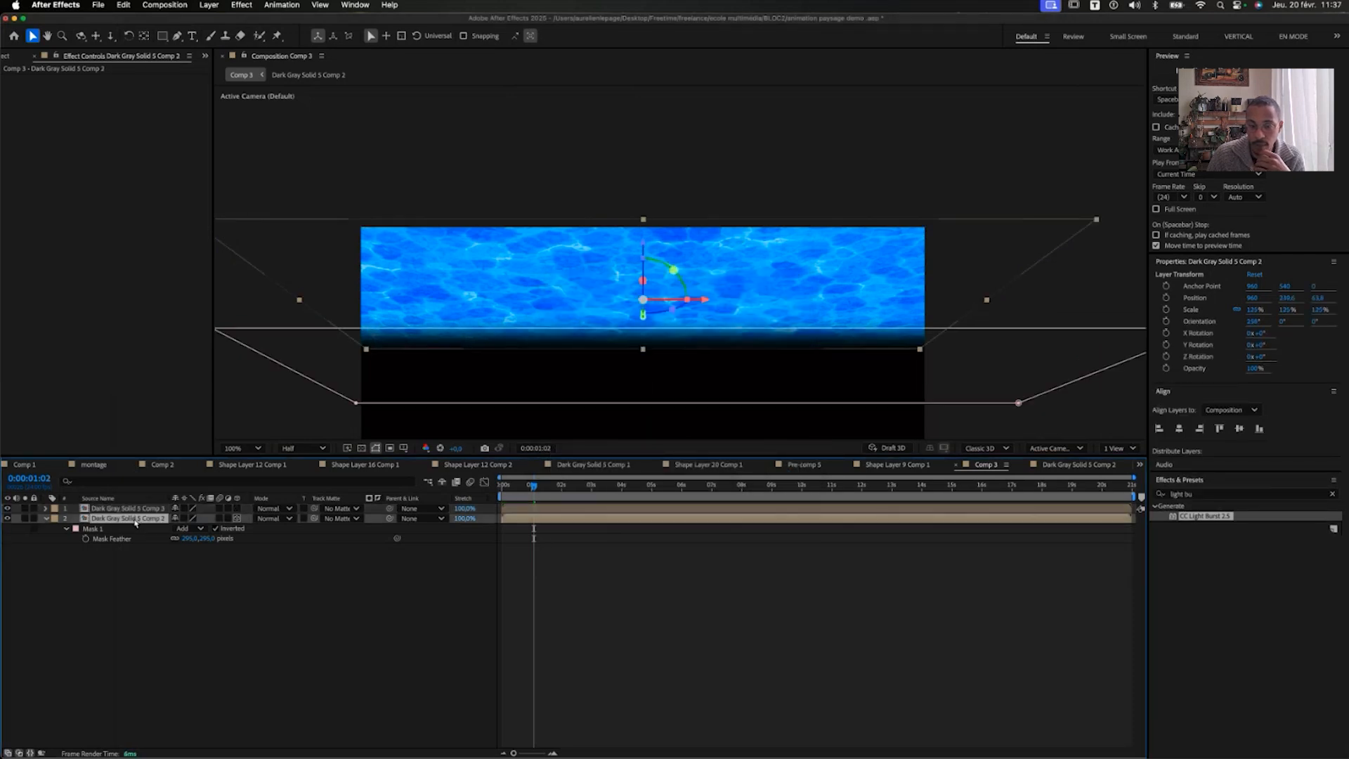
{"action": "left_click", "coordinate": [130, 508]}
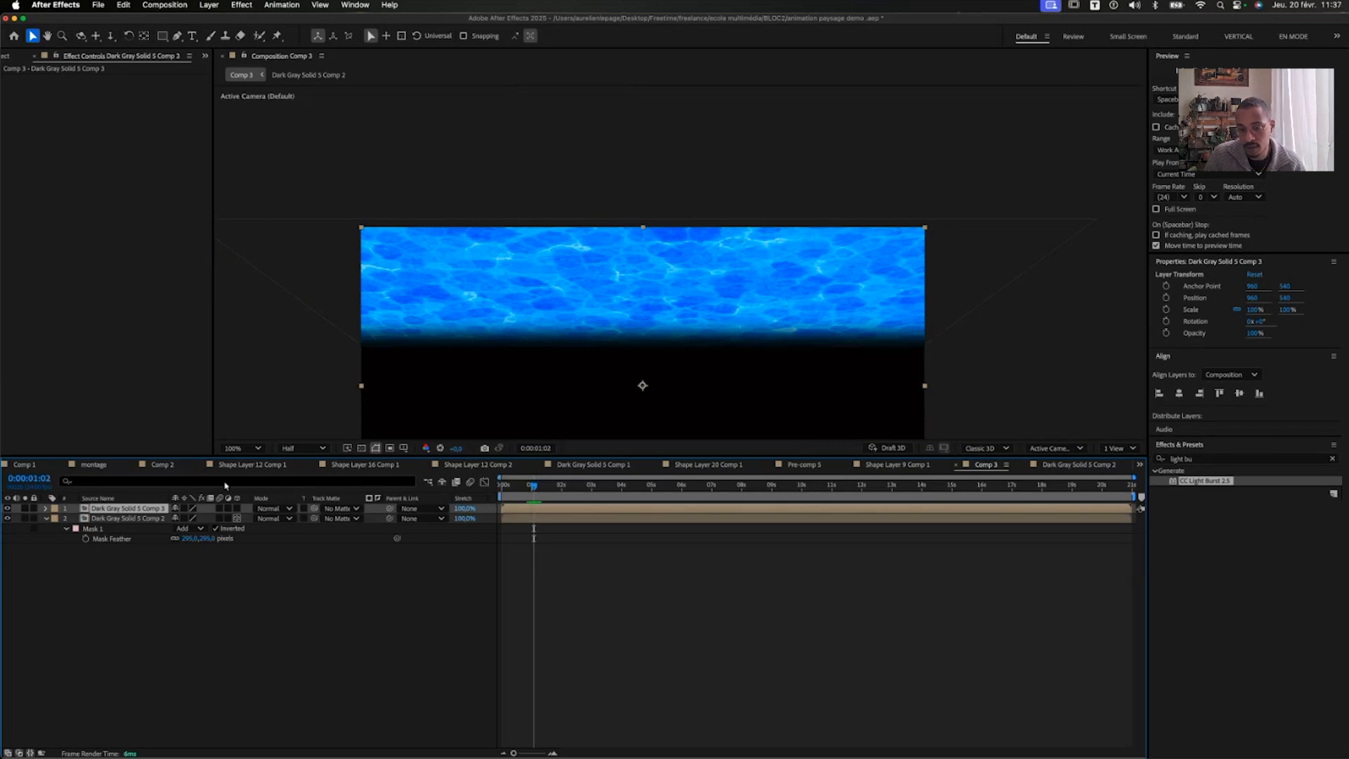
{"action": "double_click", "coordinate": [1229, 482]}
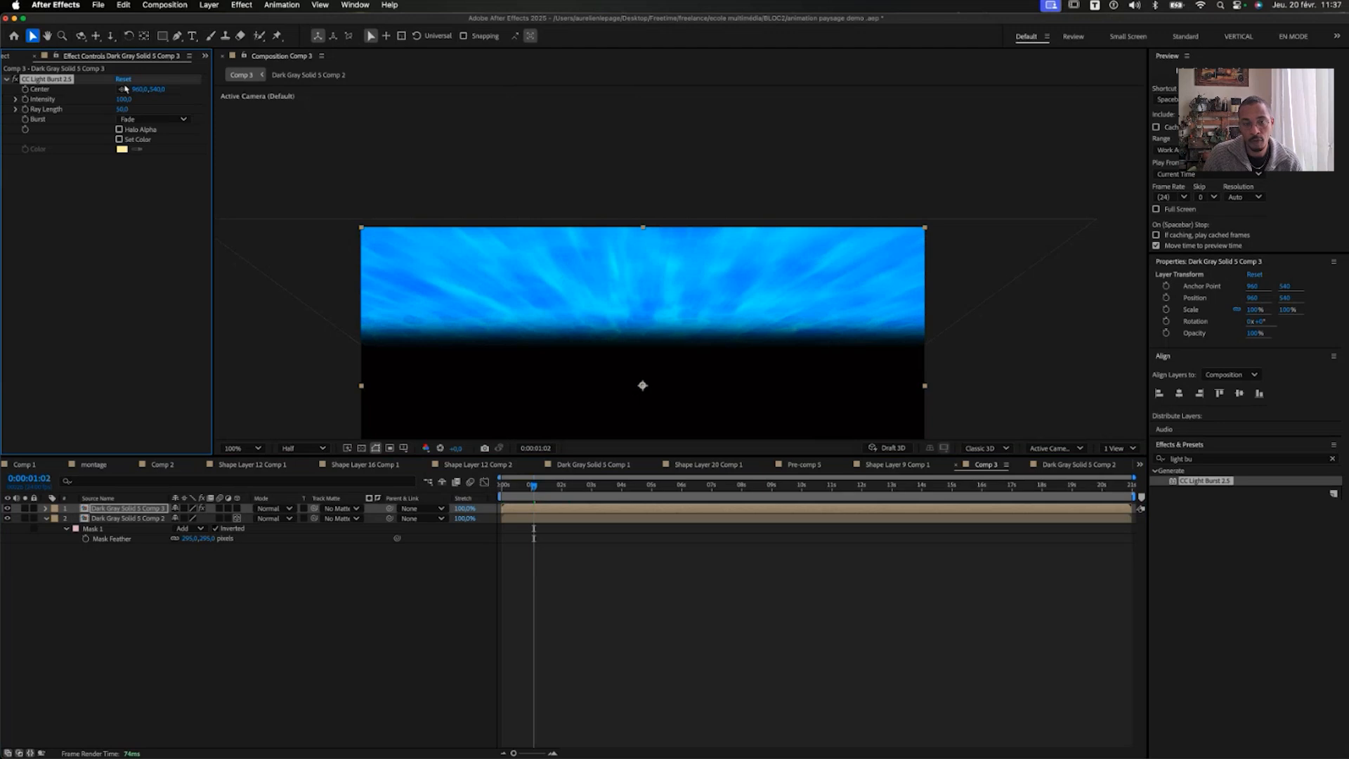
Place the Light Burst centre far above the frame at a Y of about -1158, with Intensity about 130 and Ray Length 60
{"action": "left_click", "coordinate": [626, 125]}
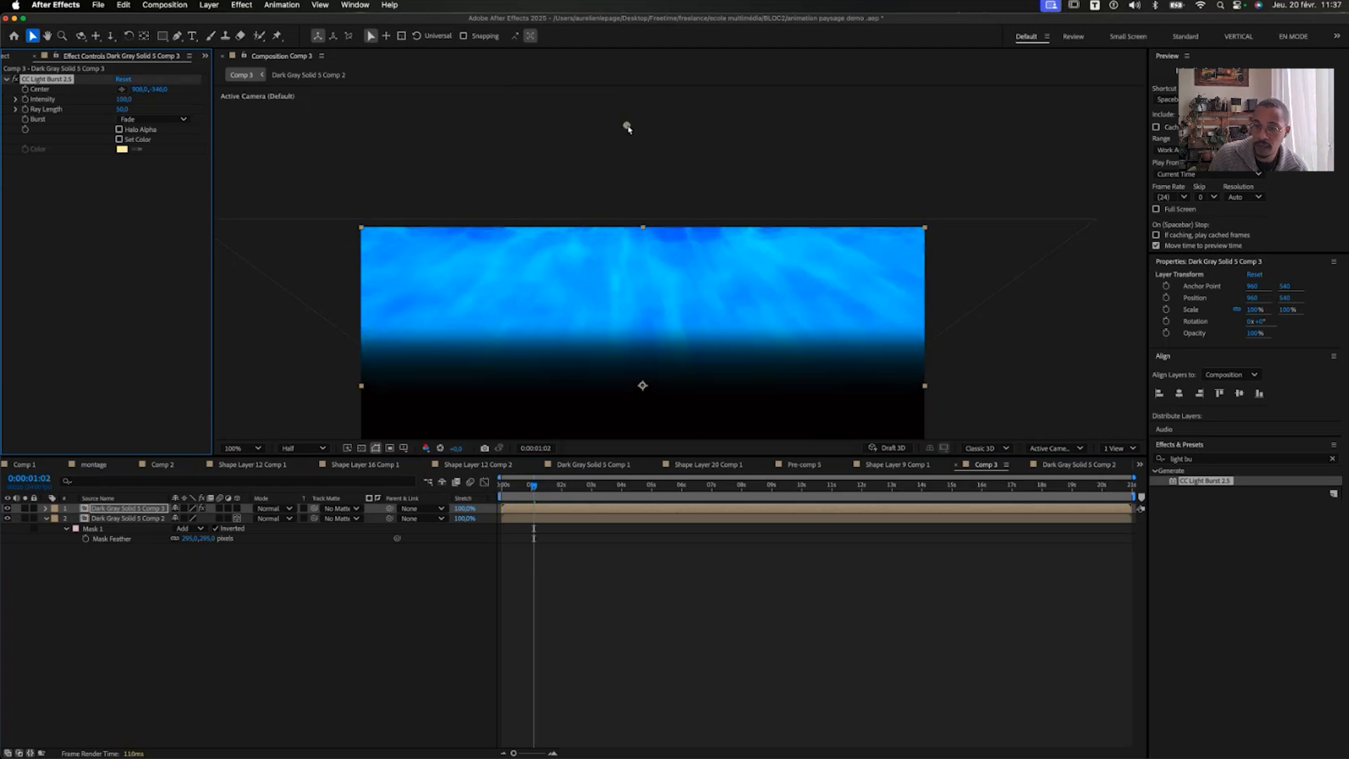
{"action": "key", "text": "comma"}
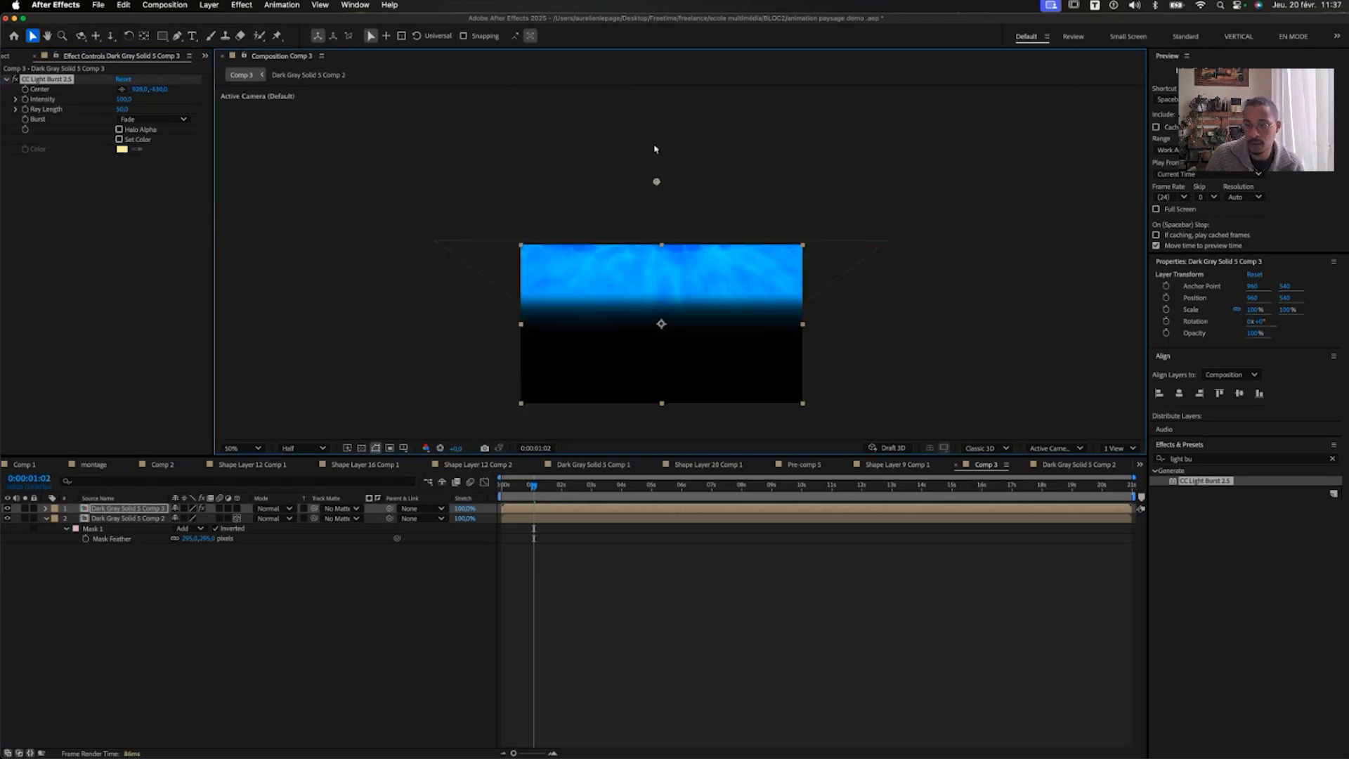
{"action": "left_click_drag", "start_coordinate": [657, 183], "coordinate": [662, 135]}
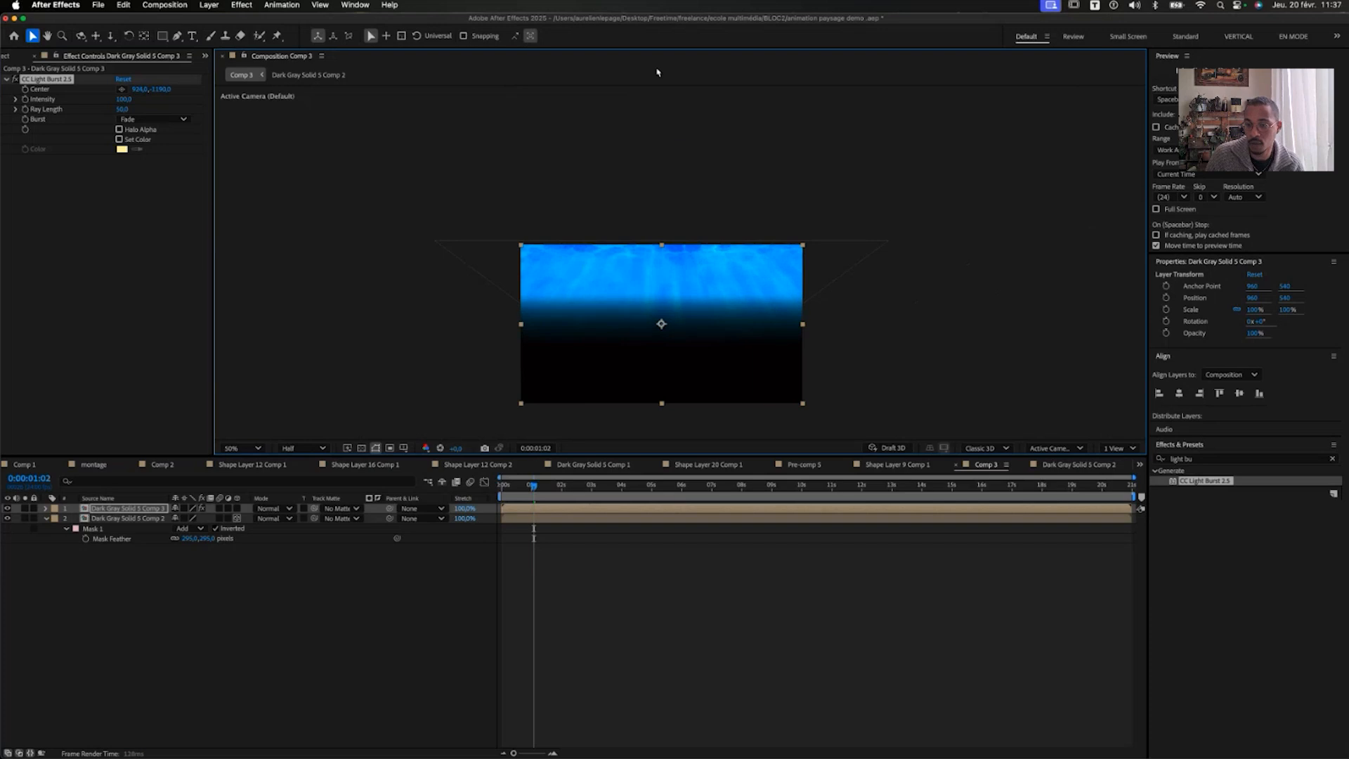
{"action": "left_click_drag", "start_coordinate": [657, 72], "coordinate": [643, 60]}
{"action": "key", "text": "period"}
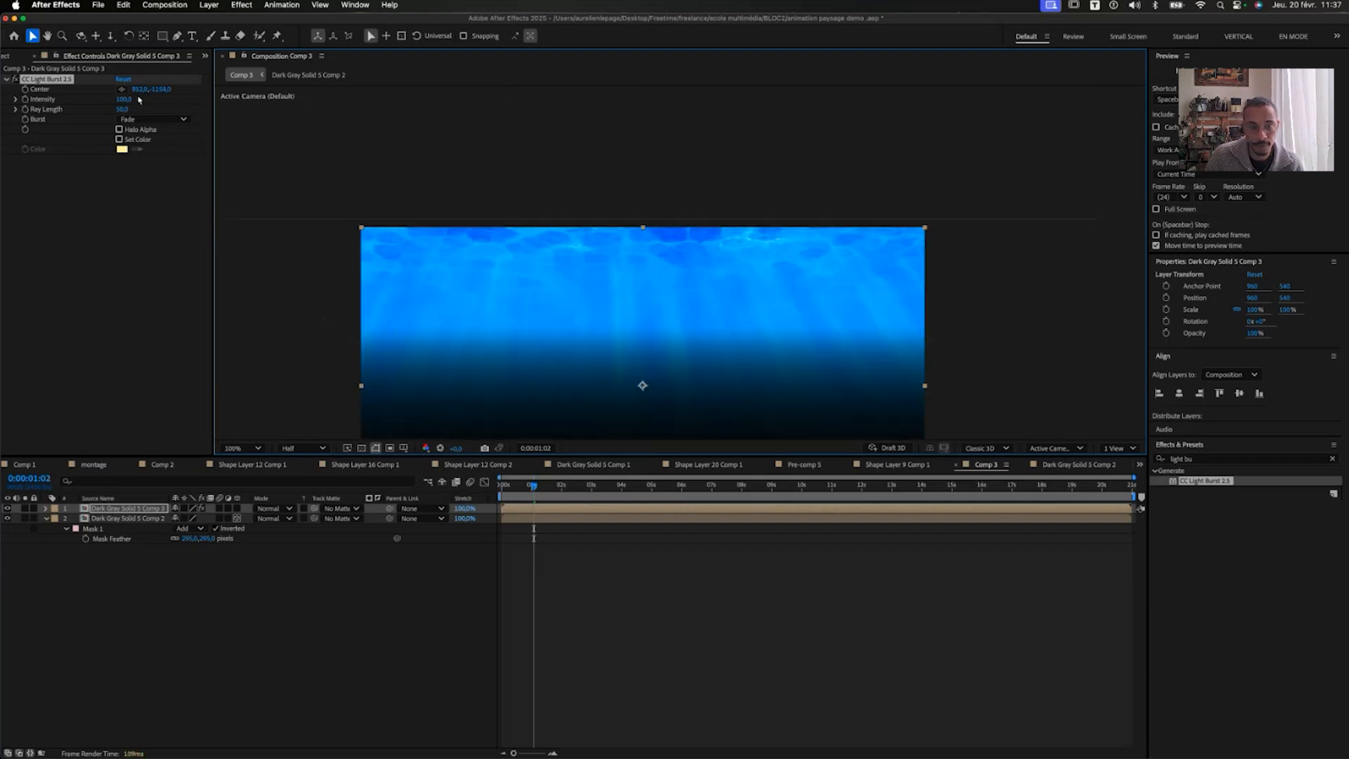
{"action": "left_click_drag", "start_coordinate": [130, 111], "coordinate": [122, 110]}
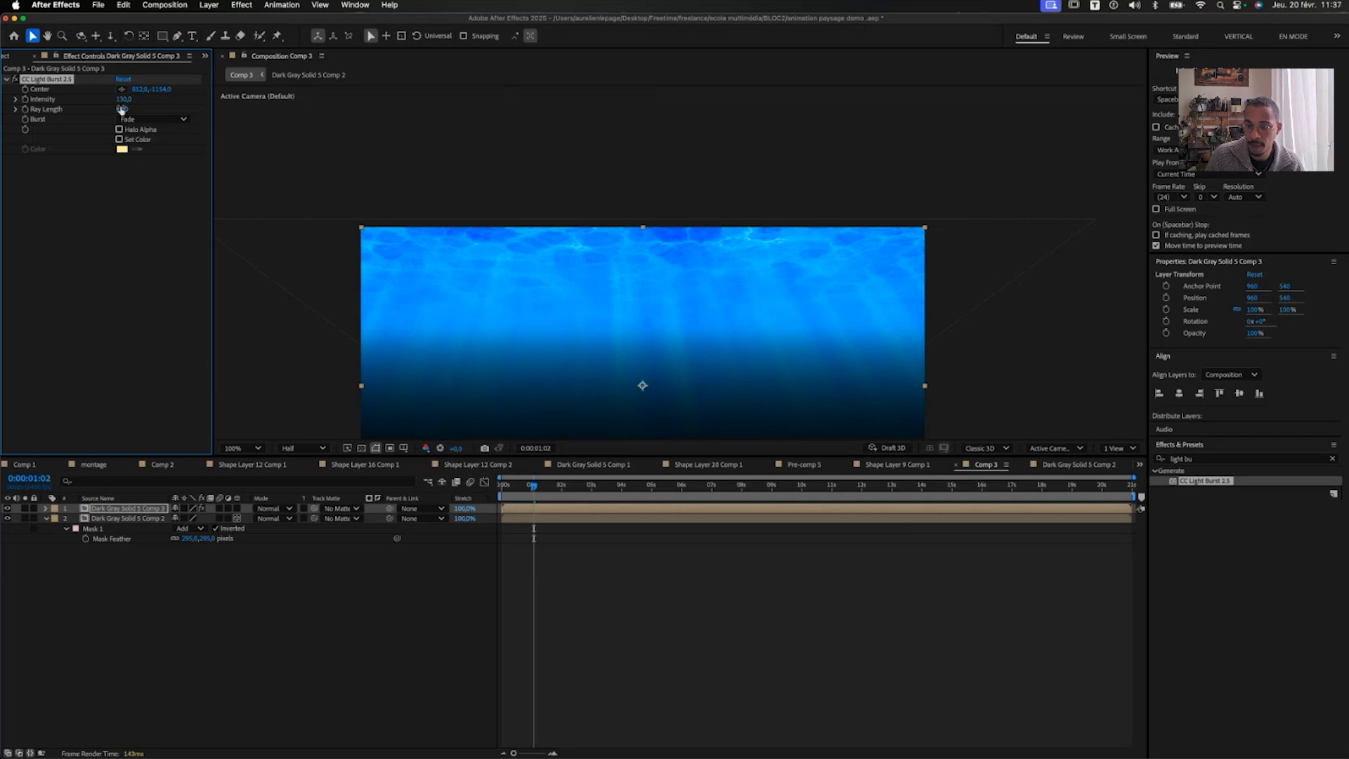
Find the Levels effect and apply it to the Dark Gray Solid 5 Comp 3 layer
{"action": "left_click_drag", "start_coordinate": [1207, 458], "coordinate": [973, 440]}
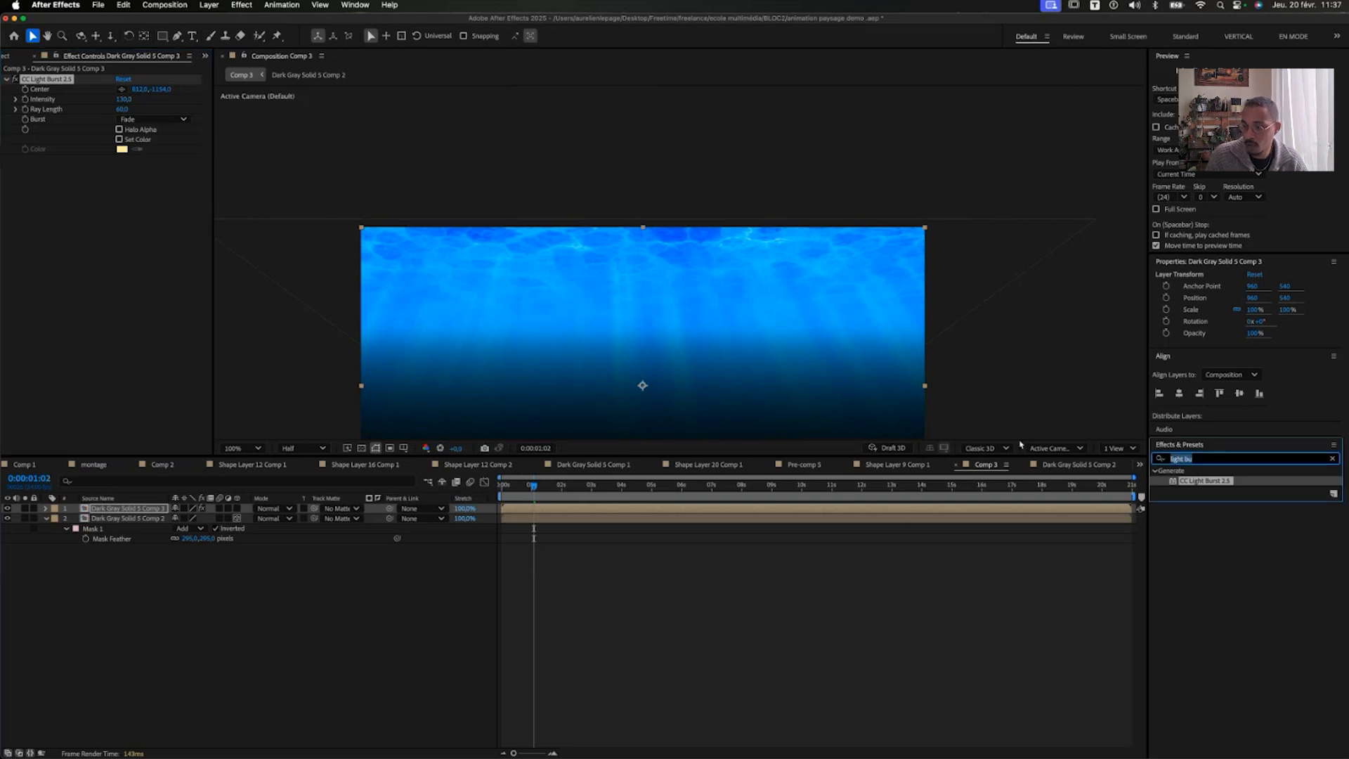
{"action": "type", "text": "lelve"}
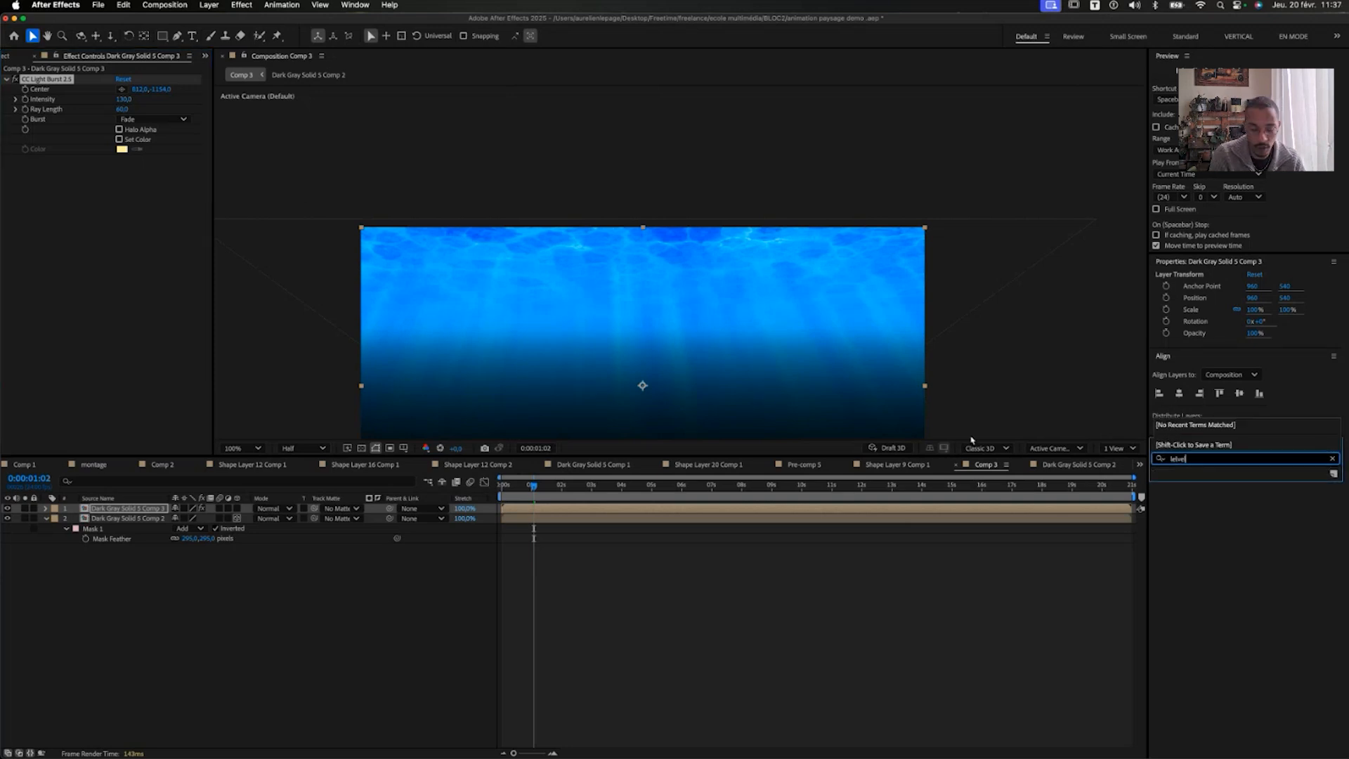
{"action": "key", "text": "BackSpace"}
{"action": "key", "text": "BackSpace"}
{"action": "key", "text": "BackSpace"}
{"action": "type", "text": "vel"}
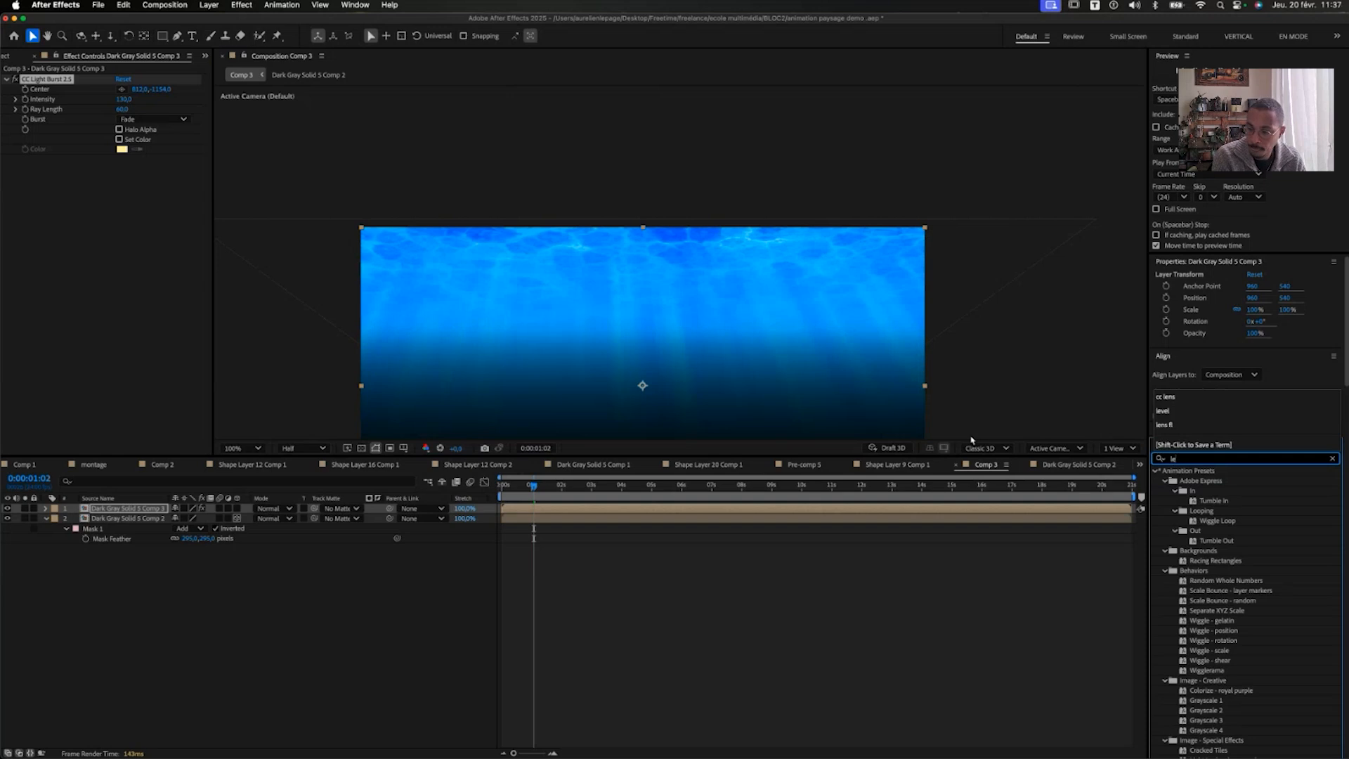
{"action": "left_click_drag", "start_coordinate": [1199, 530], "coordinate": [2, 334]}
Adjust Levels to Input Black about 100, Gamma 0.44, Output Black about 64 and Output White about 208
{"action": "left_click", "coordinate": [244, 448]}
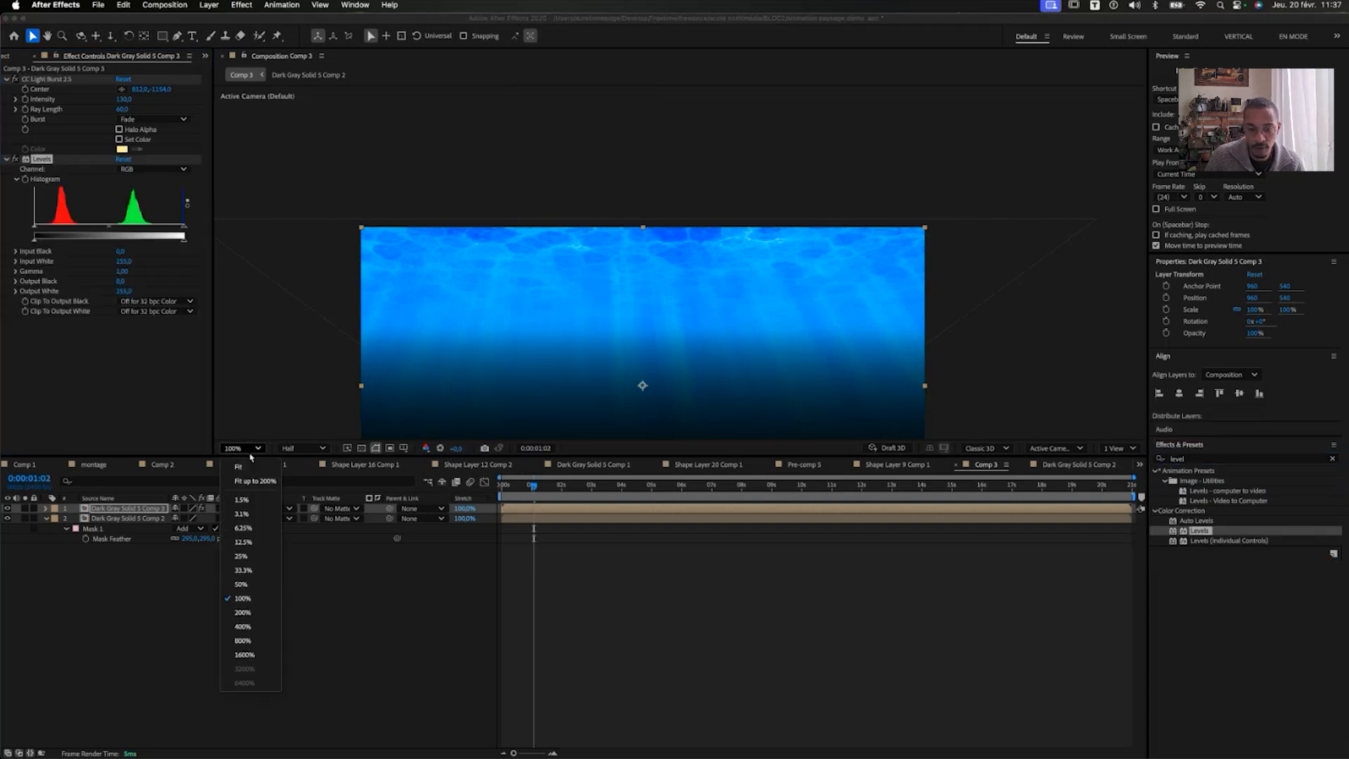
{"action": "left_click", "coordinate": [252, 467]}
{"action": "mouse_move", "coordinate": [183, 227]}
{"action": "left_mouse_down"}
{"action": "mouse_move", "coordinate": [140, 228]}
{"action": "mouse_move", "coordinate": [204, 236]}
{"action": "left_mouse_up"}
{"action": "left_click_drag", "start_coordinate": [109, 234], "coordinate": [147, 236]}
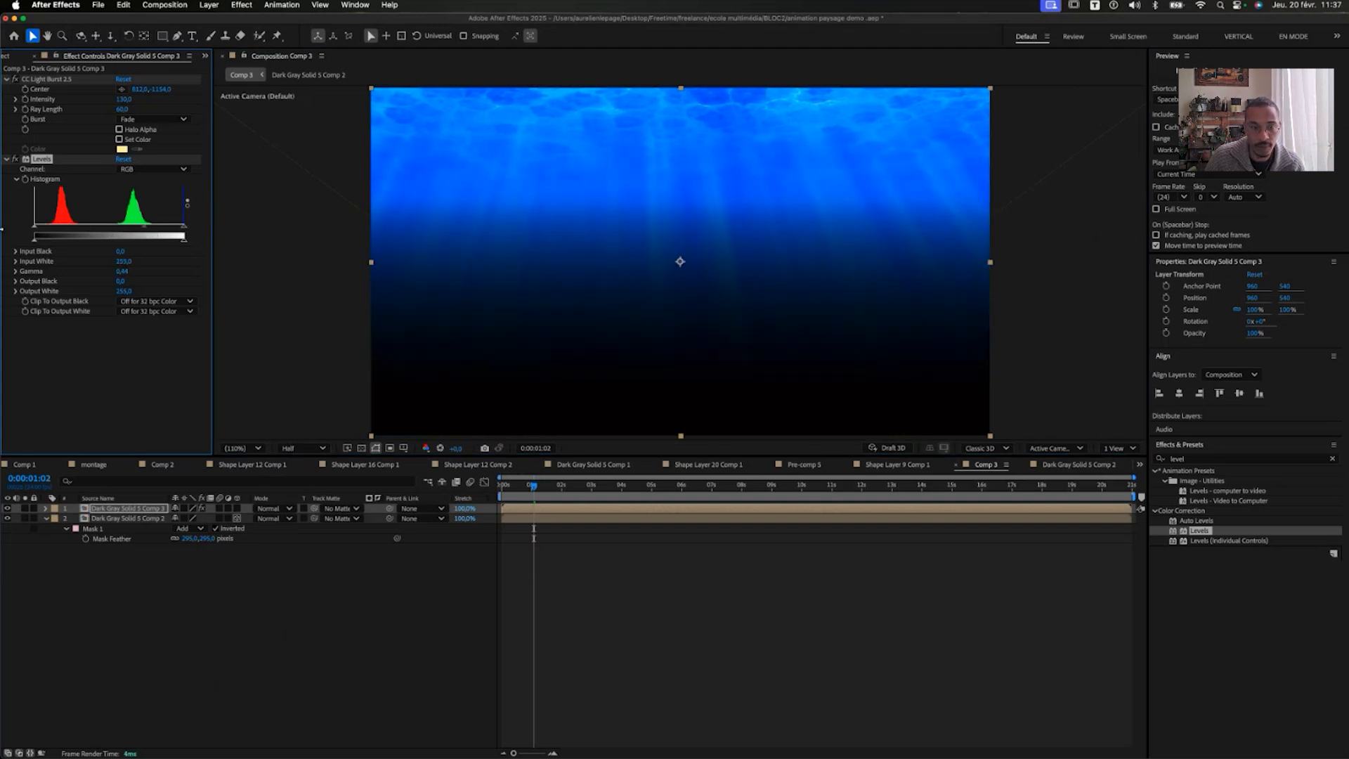
{"action": "left_click_drag", "start_coordinate": [34, 232], "coordinate": [70, 242]}
{"action": "mouse_move", "coordinate": [160, 243]}
{"action": "left_mouse_down"}
{"action": "mouse_move", "coordinate": [137, 243]}
{"action": "mouse_move", "coordinate": [157, 243]}
{"action": "left_mouse_up"}
Create a new comp-size solid of 1920 × 1080 px, keeping the default name and dark colour
{"action": "left_click", "coordinate": [310, 616]}
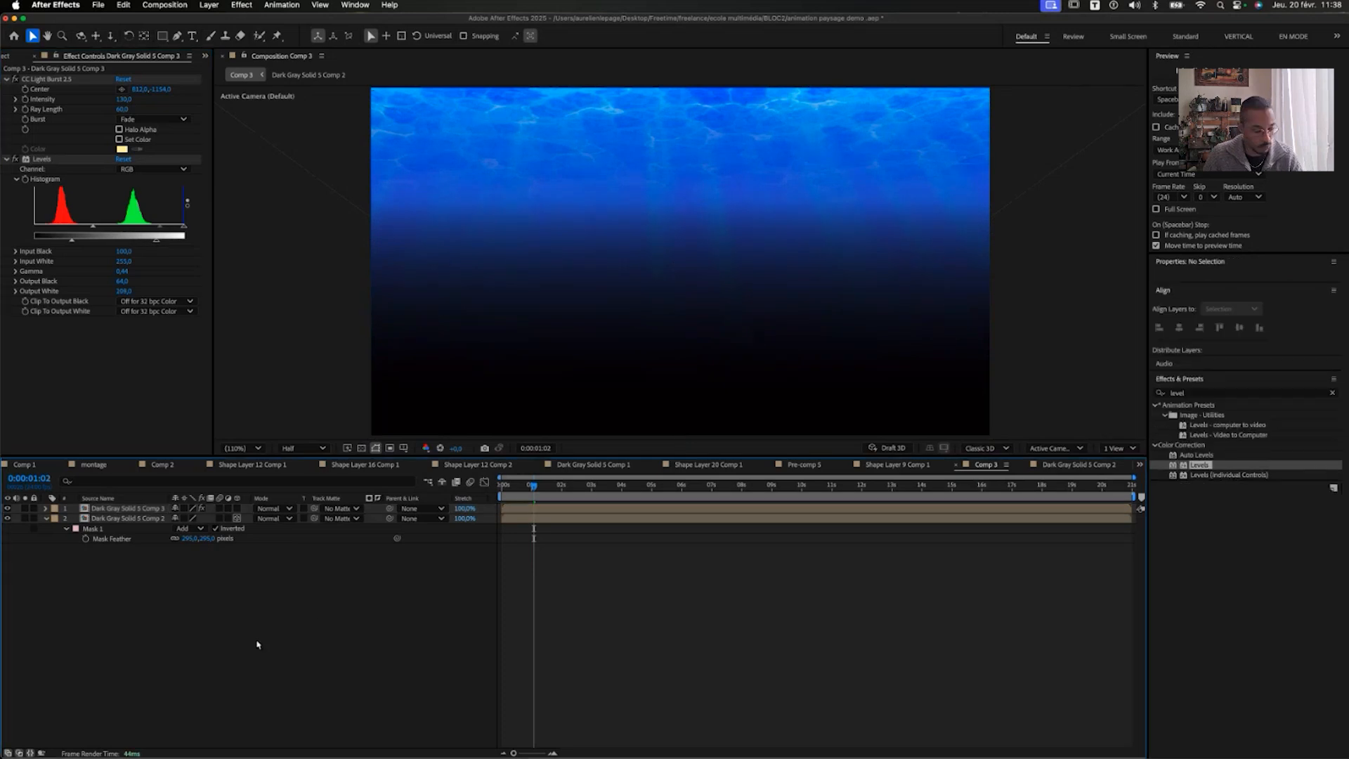
{"action": "right_click", "coordinate": [235, 625]}
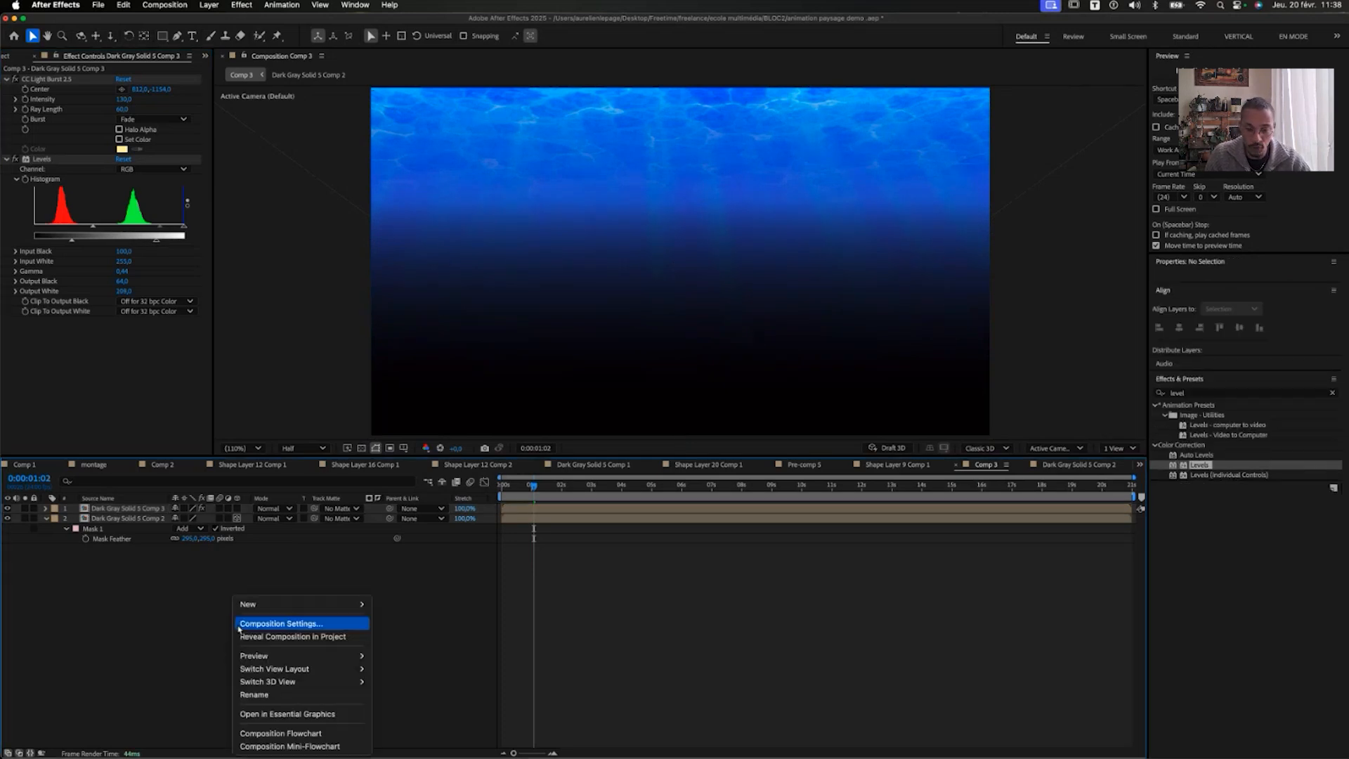
{"action": "mouse_move", "coordinate": [316, 604]}
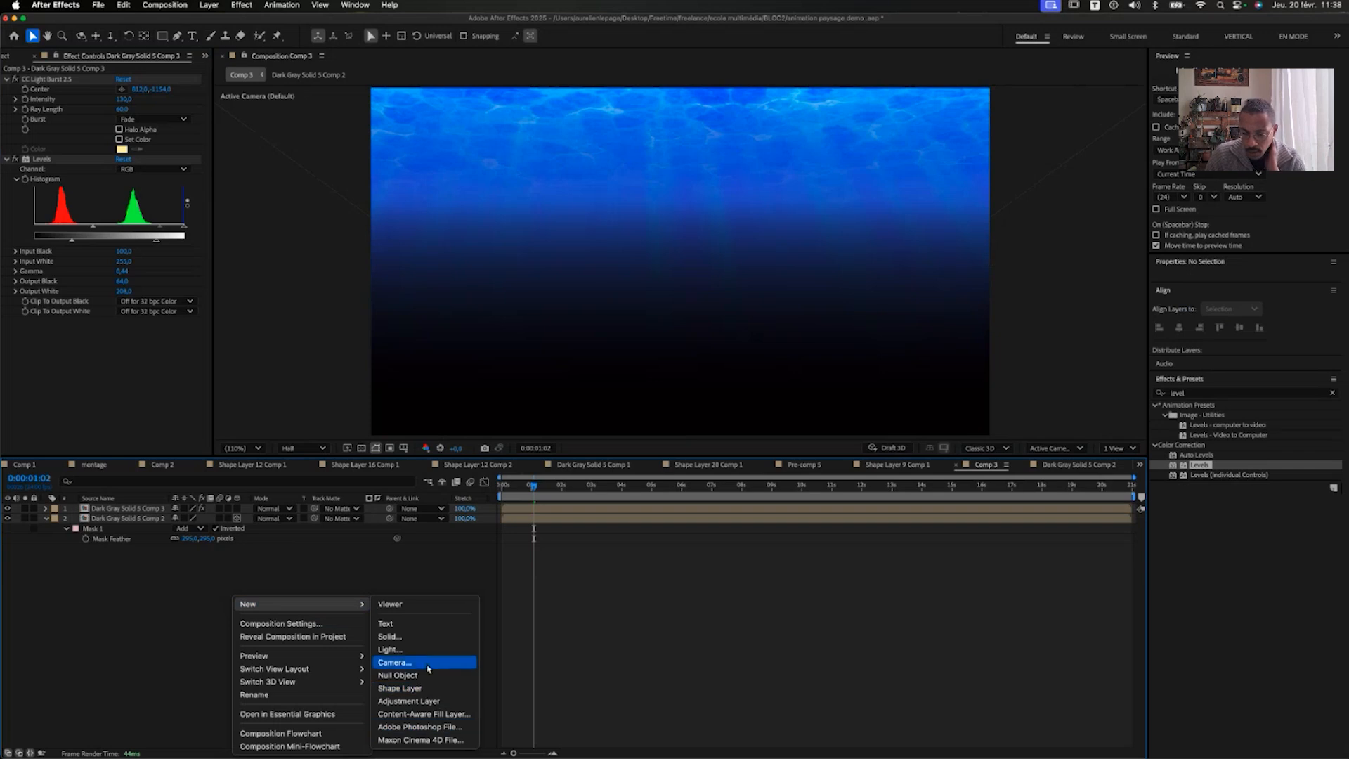
{"action": "left_click", "coordinate": [434, 642]}
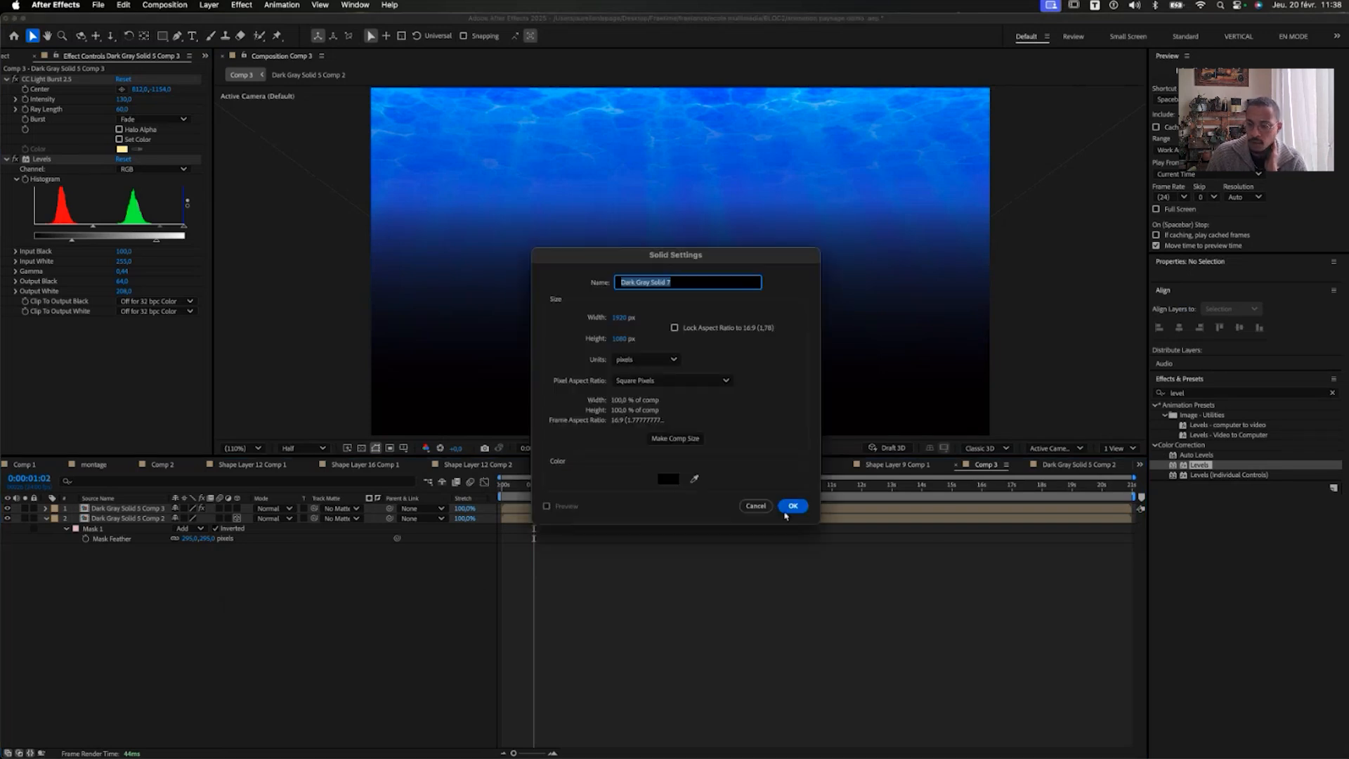
{"action": "left_click", "coordinate": [793, 505]}
Apply 4-Color Gradient to the Dark Gray Solid 7 layer and move that layer beneath the two water layers
{"action": "key", "text": "super+5"}
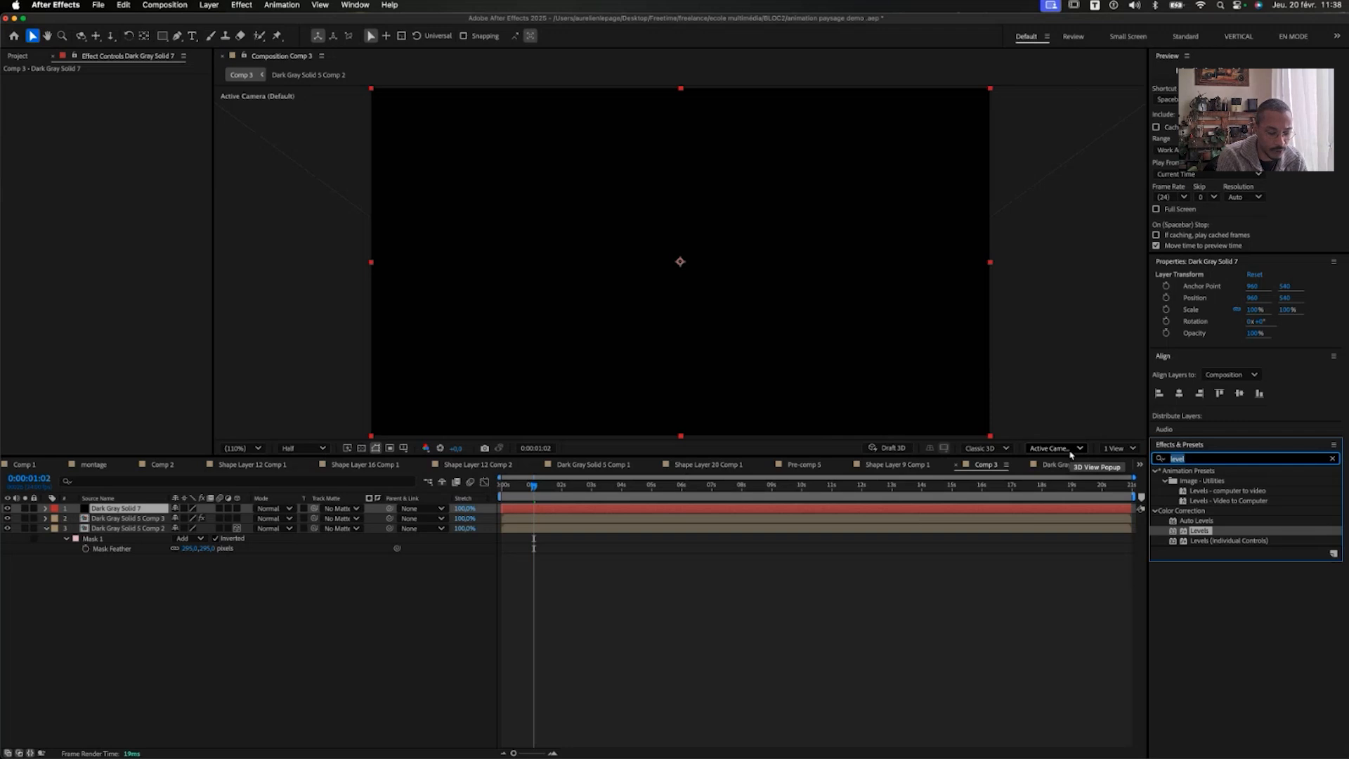
{"action": "type", "text": "gradi"}
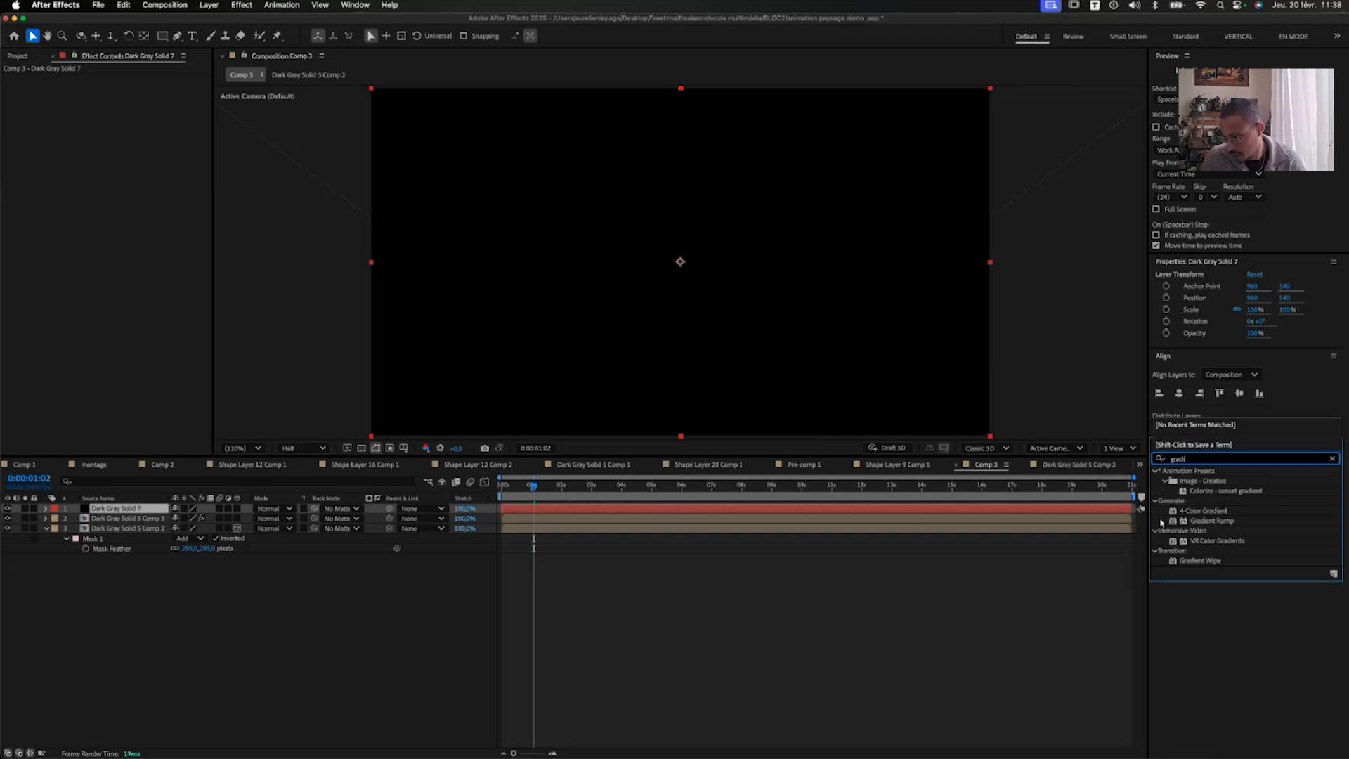
{"action": "left_click", "coordinate": [1226, 513]}
{"action": "double_click", "coordinate": [1226, 515]}
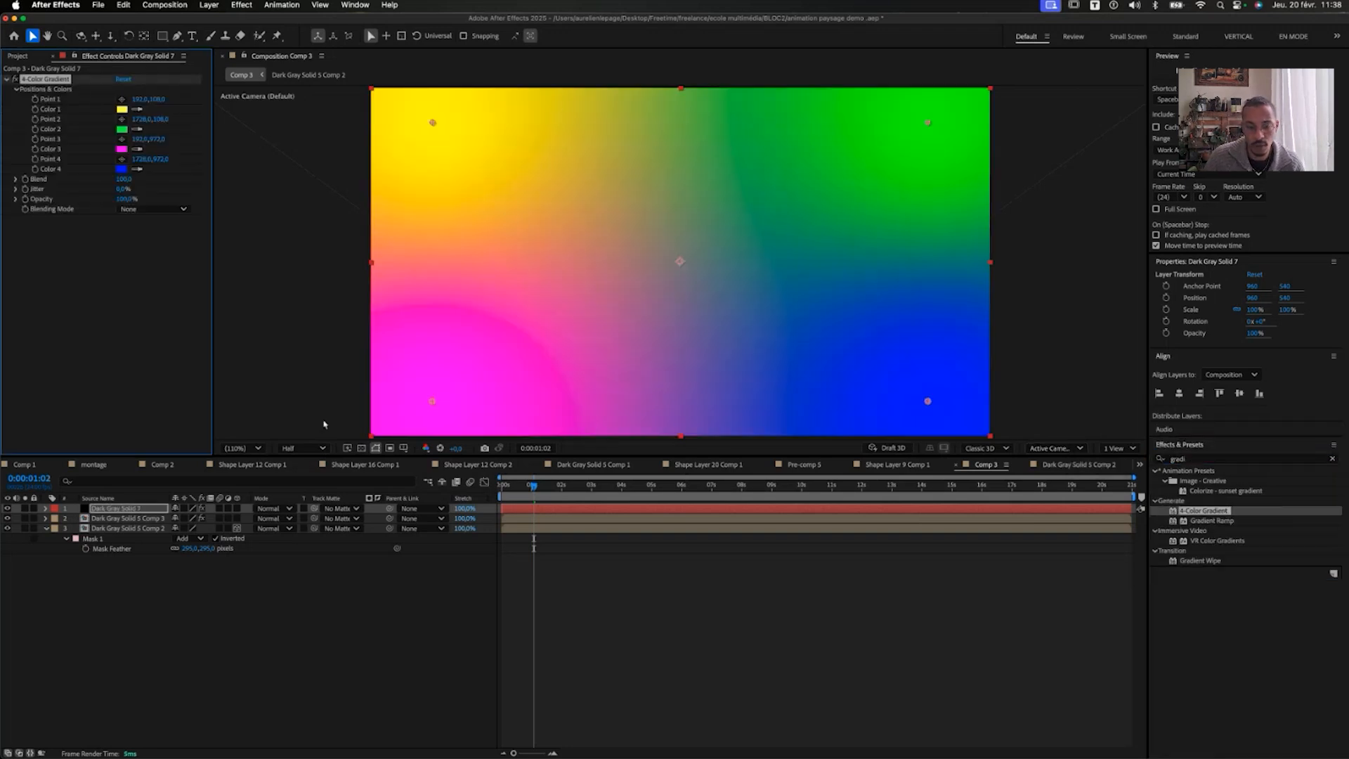
{"action": "left_click_drag", "start_coordinate": [129, 515], "coordinate": [128, 546]}
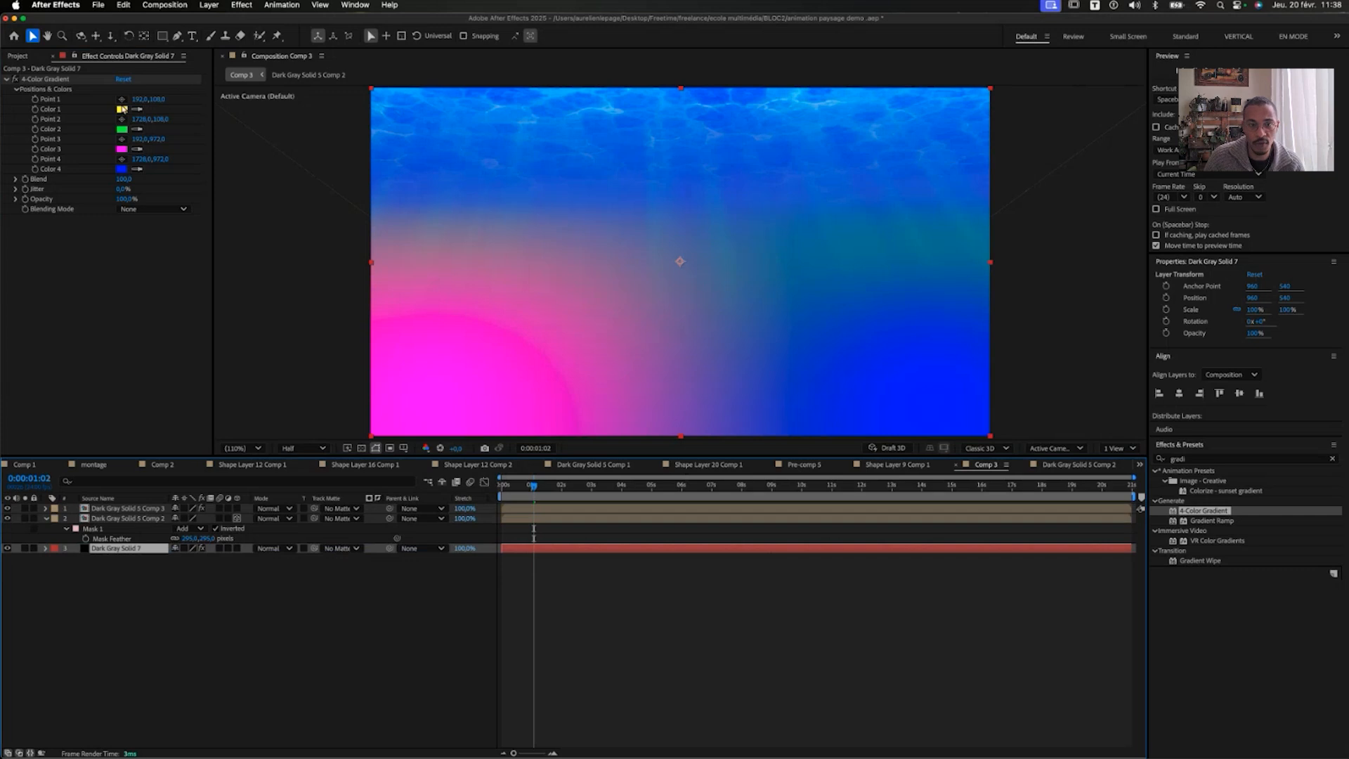
Replace all four colours of the 4-Color Gradient with blues sampled from the water in the composition
{"action": "left_click", "coordinate": [136, 109]}
{"action": "left_click", "coordinate": [510, 123]}
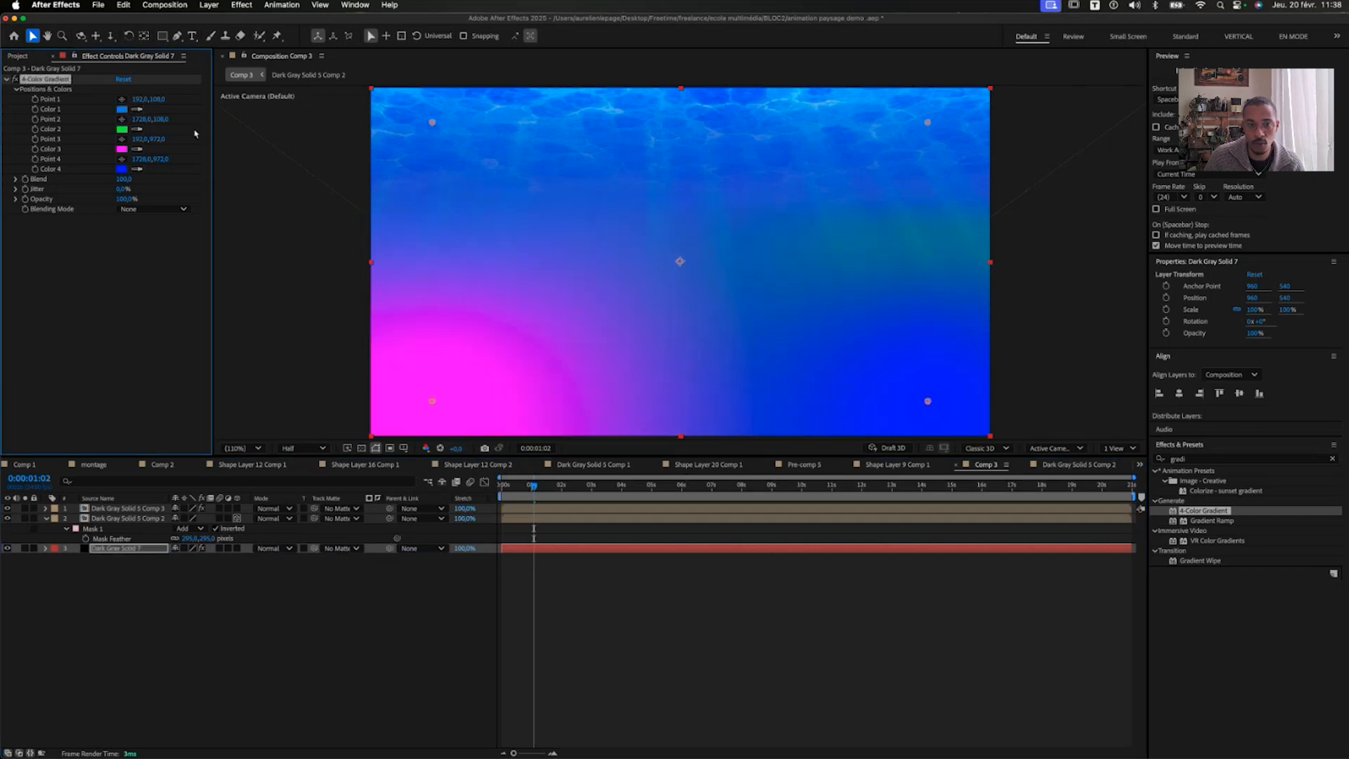
{"action": "left_click", "coordinate": [504, 130]}
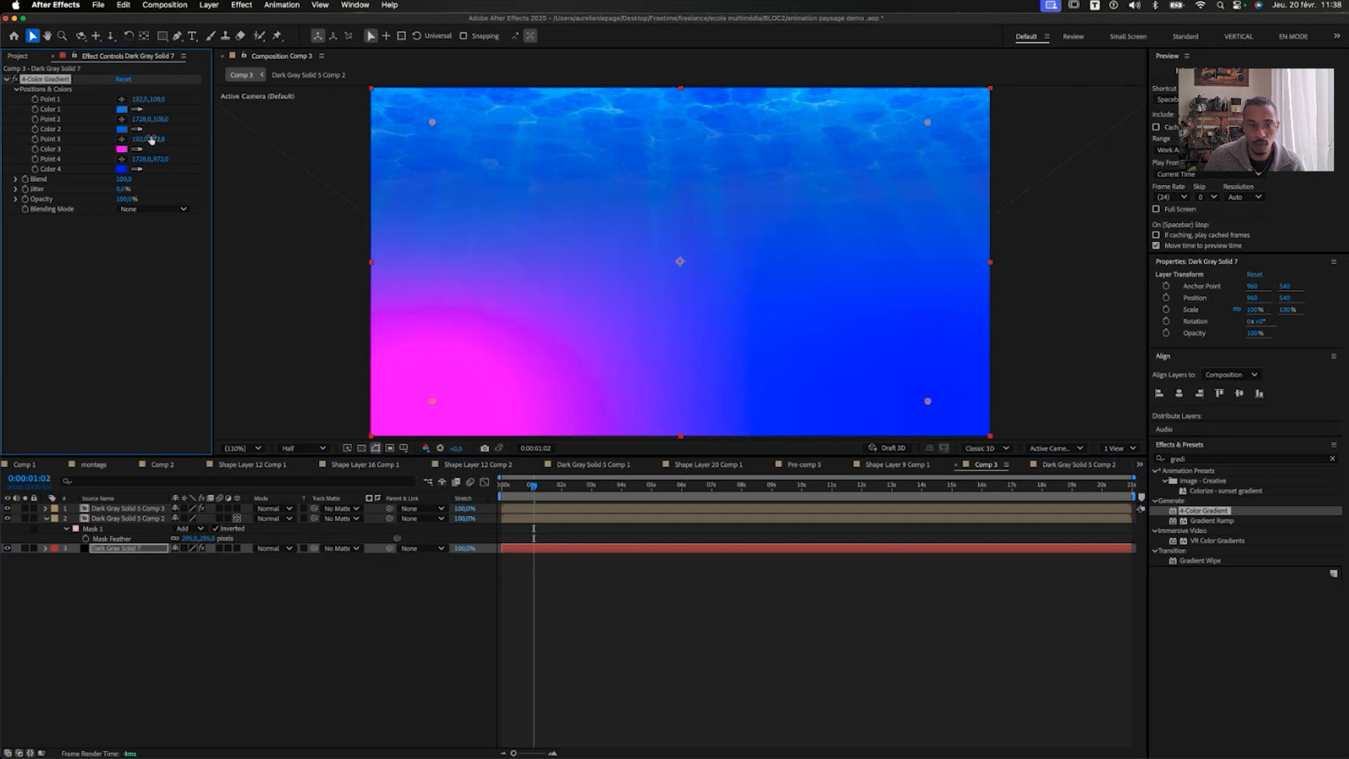
{"action": "left_click", "coordinate": [608, 114]}
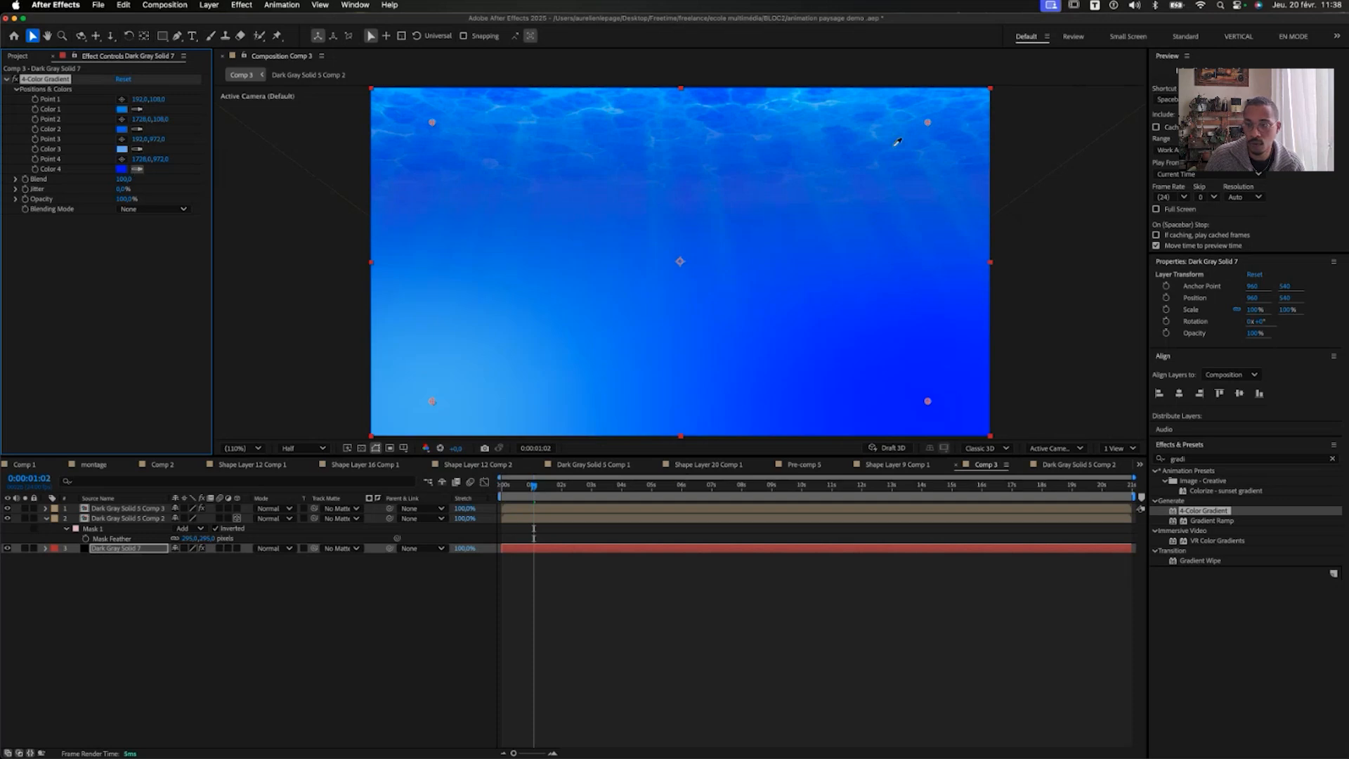
{"action": "left_click", "coordinate": [729, 304]}
Reposition the gradient points, with Points 3 and 4 in the upper part (Y about 267 and 303) and Points 1 and 2 near the bottom edge
{"action": "left_click_drag", "start_coordinate": [430, 409], "coordinate": [535, 180]}
{"action": "left_click_drag", "start_coordinate": [927, 401], "coordinate": [855, 197]}
{"action": "key", "text": "super+z"}
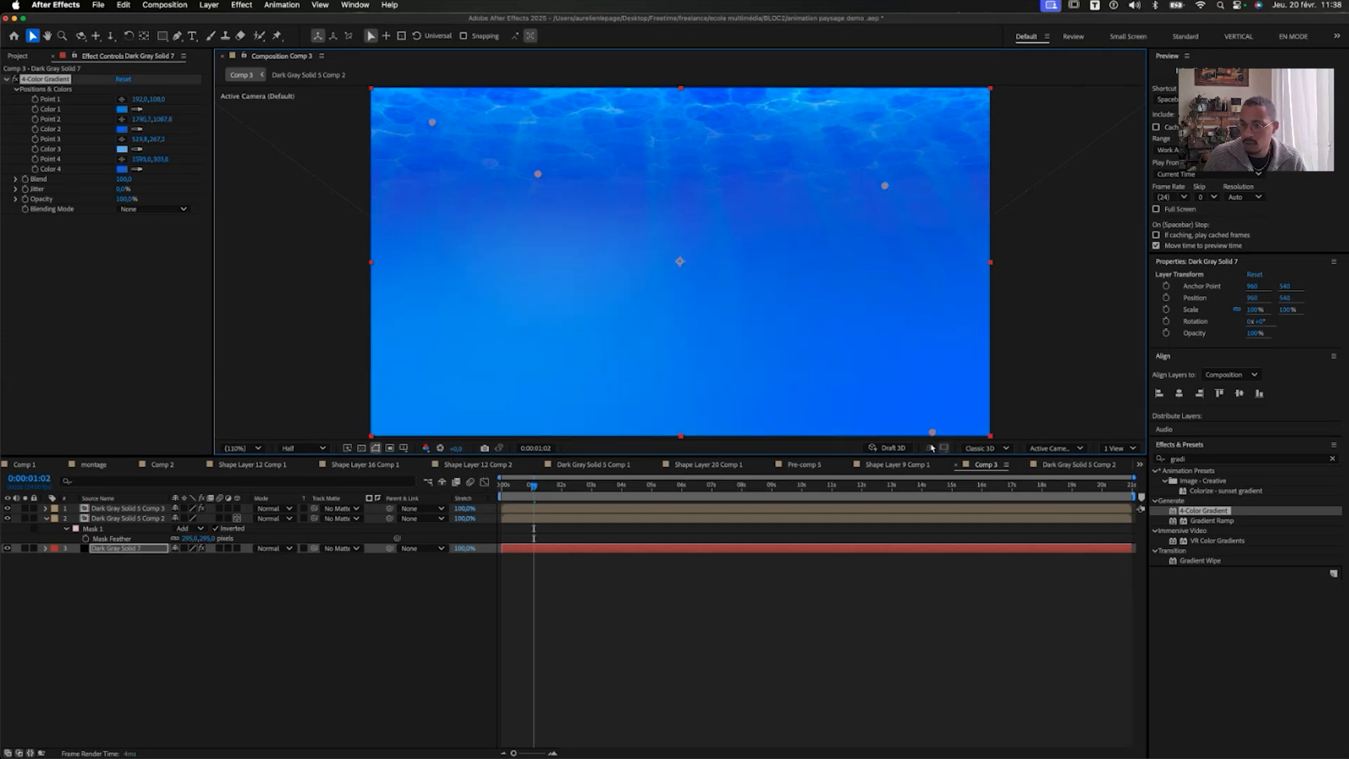
{"action": "left_click_drag", "start_coordinate": [429, 125], "coordinate": [440, 340]}
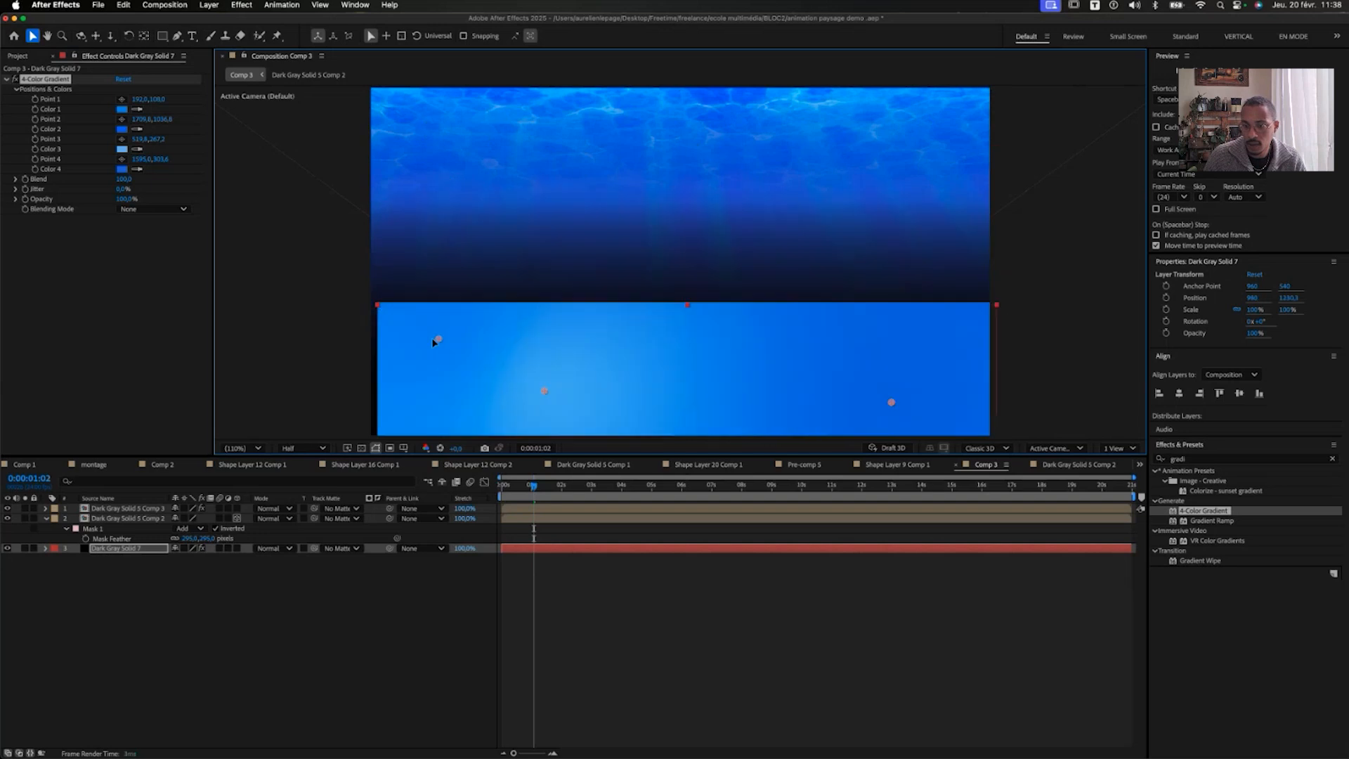
{"action": "key", "text": "super+z"}
{"action": "left_click_drag", "start_coordinate": [436, 124], "coordinate": [438, 424]}
{"action": "left_click", "coordinate": [244, 581]}
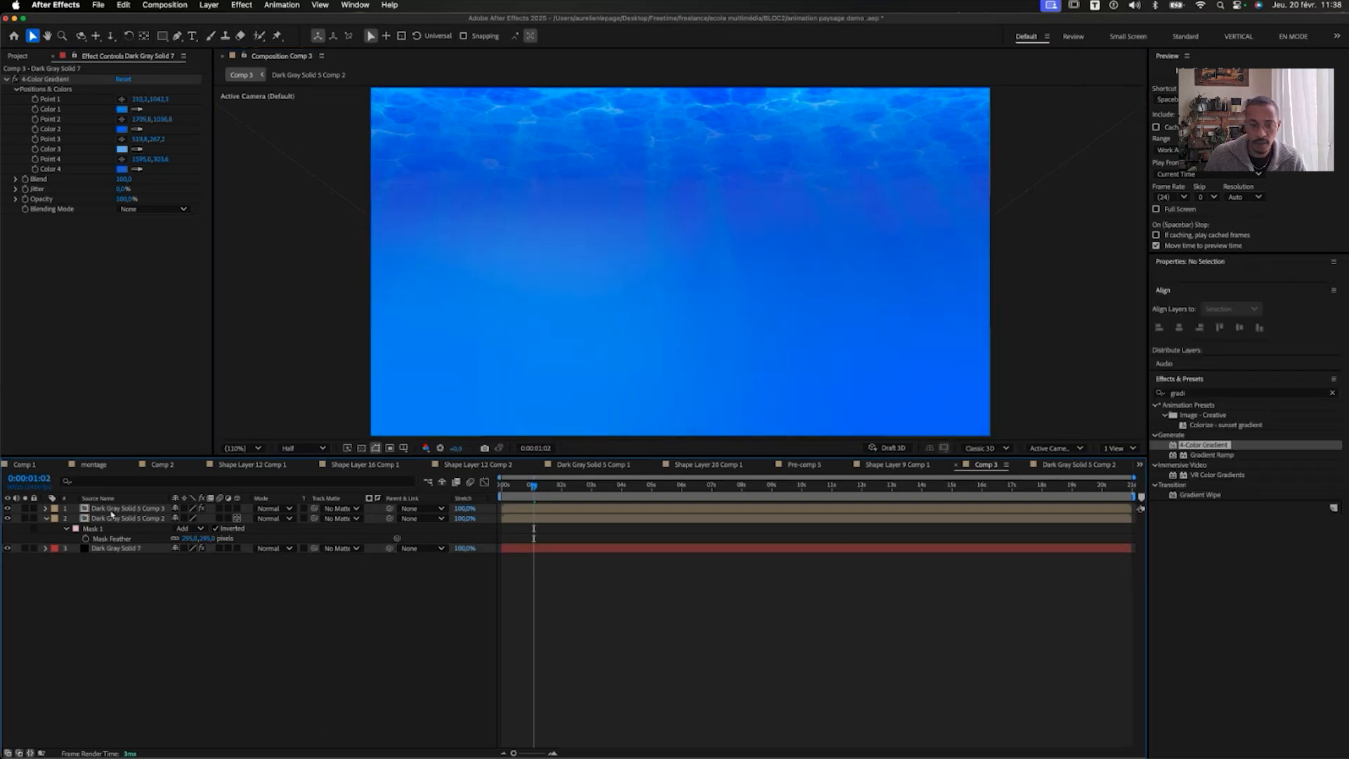
Compare the scene with the Dark Gray Solid 5 Comp 3 layer hidden and shown, and apply the Glow effect to that layer
{"action": "left_click", "coordinate": [111, 511]}
{"action": "left_click", "coordinate": [116, 520]}
{"action": "left_click", "coordinate": [117, 510]}
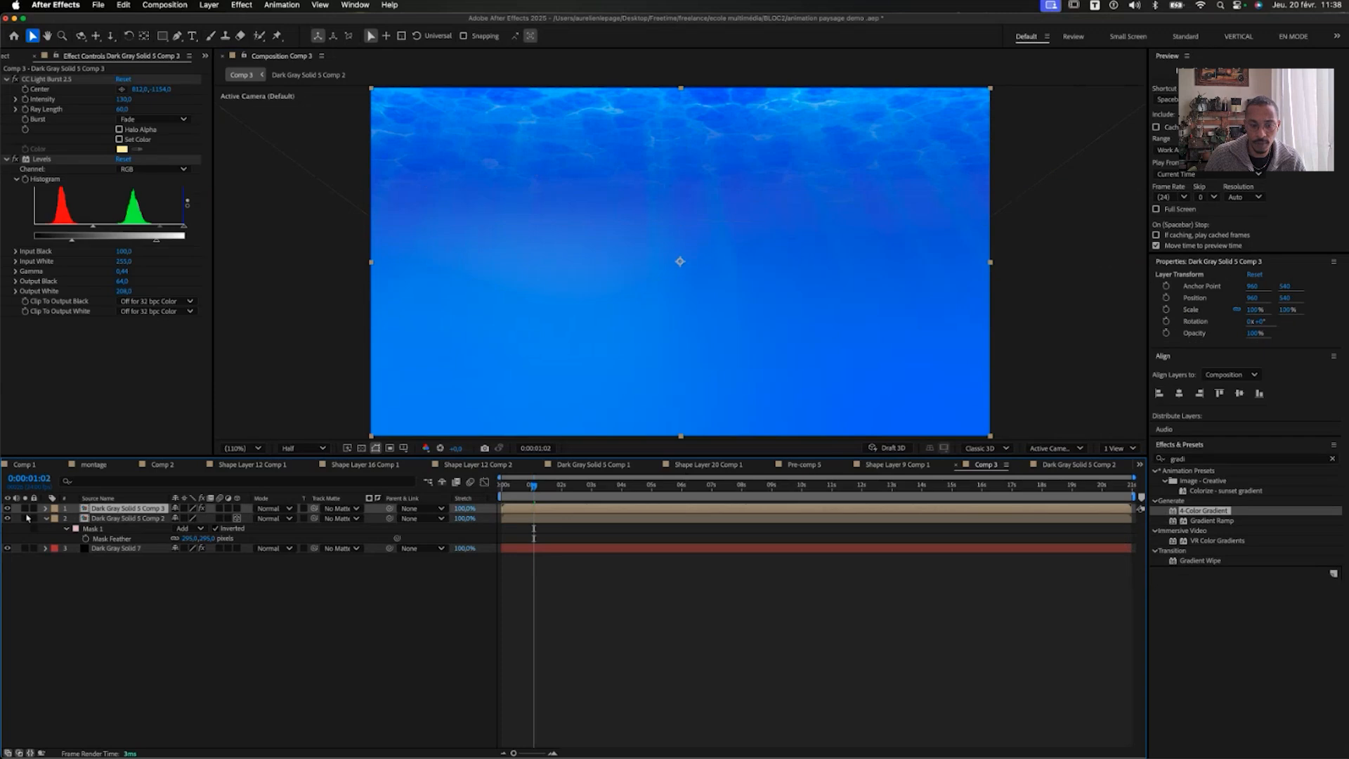
{"action": "left_click", "coordinate": [9, 510]}
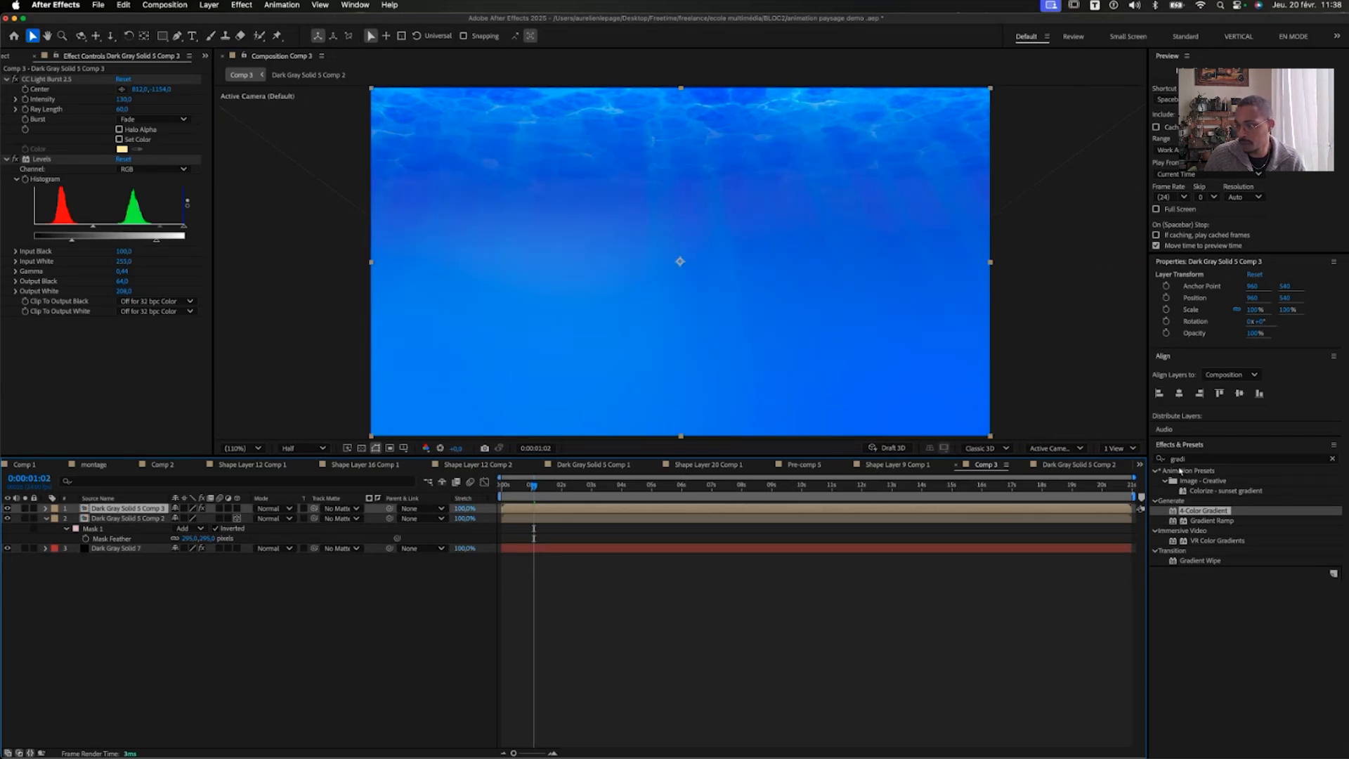
{"action": "left_click_drag", "start_coordinate": [1190, 459], "coordinate": [1001, 431]}
{"action": "type", "text": "gl"}
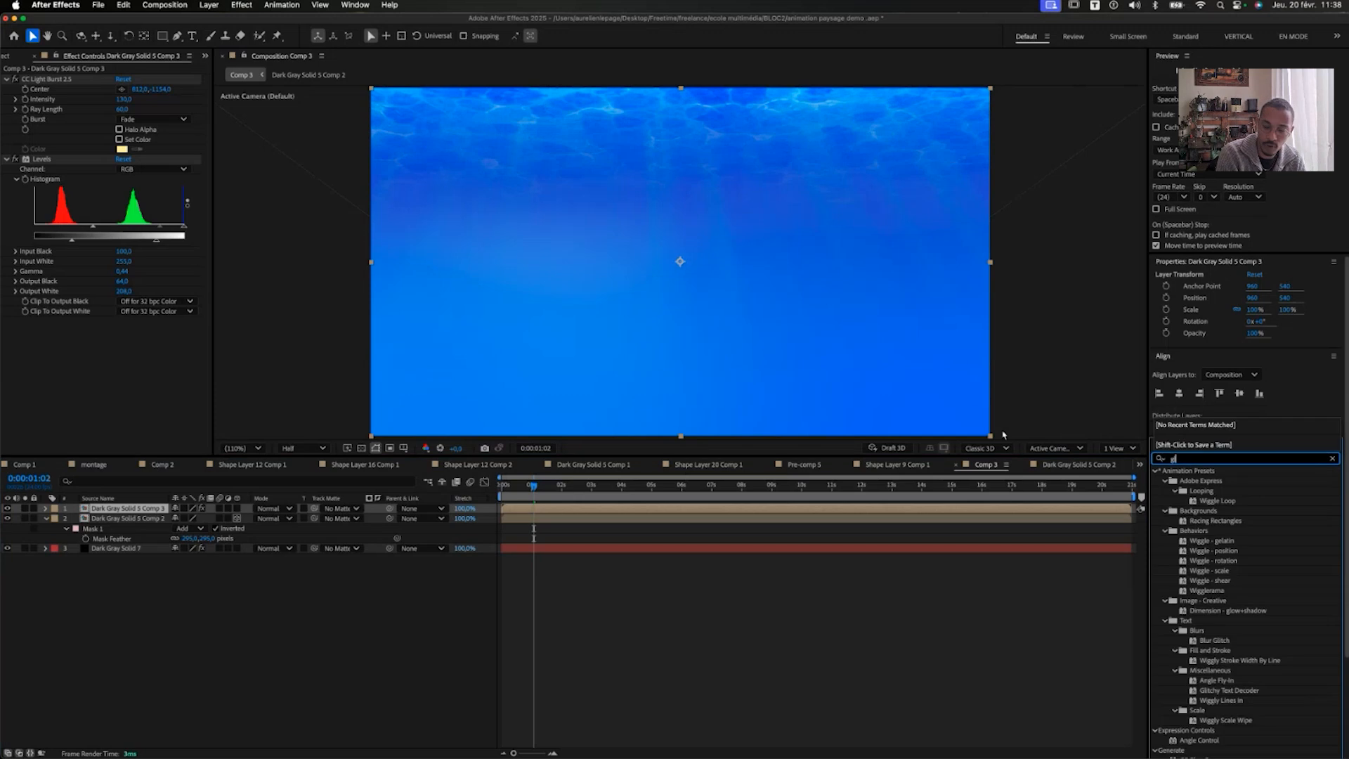
{"action": "type", "text": "ow"}
{"action": "left_click_drag", "start_coordinate": [1198, 530], "coordinate": [391, 266]}
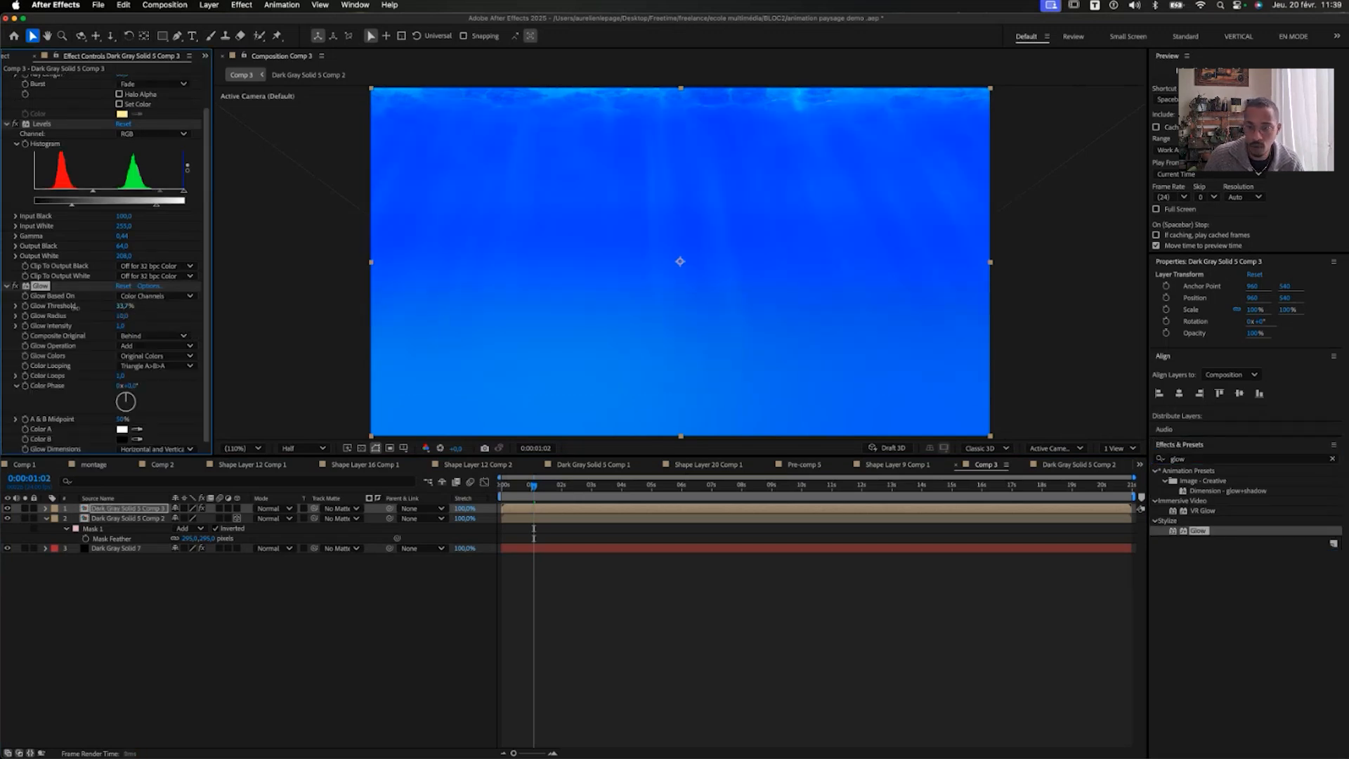
Set the Glow Threshold to about 40%, increase the Glow Radius, and preview the animation
{"action": "mouse_move", "coordinate": [124, 307]}
{"action": "left_mouse_down"}
{"action": "mouse_move", "coordinate": [71, 309]}
{"action": "mouse_move", "coordinate": [113, 307]}
{"action": "left_mouse_up"}
{"action": "left_click", "coordinate": [301, 632]}
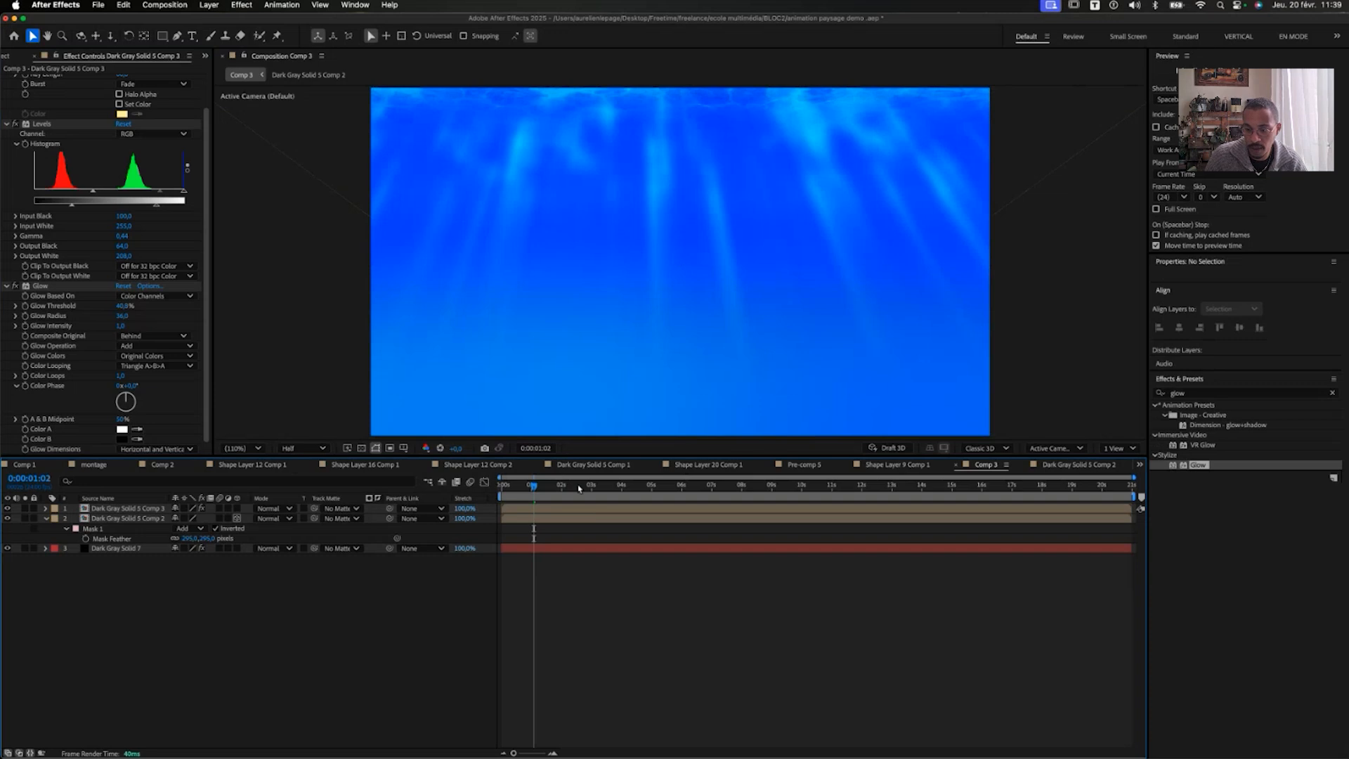
{"action": "key", "text": "space"}
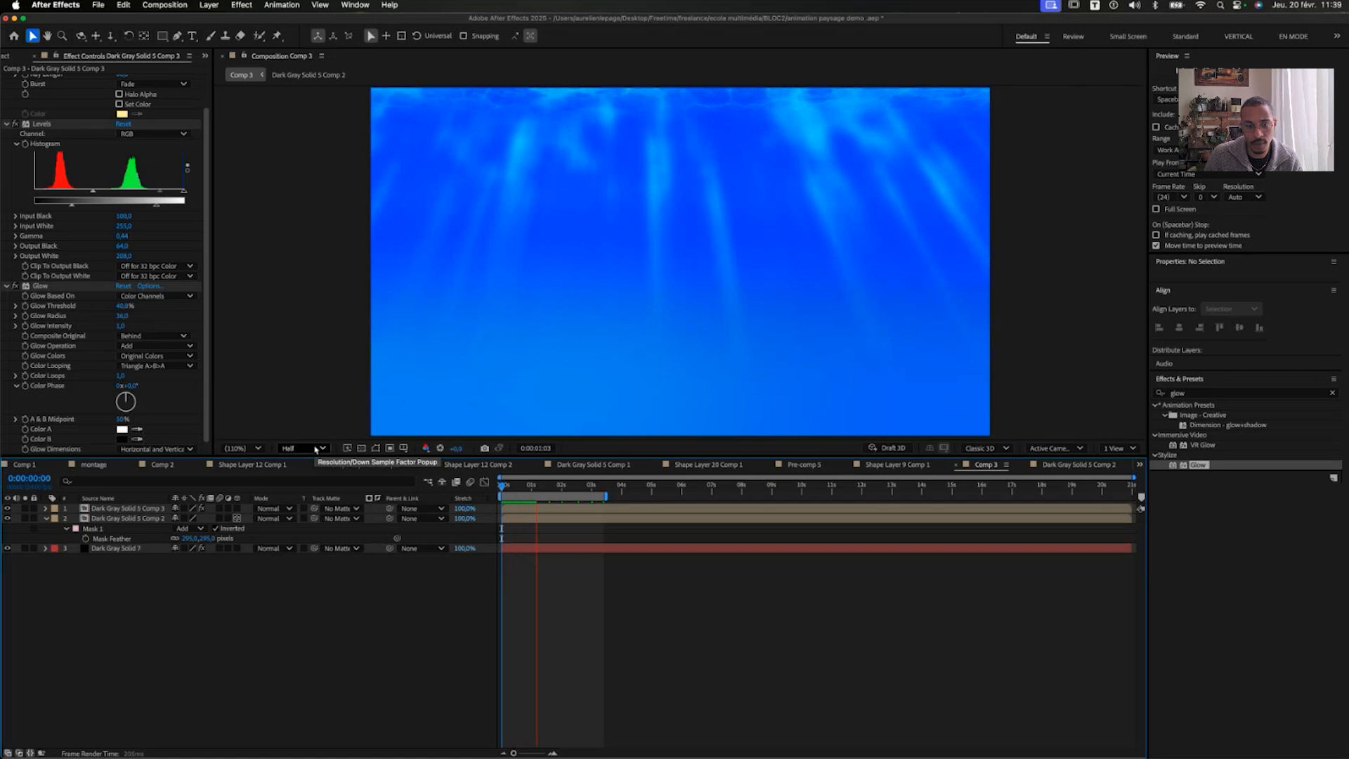
Reduce the Glow Intensity to about 0.3 and the Threshold to about 30%, and undo a trial move of Glow above Levels
{"action": "left_click", "coordinate": [120, 326]}
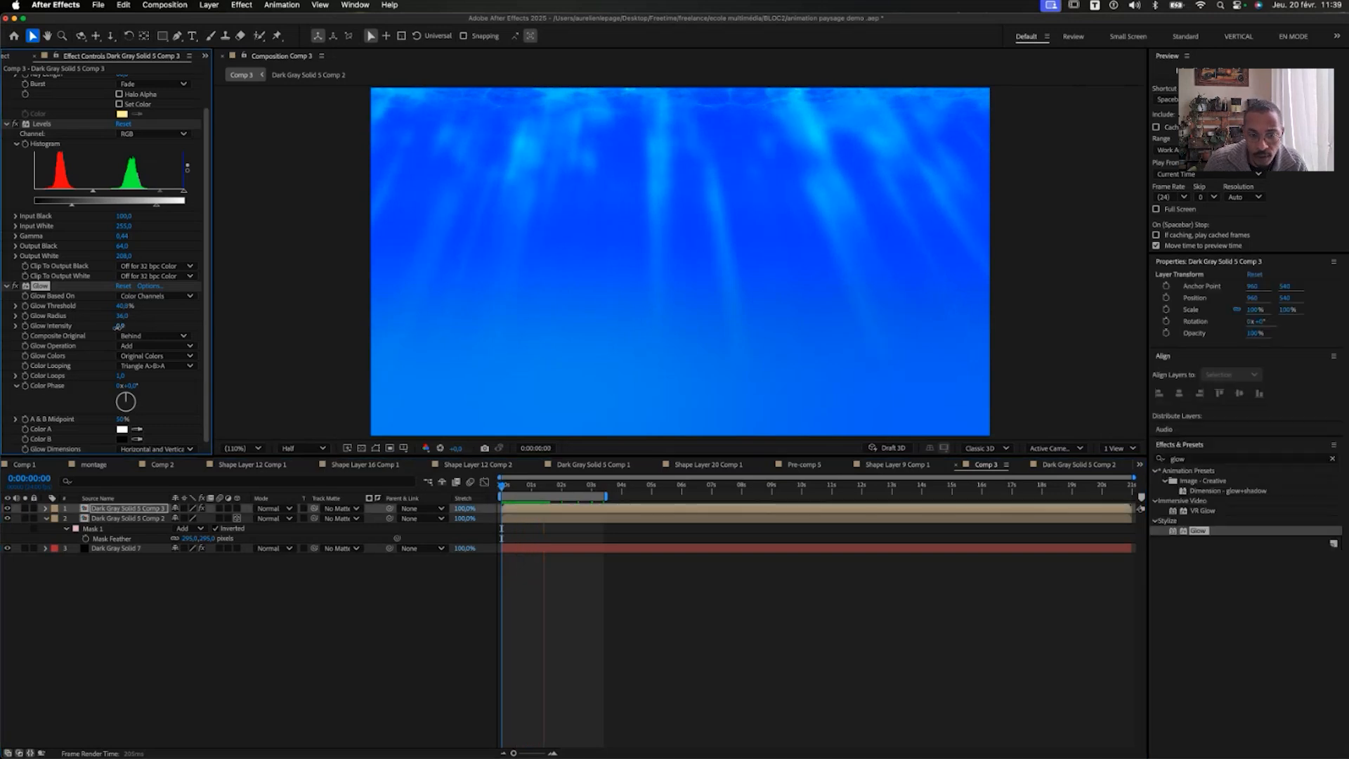
{"action": "left_click_drag", "start_coordinate": [99, 331], "coordinate": [74, 328]}
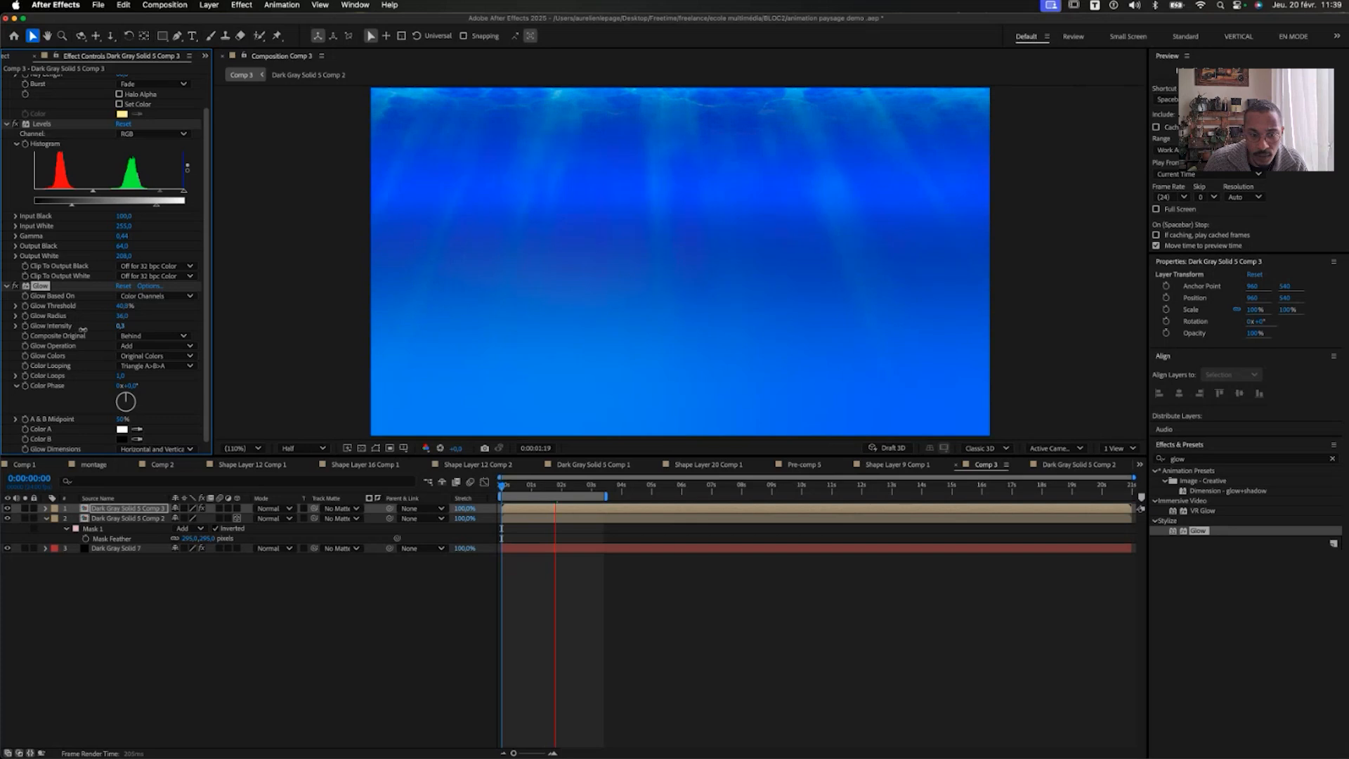
{"action": "left_click_drag", "start_coordinate": [124, 306], "coordinate": [45, 124]}
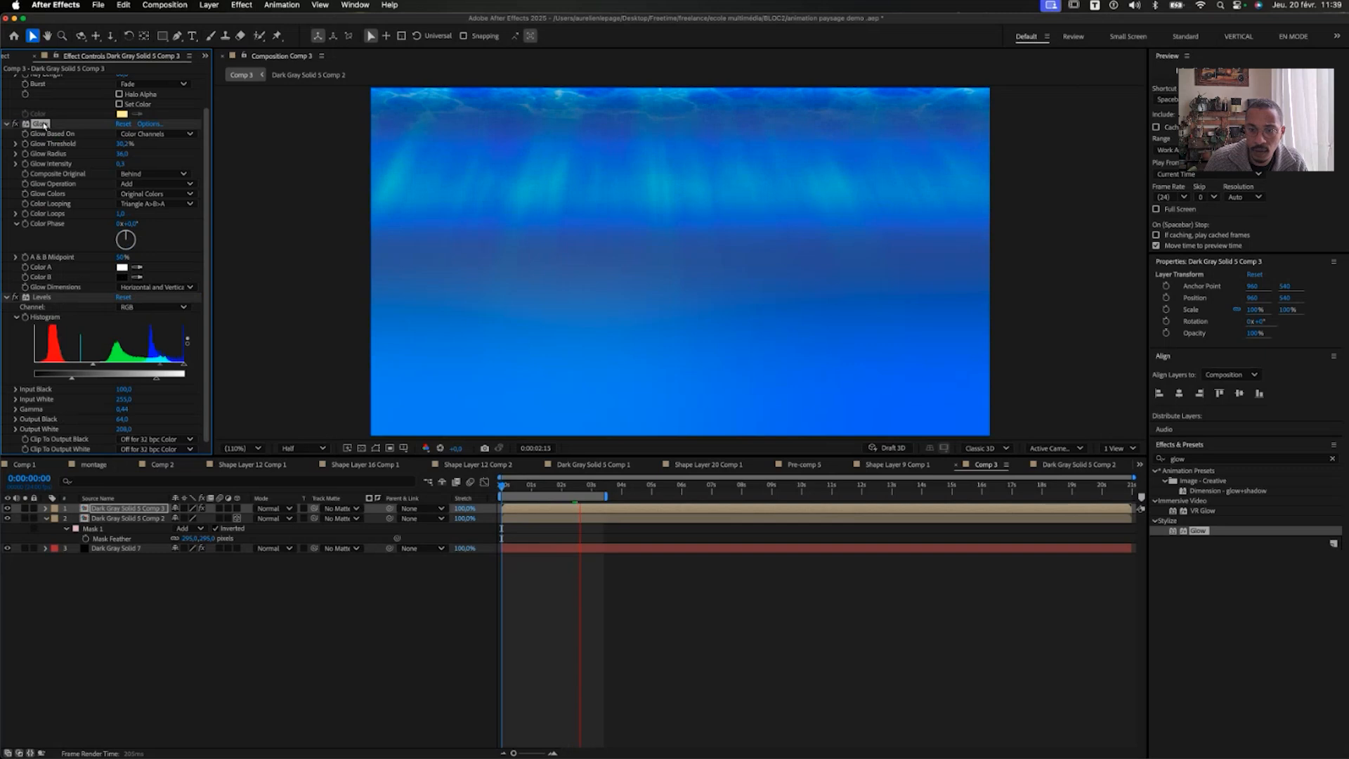
{"action": "key", "text": "super+z"}
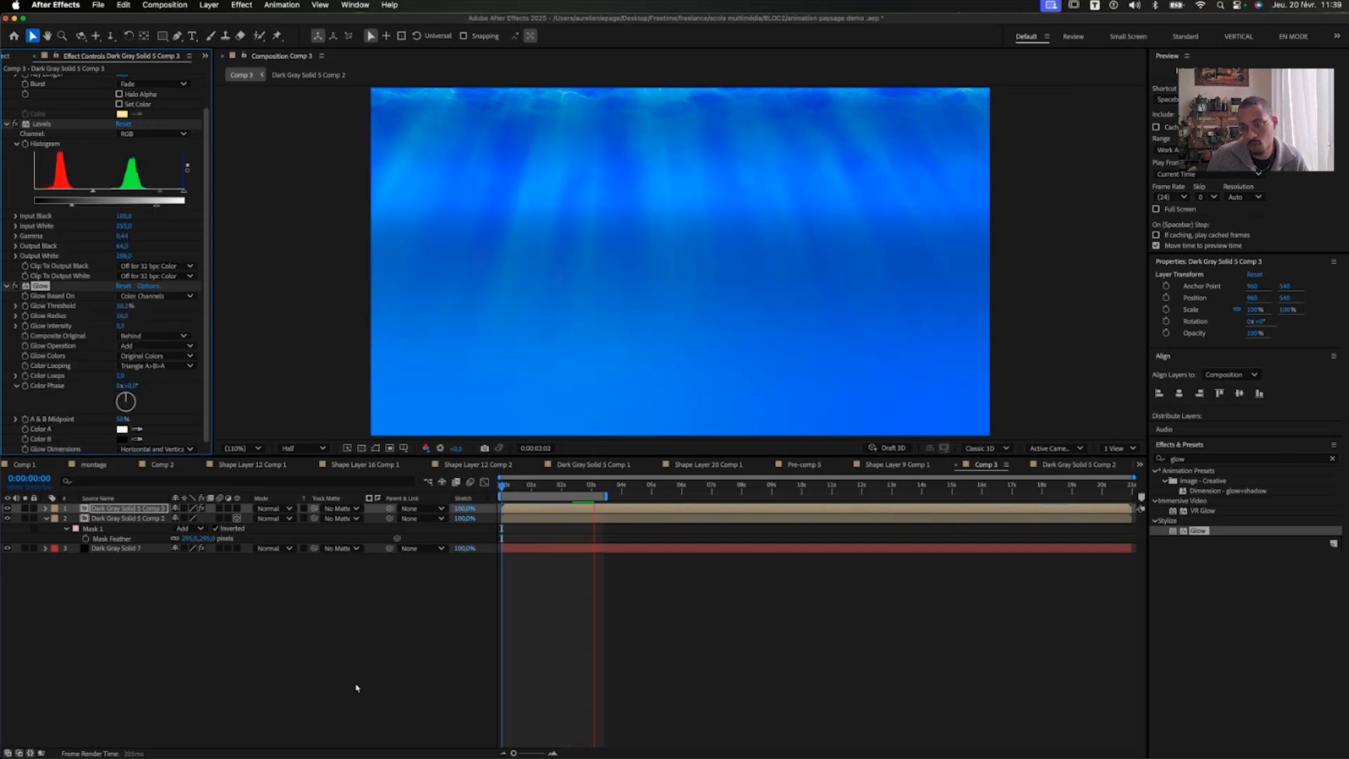
Step through the blending modes of the Dark Gray Solid 5 Comp 3 layer during playback and settle on Overlay
{"action": "left_click", "coordinate": [394, 756]}
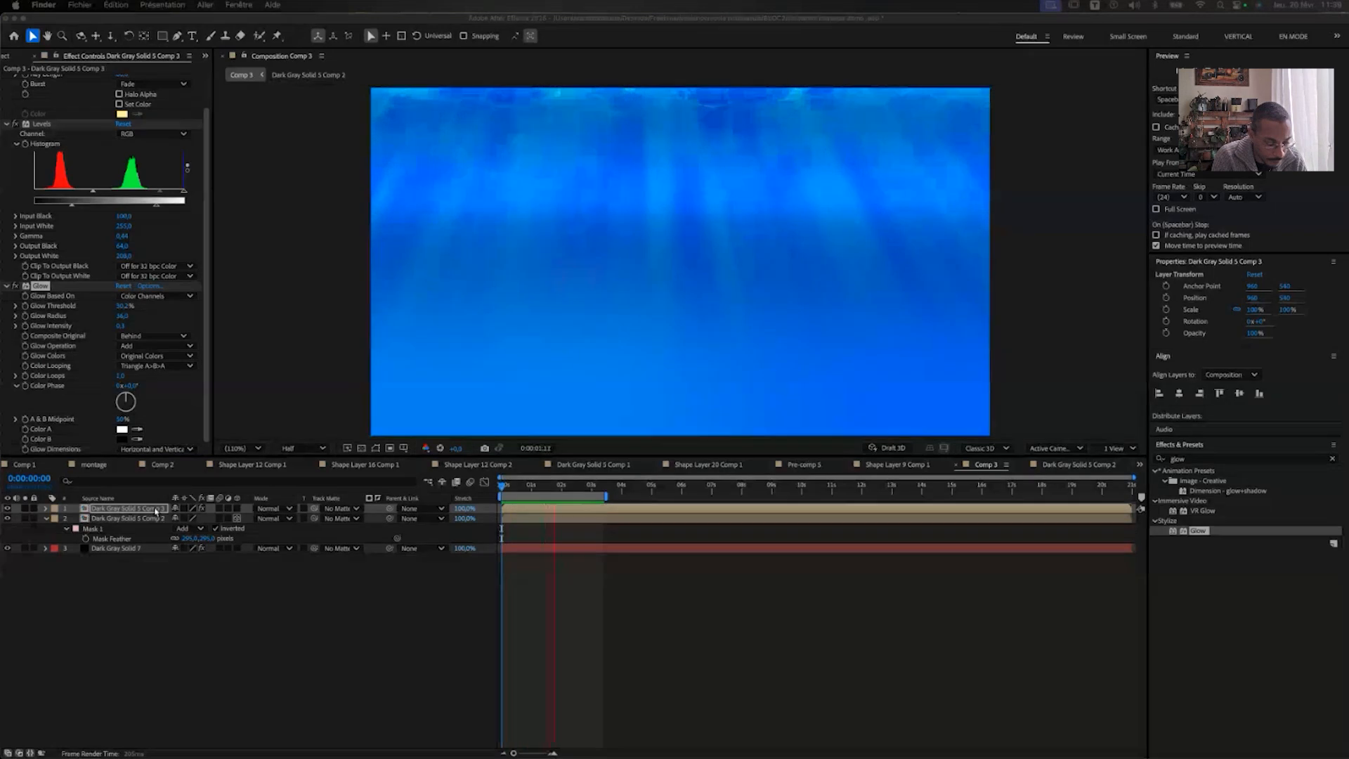
{"action": "left_click", "coordinate": [177, 673]}
{"action": "left_click", "coordinate": [121, 511]}
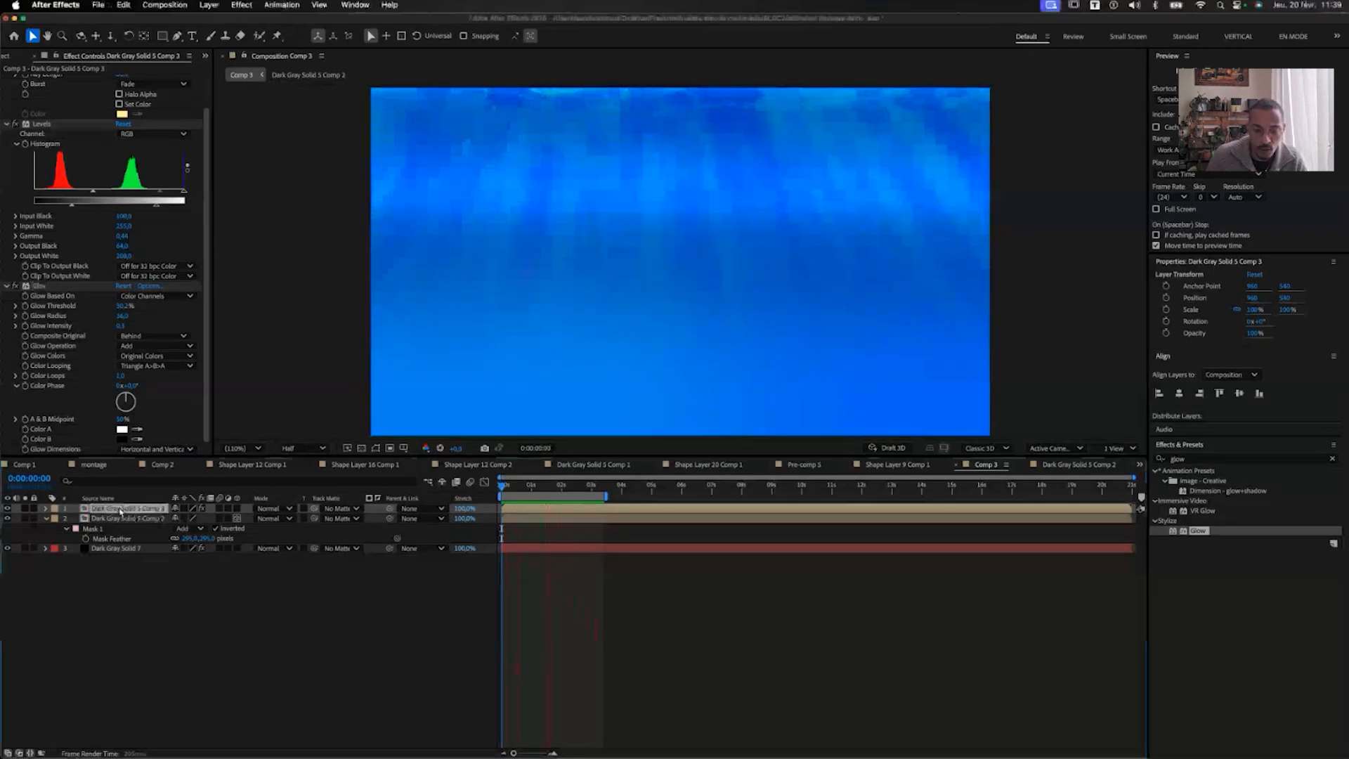
{"action": "key", "text": "shift+equal"}
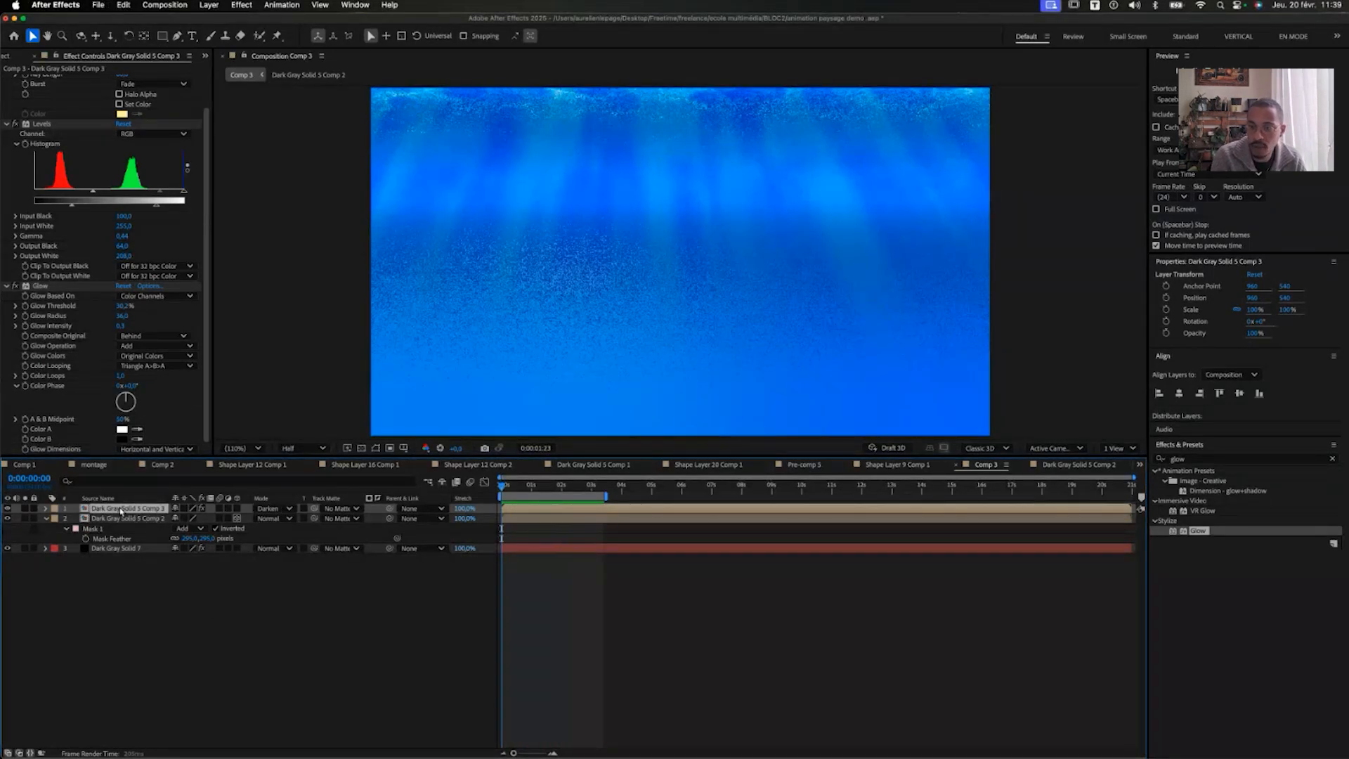
{"action": "key", "text": "shift+equal"}
{"action": "key", "text": "shift+equal"}
{"action": "key", "text": "shift+equal"}
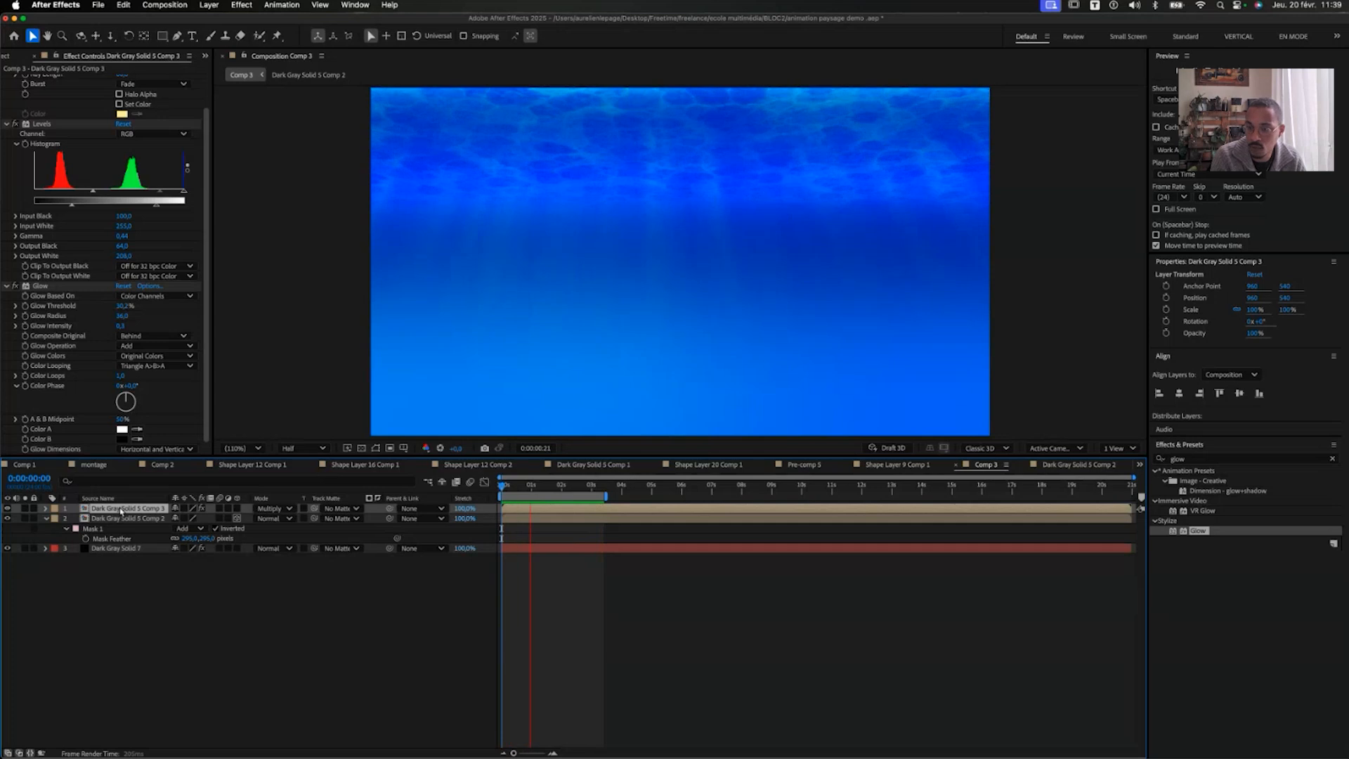
{"action": "key", "text": "shift+equal"}
{"action": "key", "text": "shift+equal"}
{"action": "key", "text": "shift+equal"}
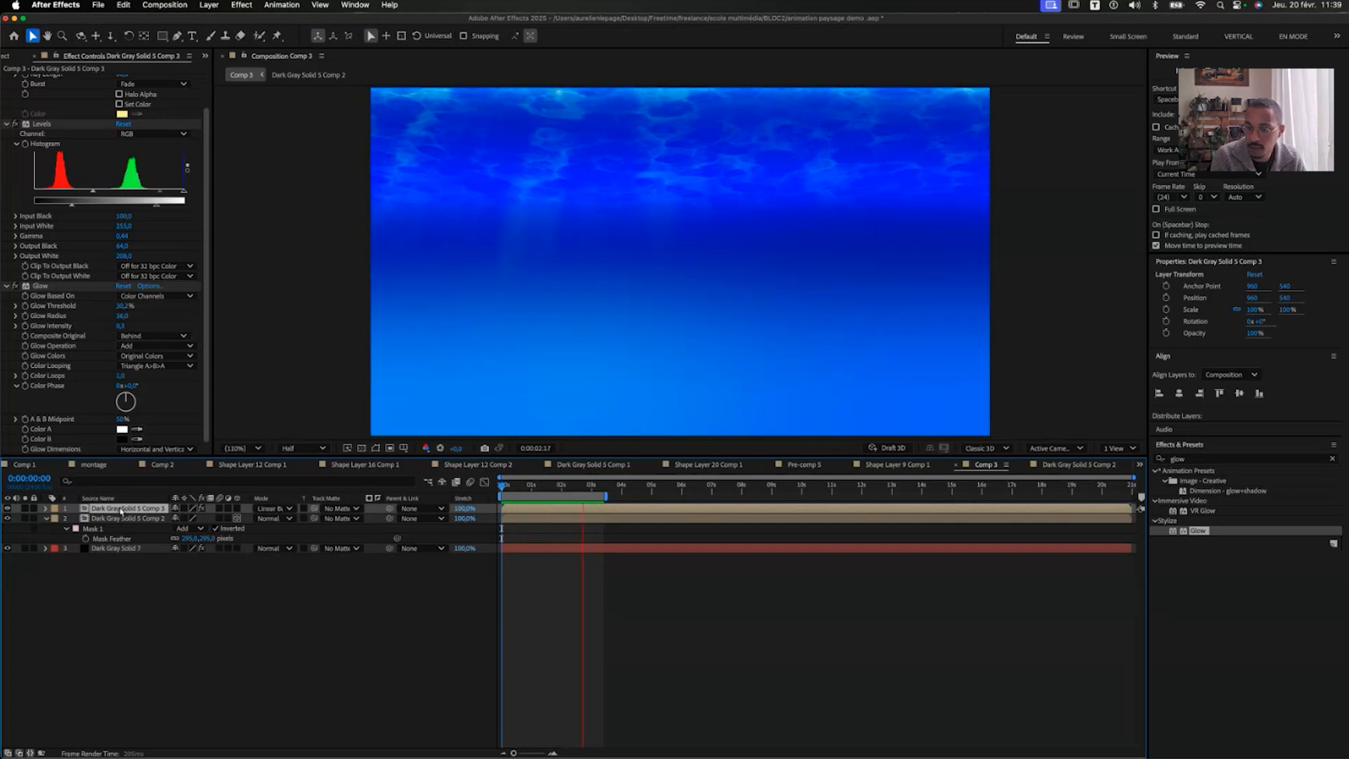
{"action": "key", "text": "shift+equal"}
{"action": "key", "text": "shift+equal"}
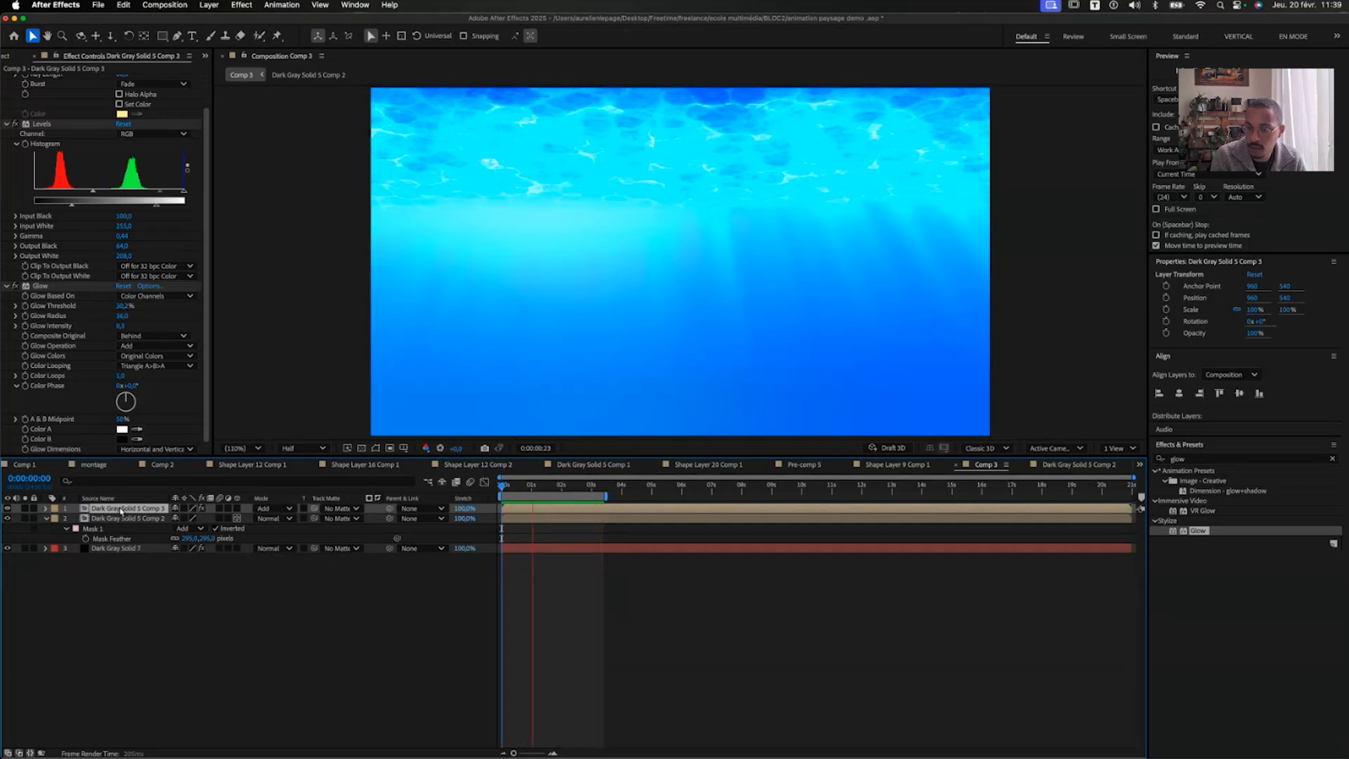
{"action": "key", "text": "shift+equal"}
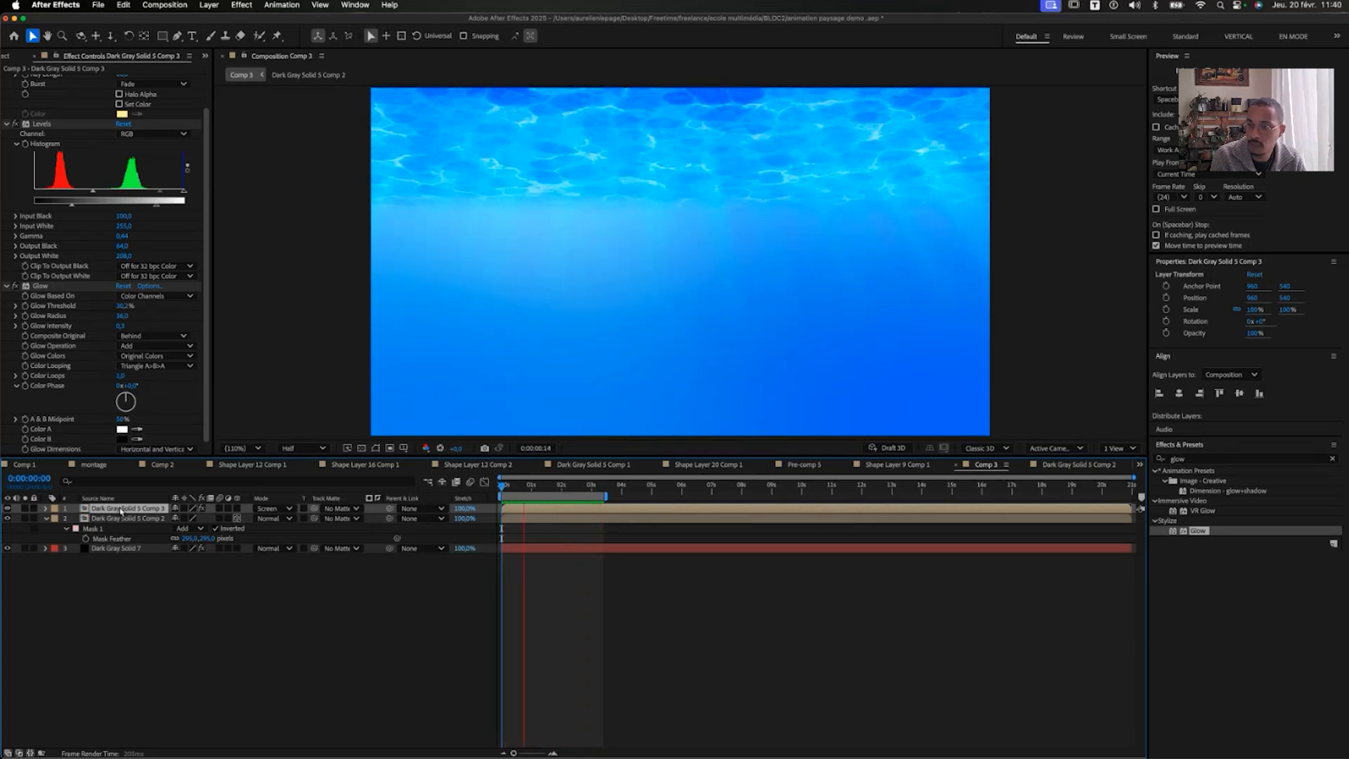
{"action": "key", "text": "shift+equal"}
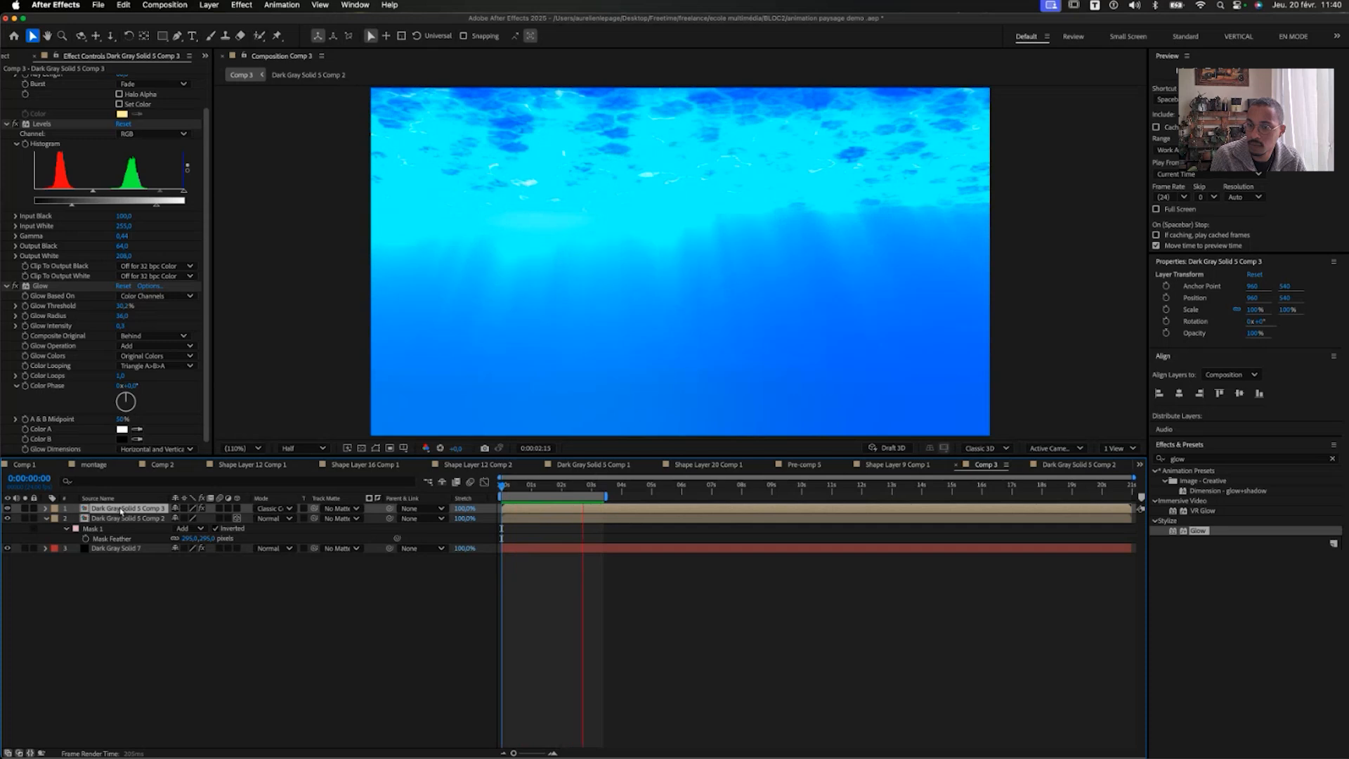
{"action": "key", "text": "shift+equal"}
{"action": "key", "text": "shift+equal"}
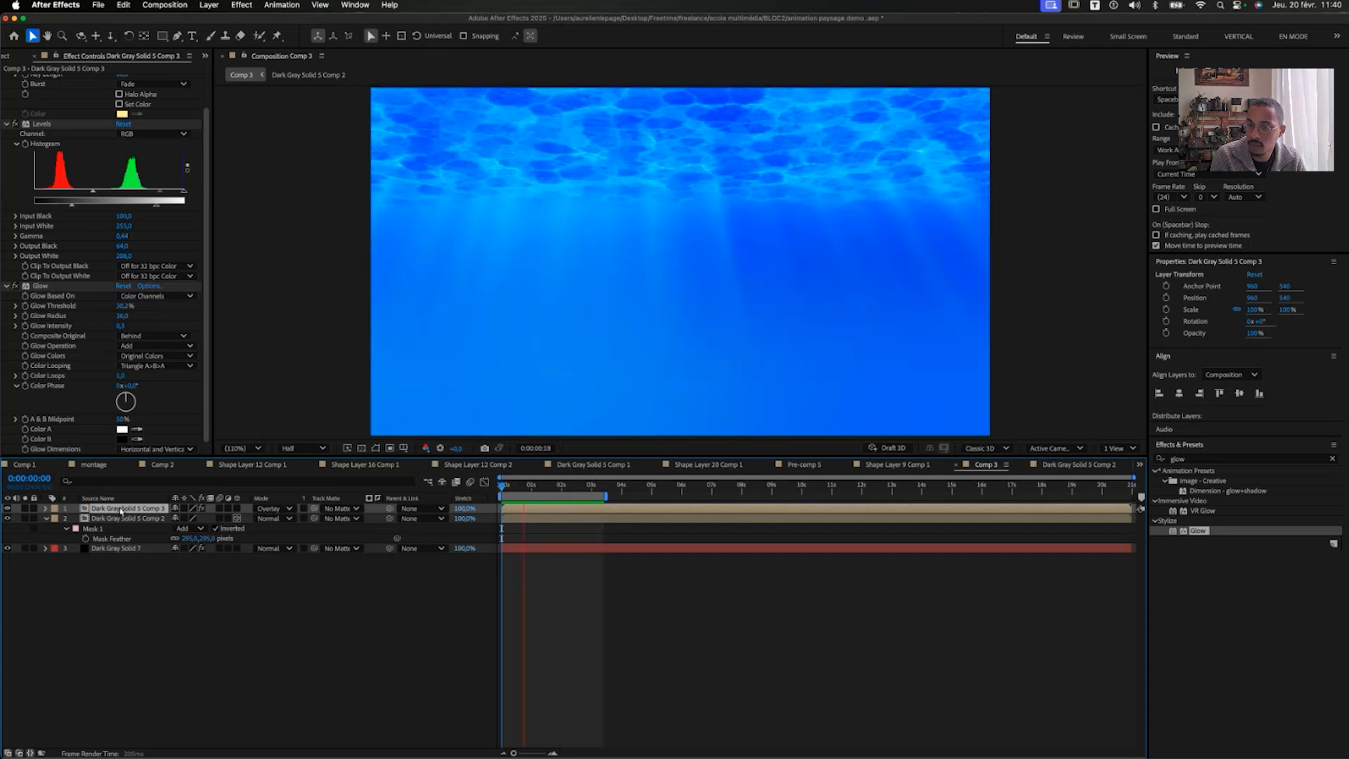
{"action": "key", "text": "shift+minus"}
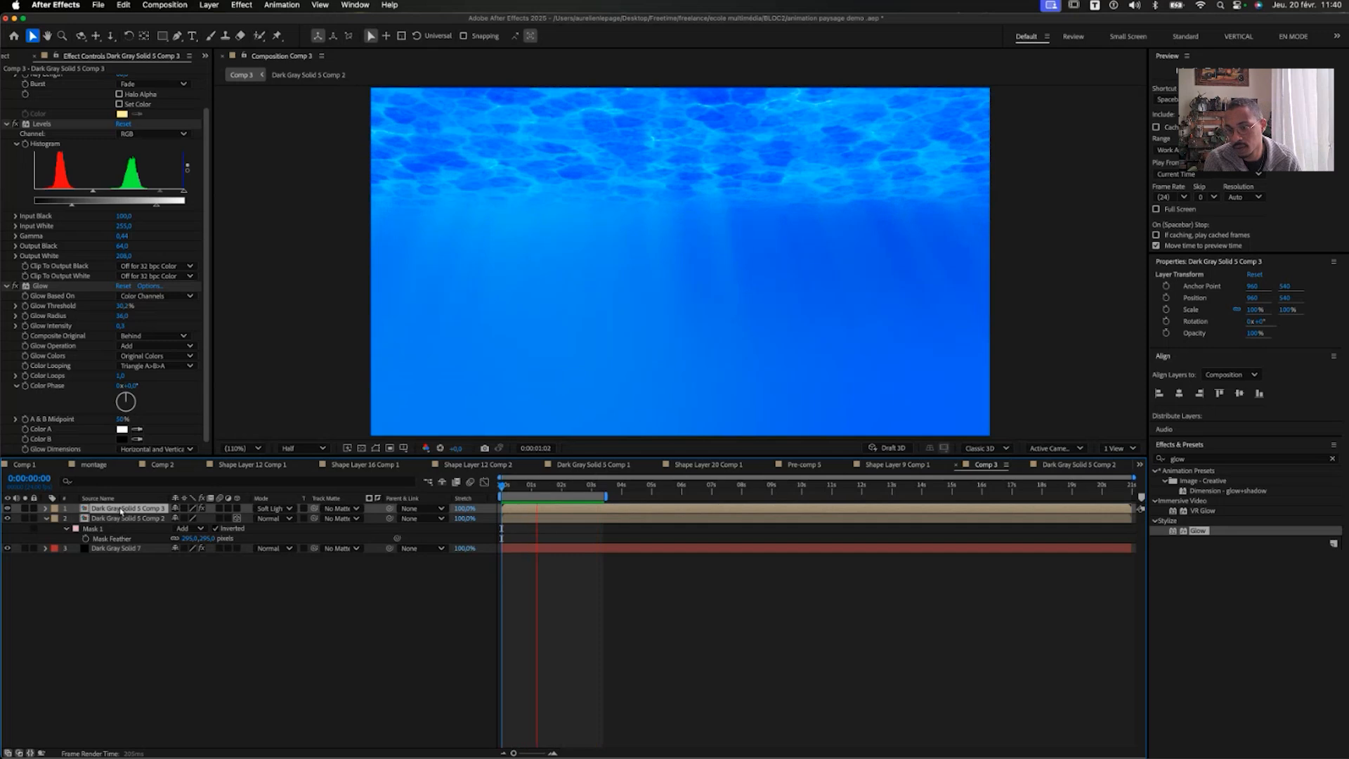
{"action": "left_click", "coordinate": [352, 600]}
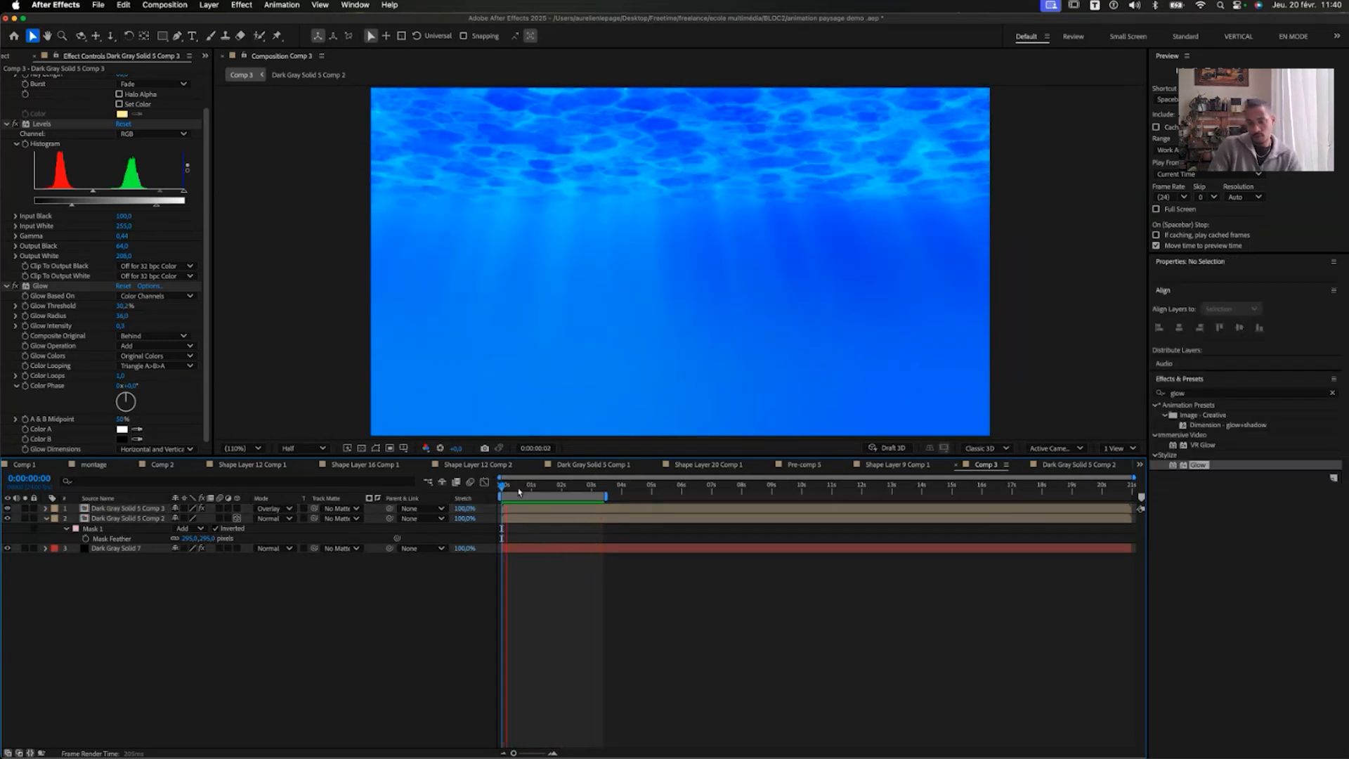
Stop the playback and add a new full-frame Dark Gray solid above the other layers in Comp 3
{"action": "left_click", "coordinate": [530, 491]}
{"action": "key", "text": "space"}
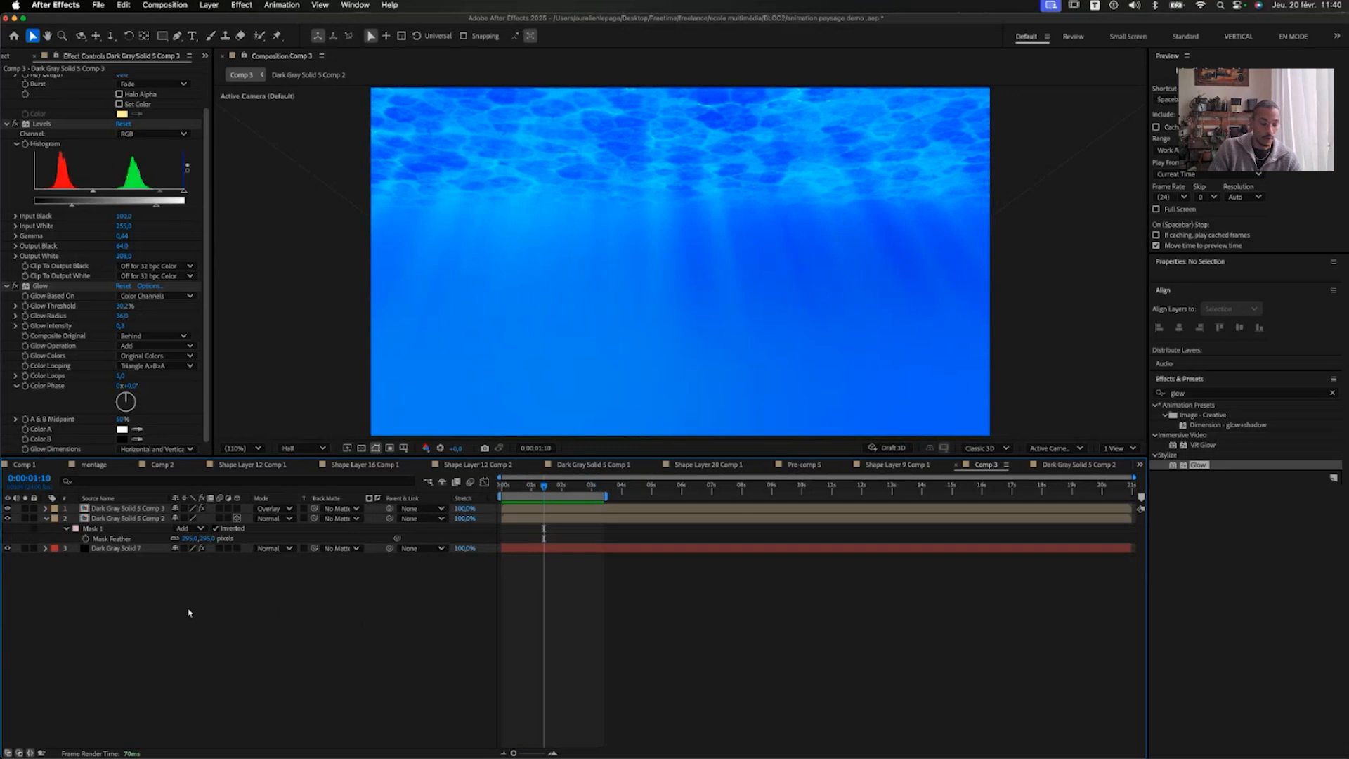
{"action": "key", "text": "super+y"}
{"action": "left_click", "coordinate": [794, 505]}
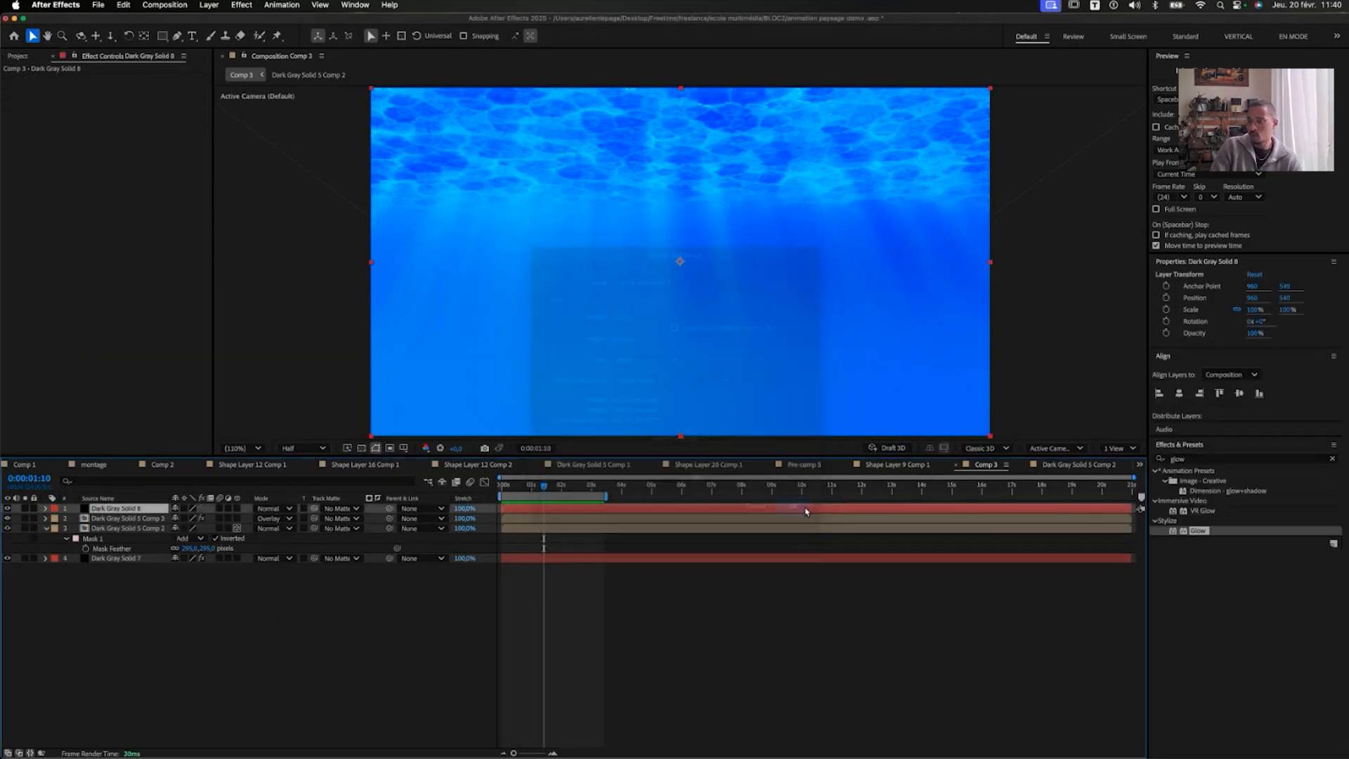
Search the effects for snowfall and apply CC Snowfall to the new Dark Gray Solid 8 layer
{"action": "key", "text": "super+7"}
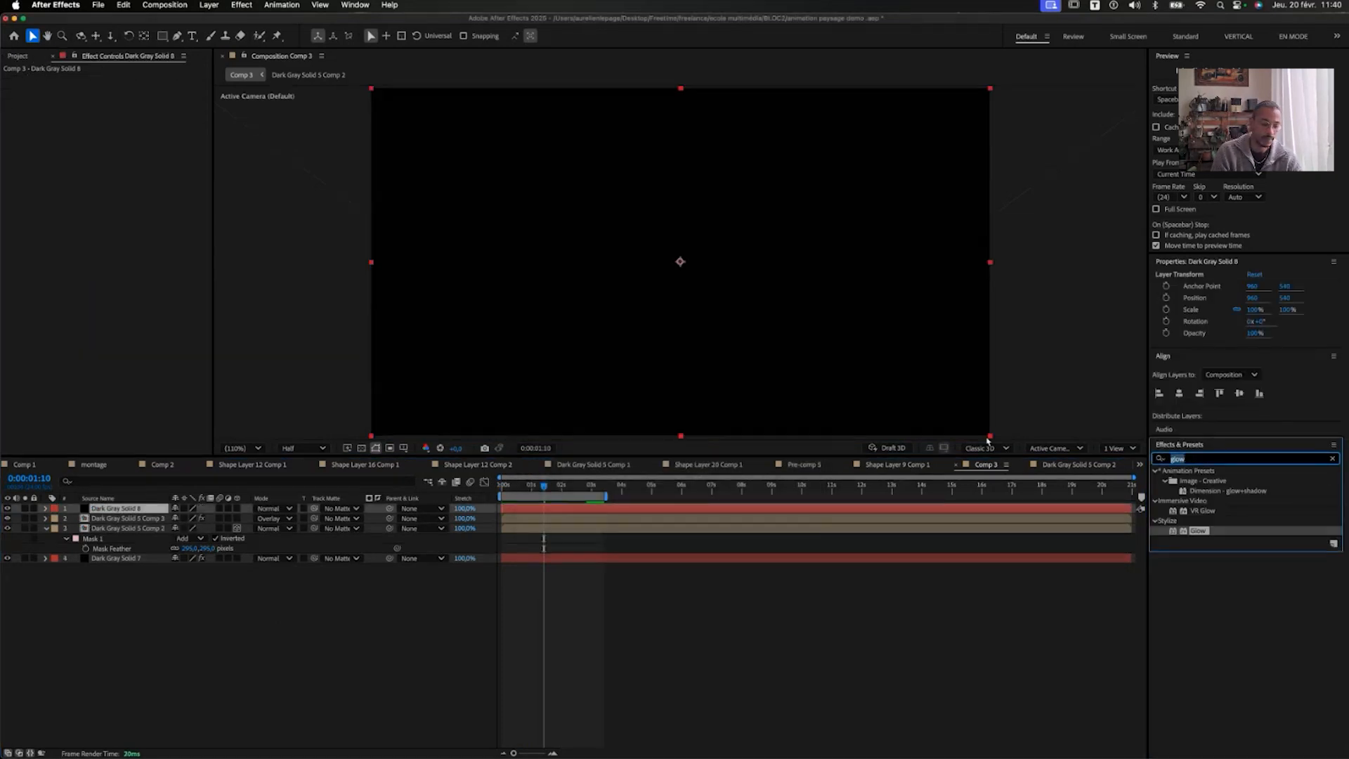
{"action": "type", "text": "snow fa"}
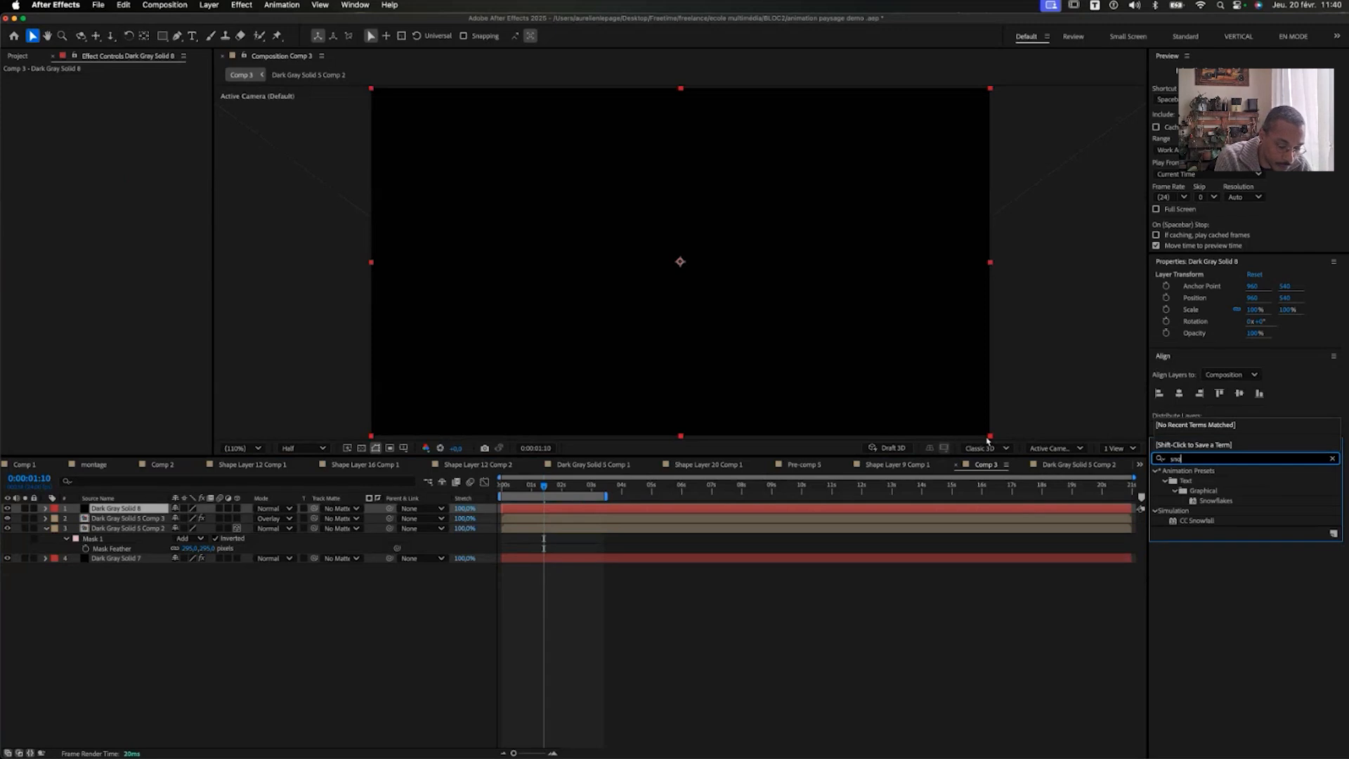
{"action": "key", "text": "BackSpace"}
{"action": "key", "text": "BackSpace"}
{"action": "key", "text": "BackSpace"}
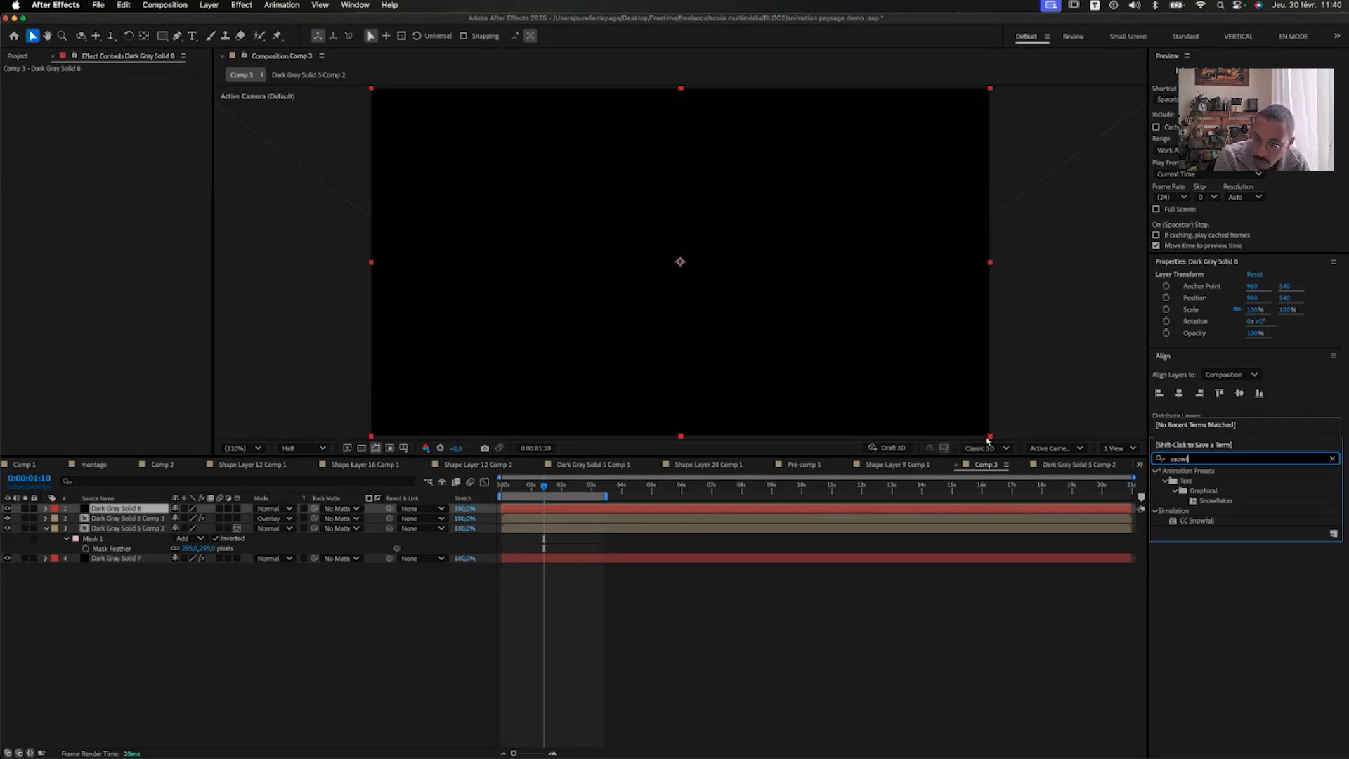
{"action": "type", "text": "fall"}
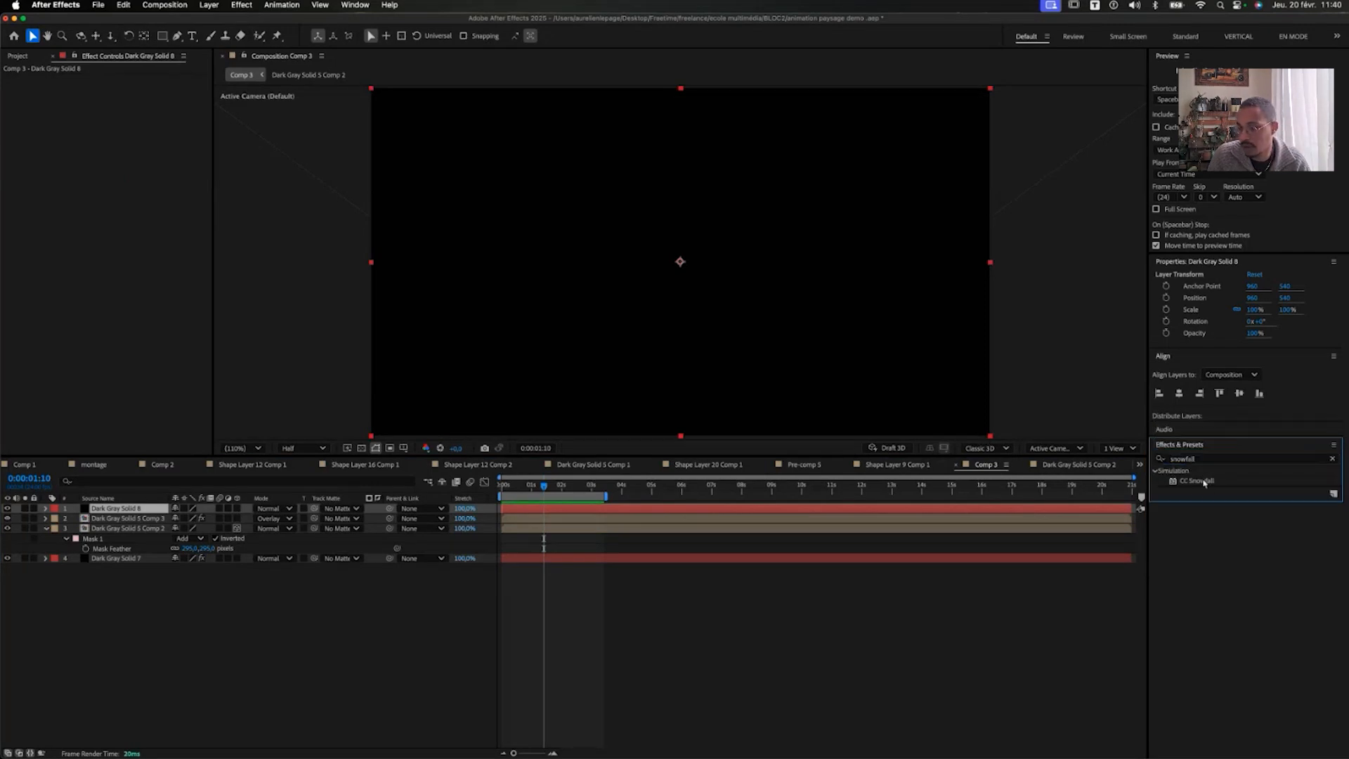
{"action": "double_click", "coordinate": [1197, 481]}
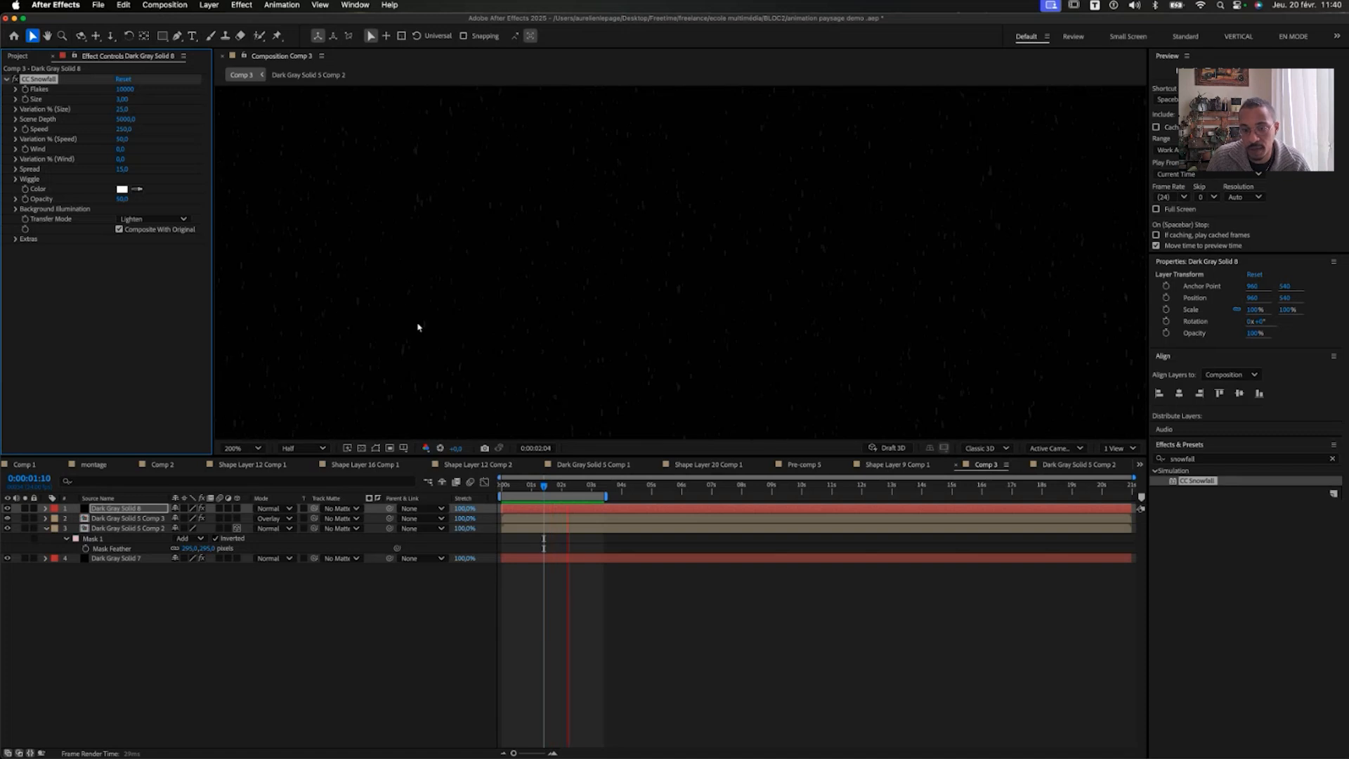
Set the CC Snowfall Opacity to 100 and the number of Flakes to 5000, previewing the falling particles
{"action": "key", "text": "space"}
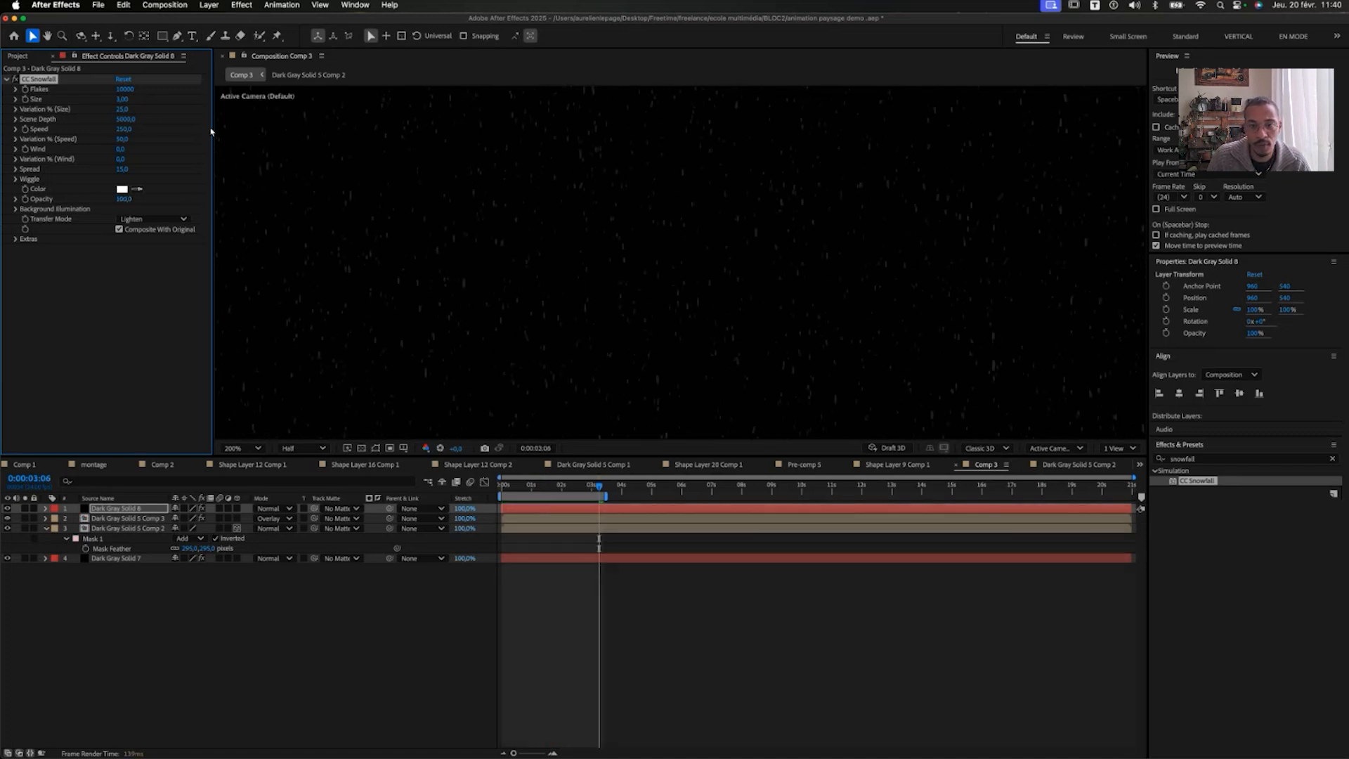
{"action": "key", "text": "space"}
{"action": "scroll", "coordinate": [585, 234], "scroll_direction": "down", "scroll_amount": 2}
{"action": "key", "text": "space"}
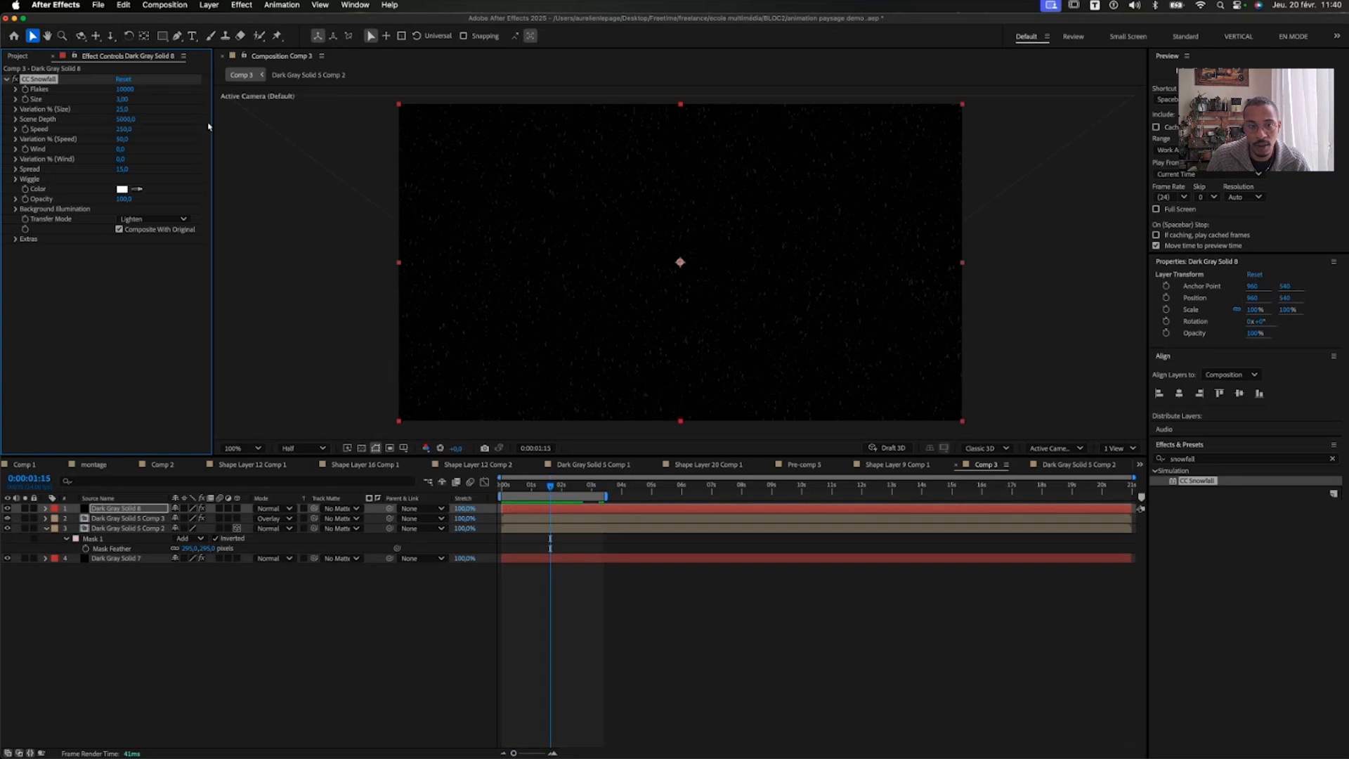
{"action": "left_click", "coordinate": [129, 90]}
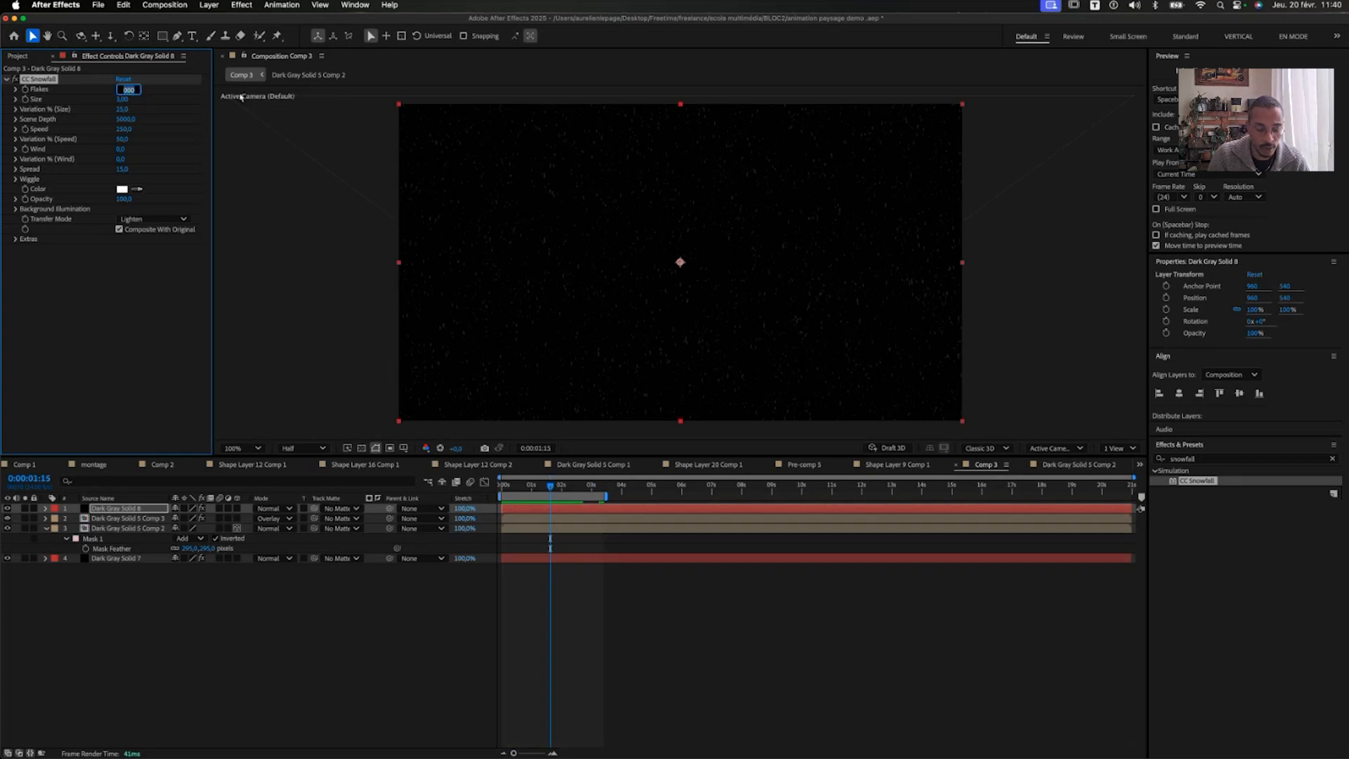
{"action": "type", "text": "5000"}
{"action": "left_click", "coordinate": [135, 299]}
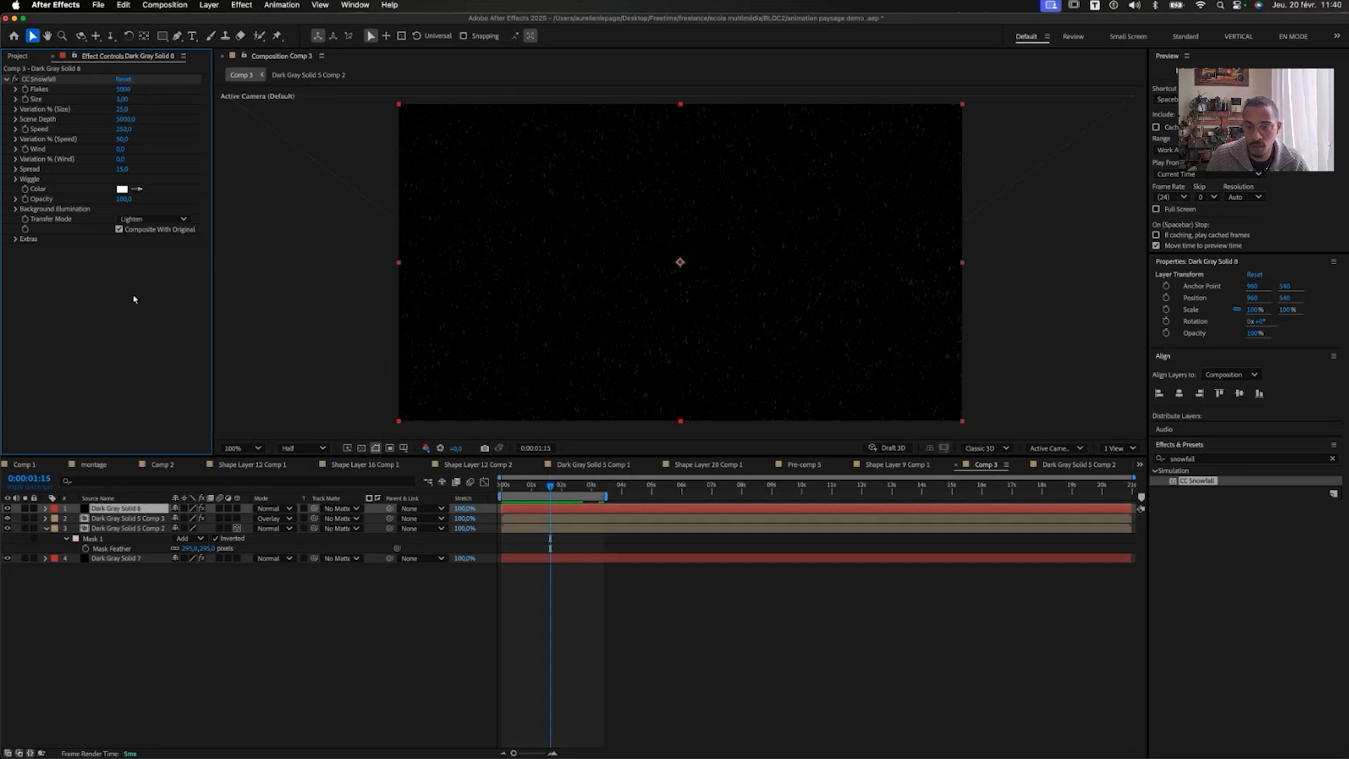
{"action": "key", "text": "space"}
{"action": "key", "text": "space"}
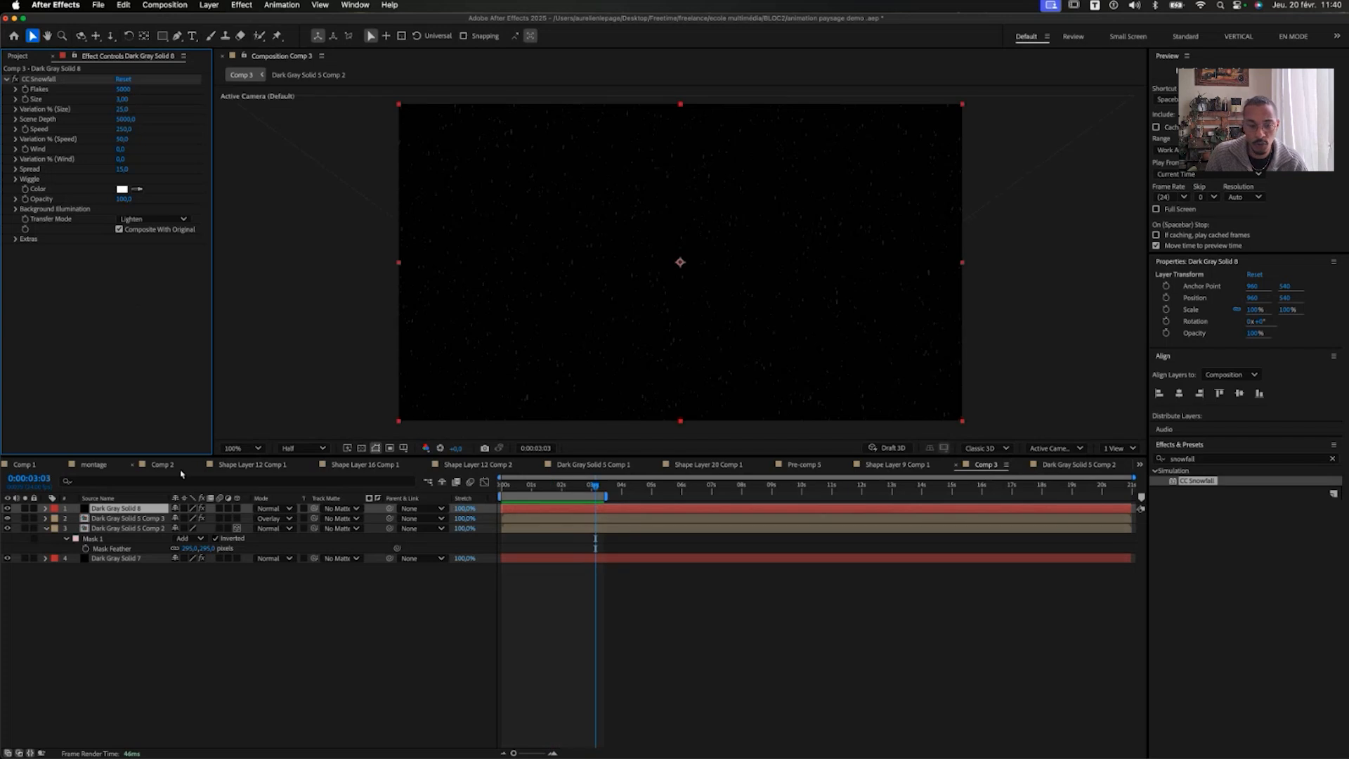
Pre-compose the Dark Gray Solid 8 layer as Dark Gray Solid 8 Comp 1, moving all attributes into the new composition
{"action": "right_click", "coordinate": [139, 511]}
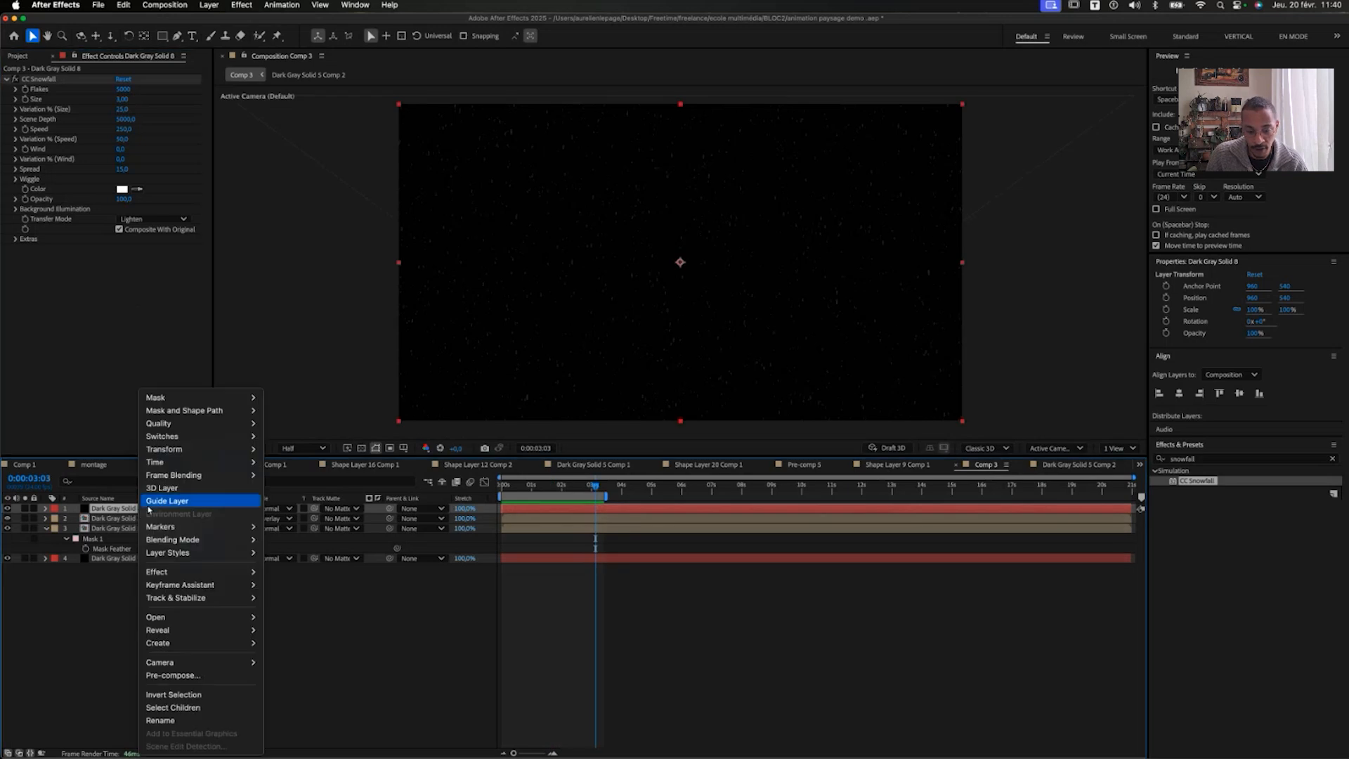
{"action": "left_click", "coordinate": [175, 676]}
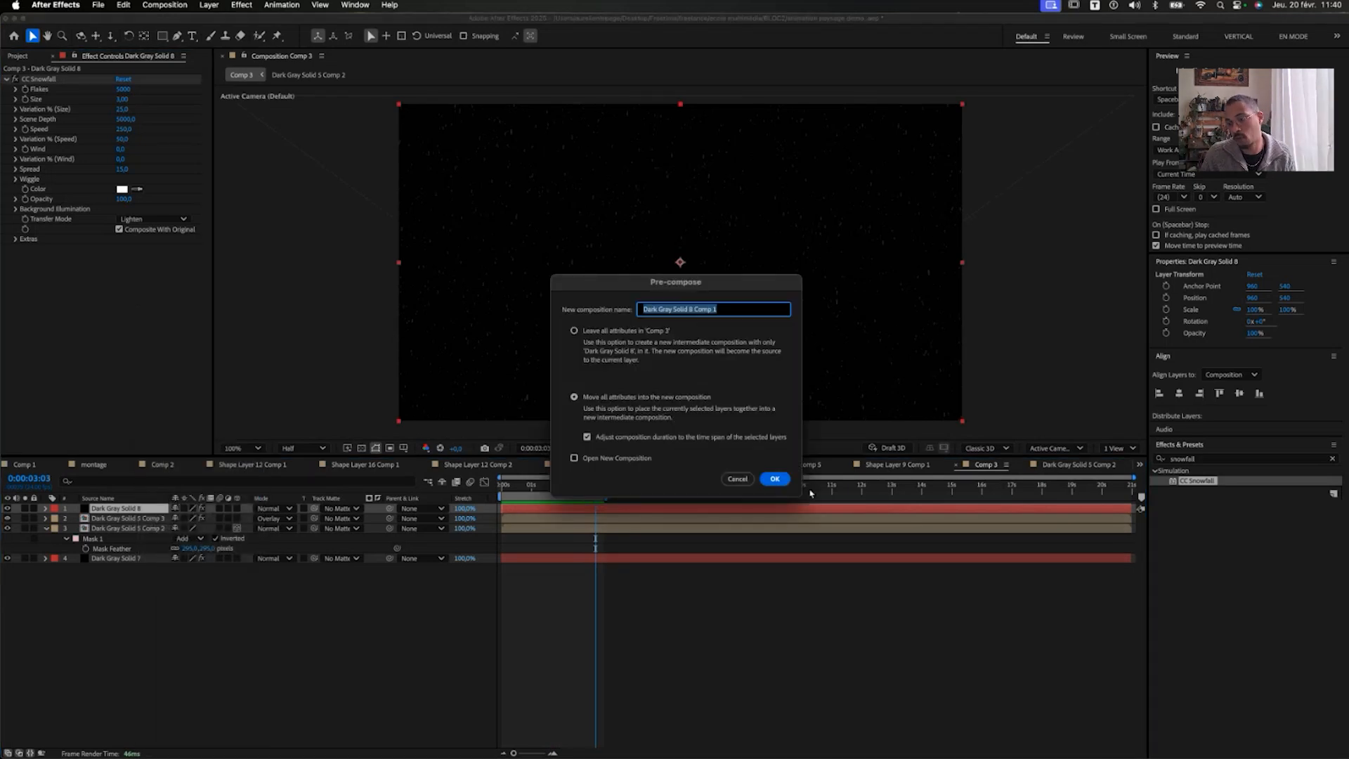
{"action": "left_click", "coordinate": [775, 480]}
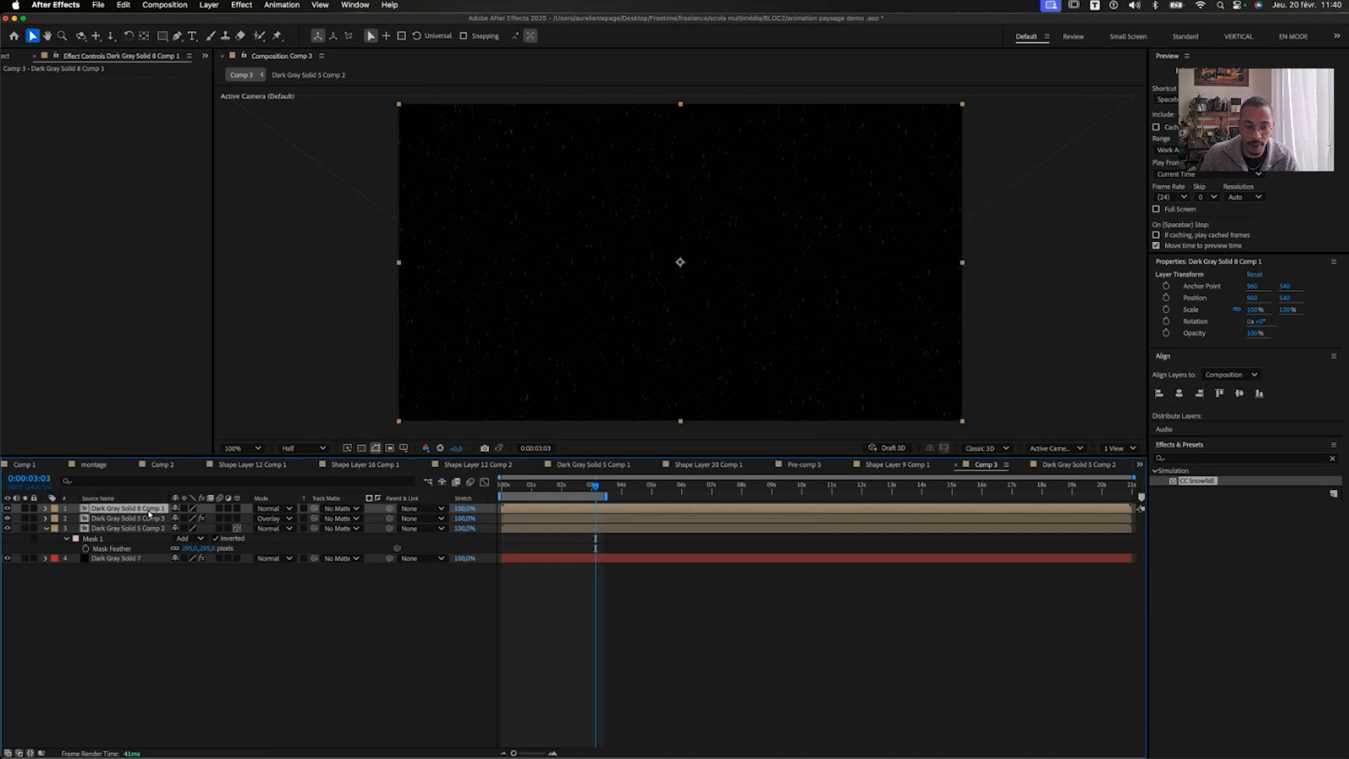
Rotate the Dark Gray Solid 8 Comp 1 layer 180° so the particles rise instead of falling
{"action": "key", "text": "t"}
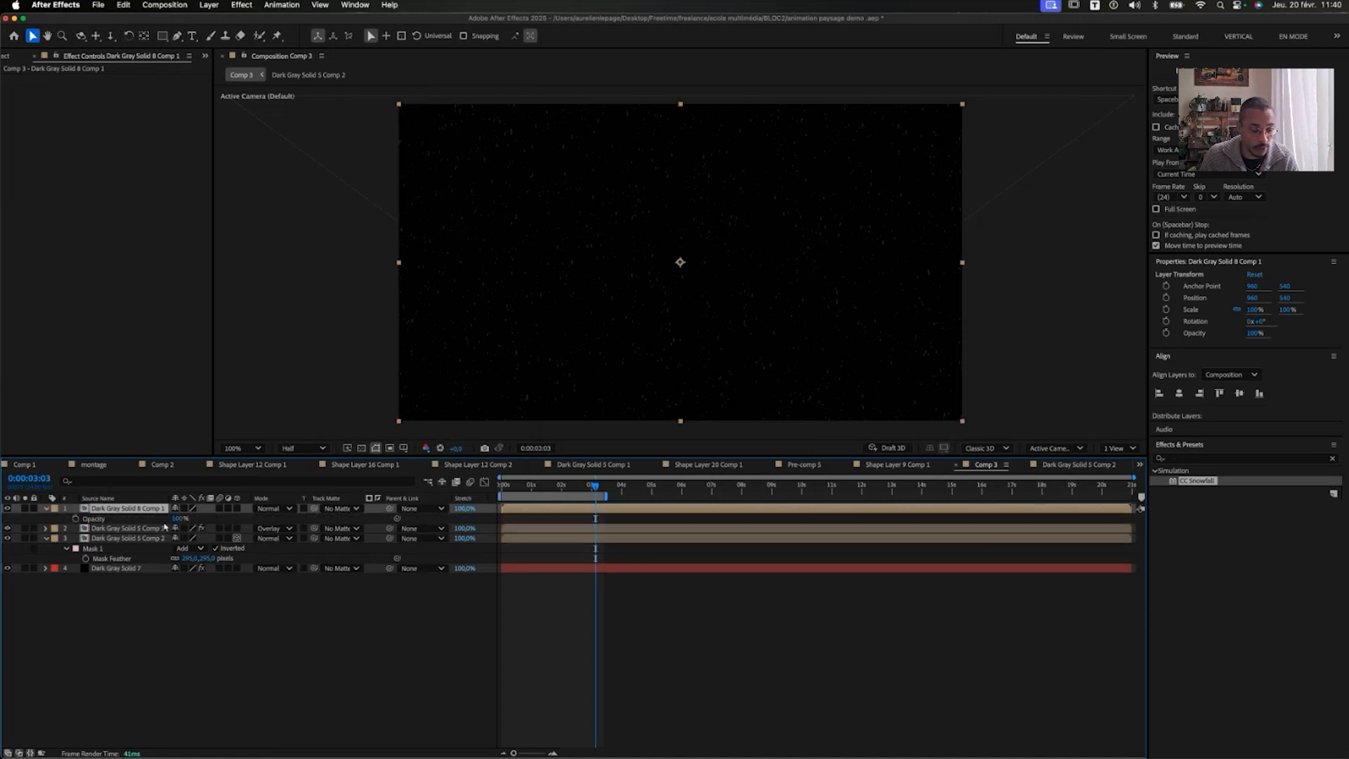
{"action": "key", "text": "w"}
{"action": "left_click_drag", "start_coordinate": [506, 365], "coordinate": [879, 256]}
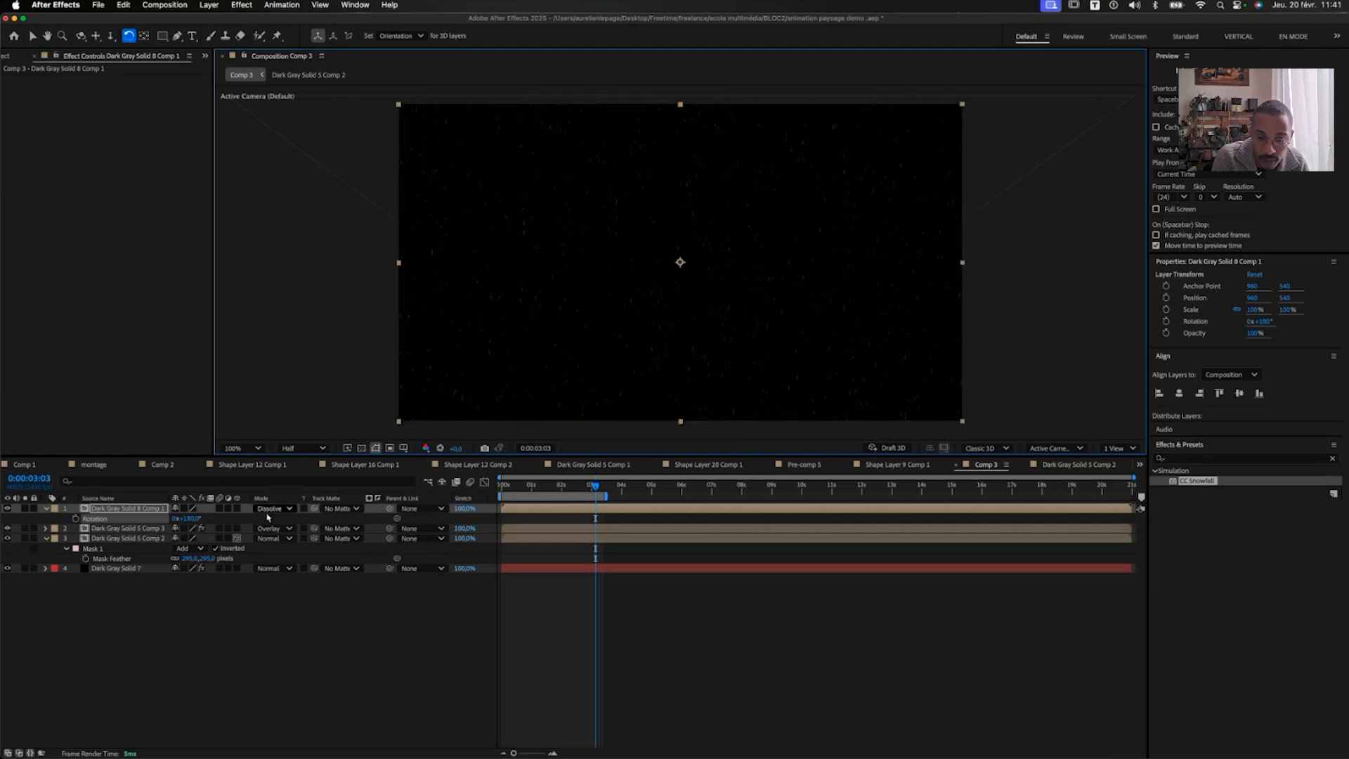
Step through the blending modes of the Dark Gray Solid 8 Comp 1 layer, settle on Screen, and start a preview
{"action": "key", "text": "shift+equal"}
{"action": "key", "text": "shift+equal"}
{"action": "key", "text": "shift+equal"}
{"action": "key", "text": "shift+equal"}
{"action": "key", "text": "shift+equal"}
{"action": "key", "text": "shift+equal"}
{"action": "key", "text": "shift+equal"}
{"action": "key", "text": "shift+equal"}
{"action": "key", "text": "shift+equal"}
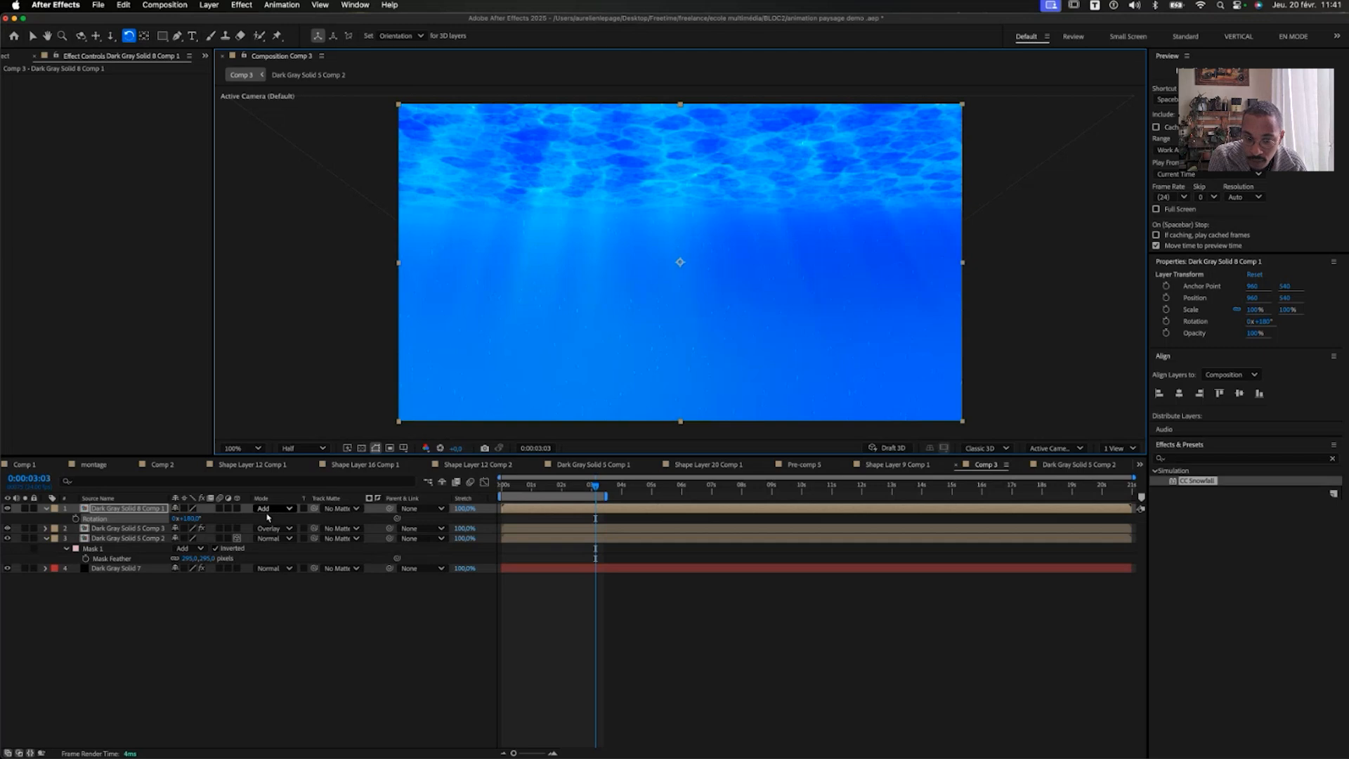
{"action": "key", "text": "space"}
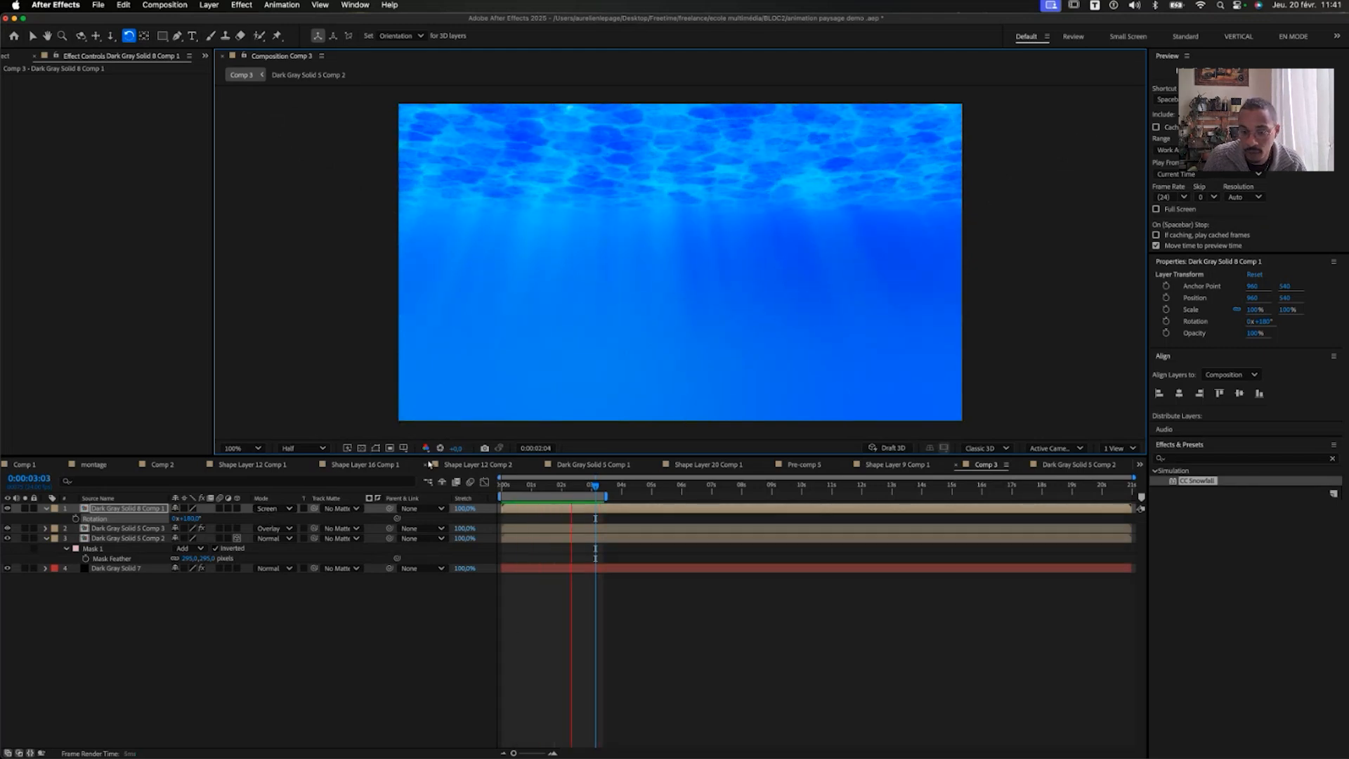
Examine the particles close up in an enlarged composition view, then restore the layout and replay the animation from the start
{"action": "left_click_drag", "start_coordinate": [424, 456], "coordinate": [420, 637]}
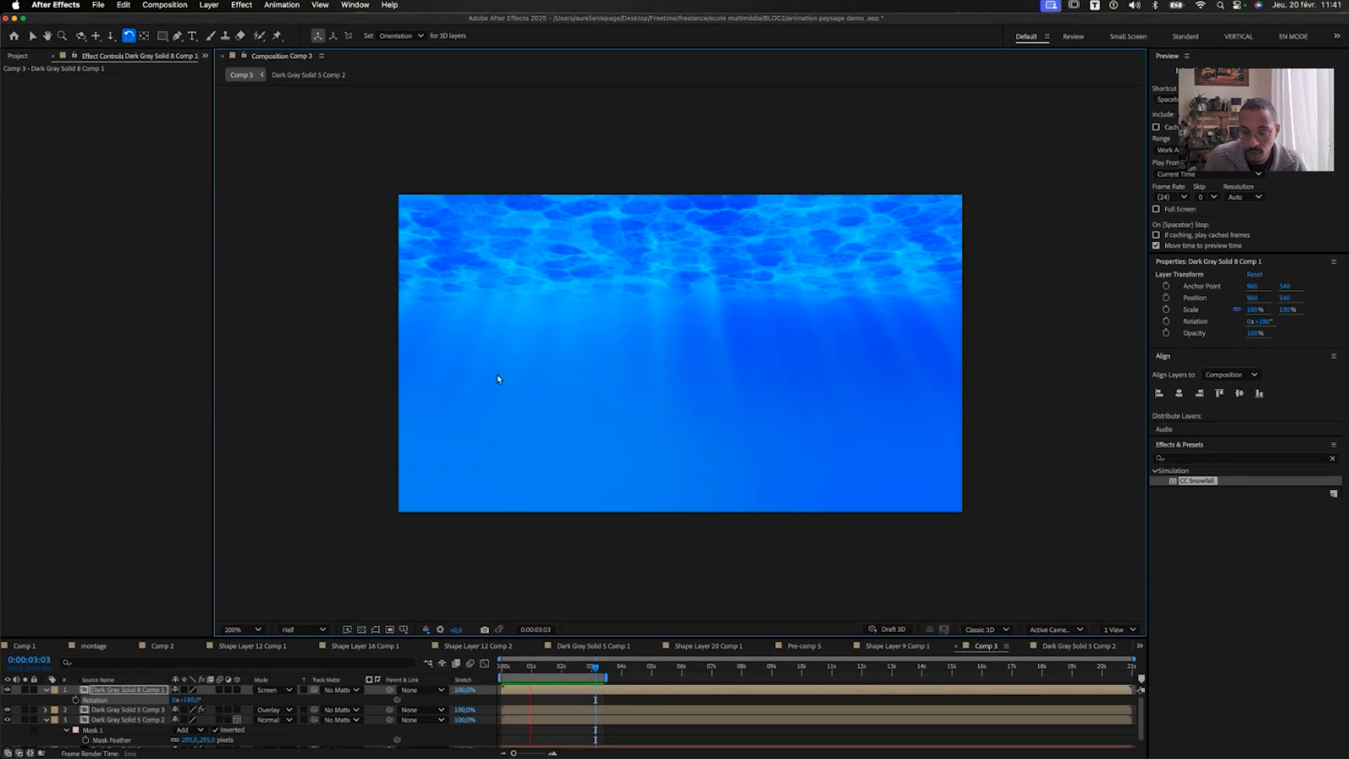
{"action": "scroll", "coordinate": [500, 377], "scroll_direction": "up", "scroll_amount": 2}
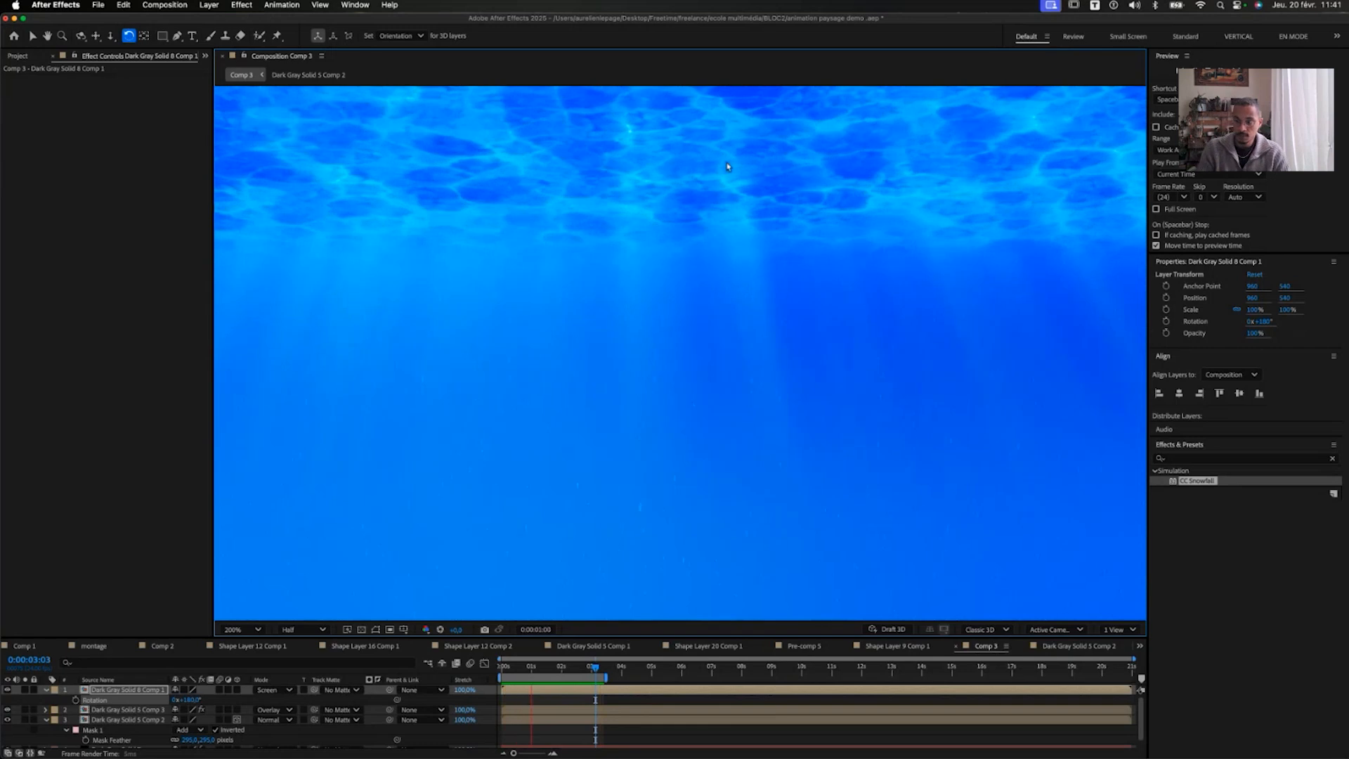
{"action": "key", "text": "space"}
{"action": "key", "text": "comma"}
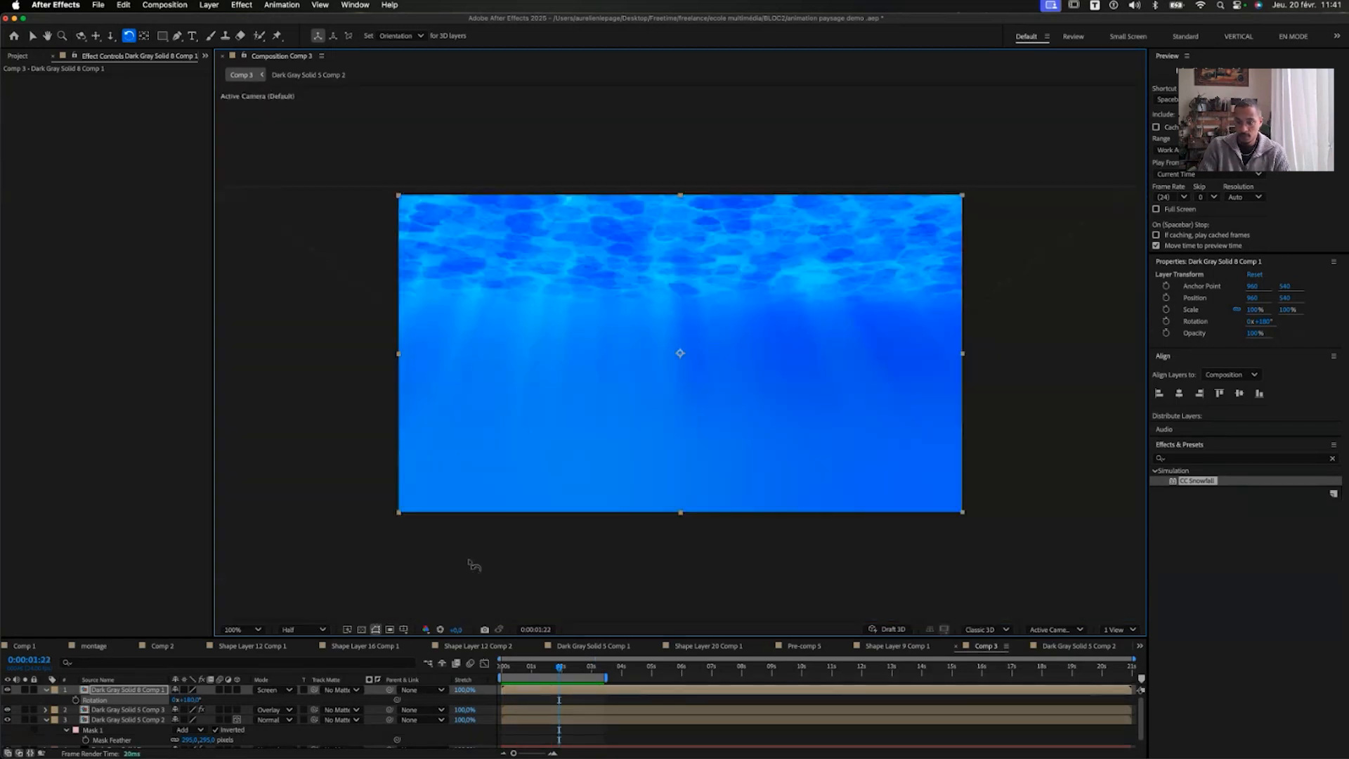
{"action": "left_click_drag", "start_coordinate": [268, 638], "coordinate": [246, 480]}
{"action": "left_click", "coordinate": [245, 472]}
{"action": "left_click", "coordinate": [250, 499]}
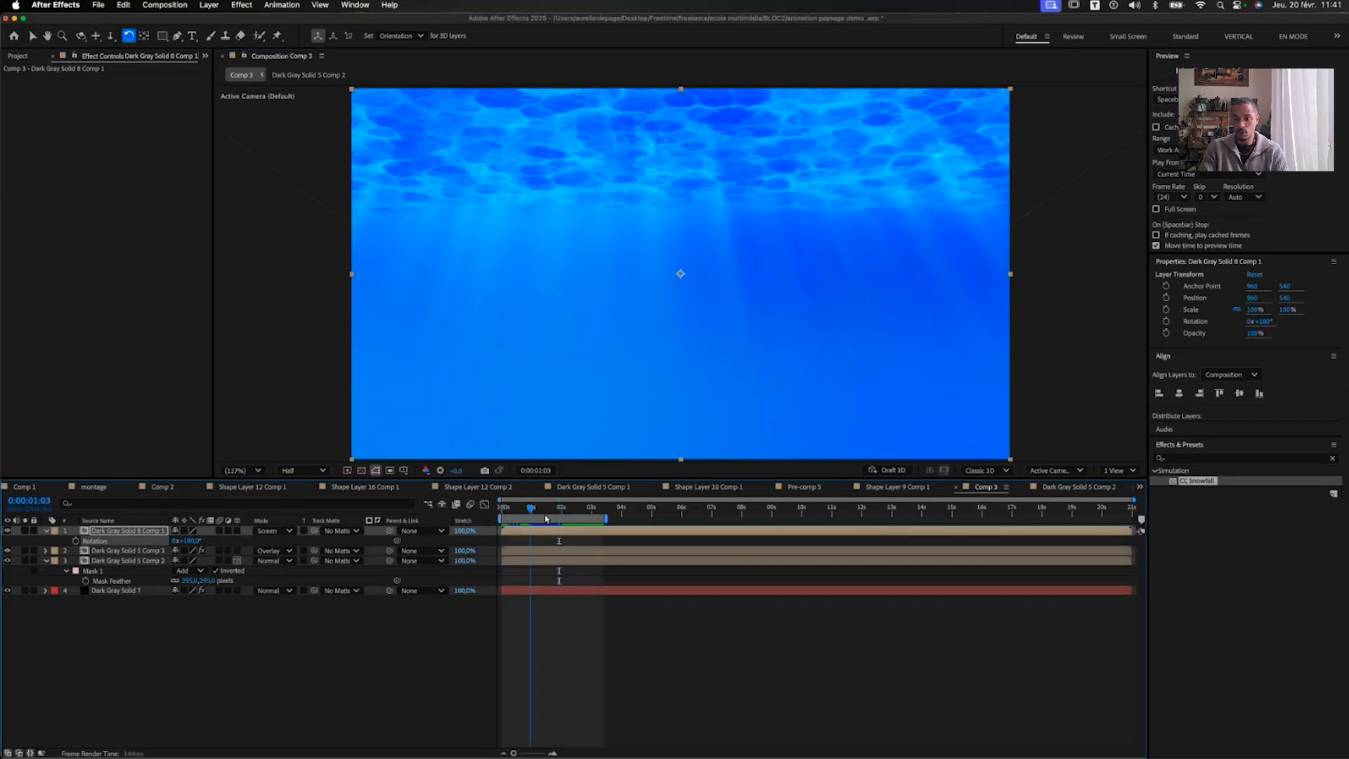
{"action": "key", "text": "Home"}
{"action": "key", "text": "space"}
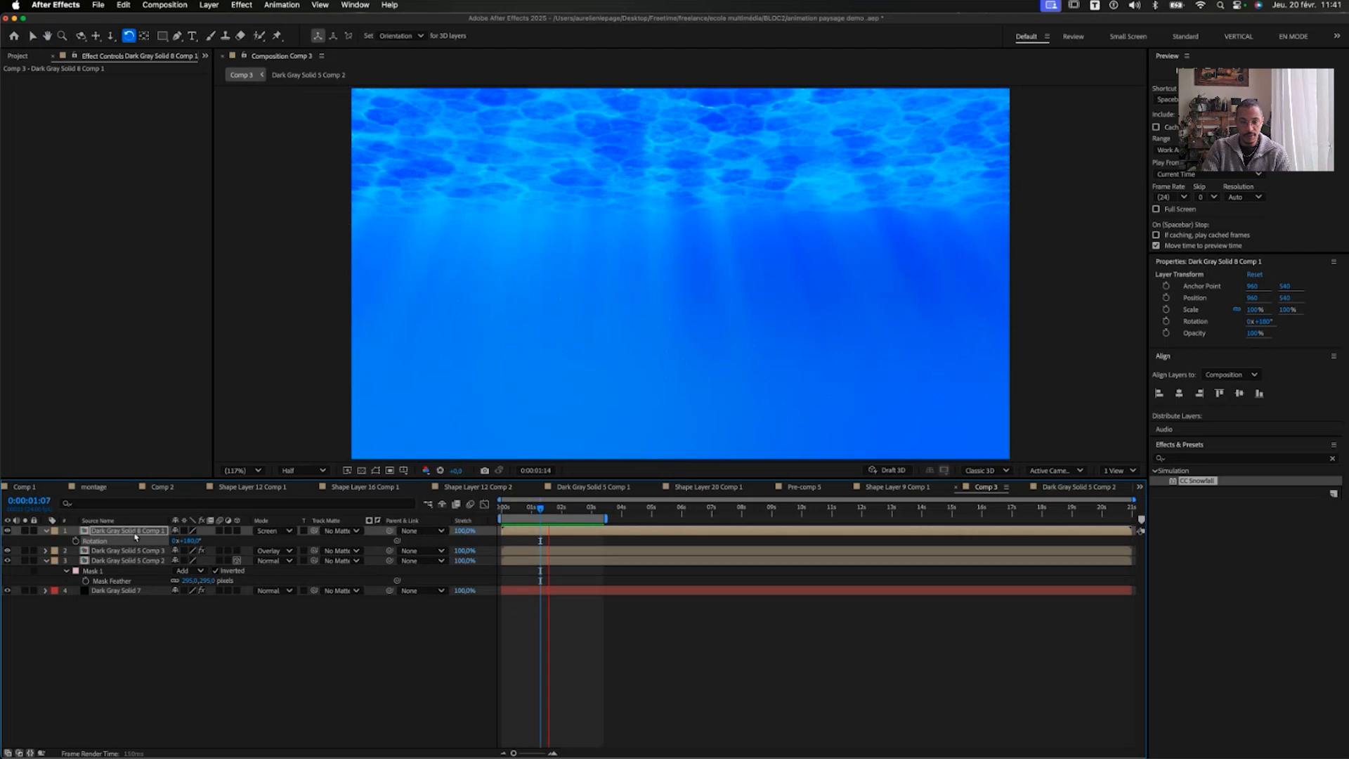
In the Dark Gray Solid 8 Comp 1 precomp, raise the CC Snowfall Size to about 14 and adjust its size variation, undoing the last trial value
{"action": "double_click", "coordinate": [119, 531]}
{"action": "left_click", "coordinate": [116, 531]}
{"action": "key", "text": "period"}
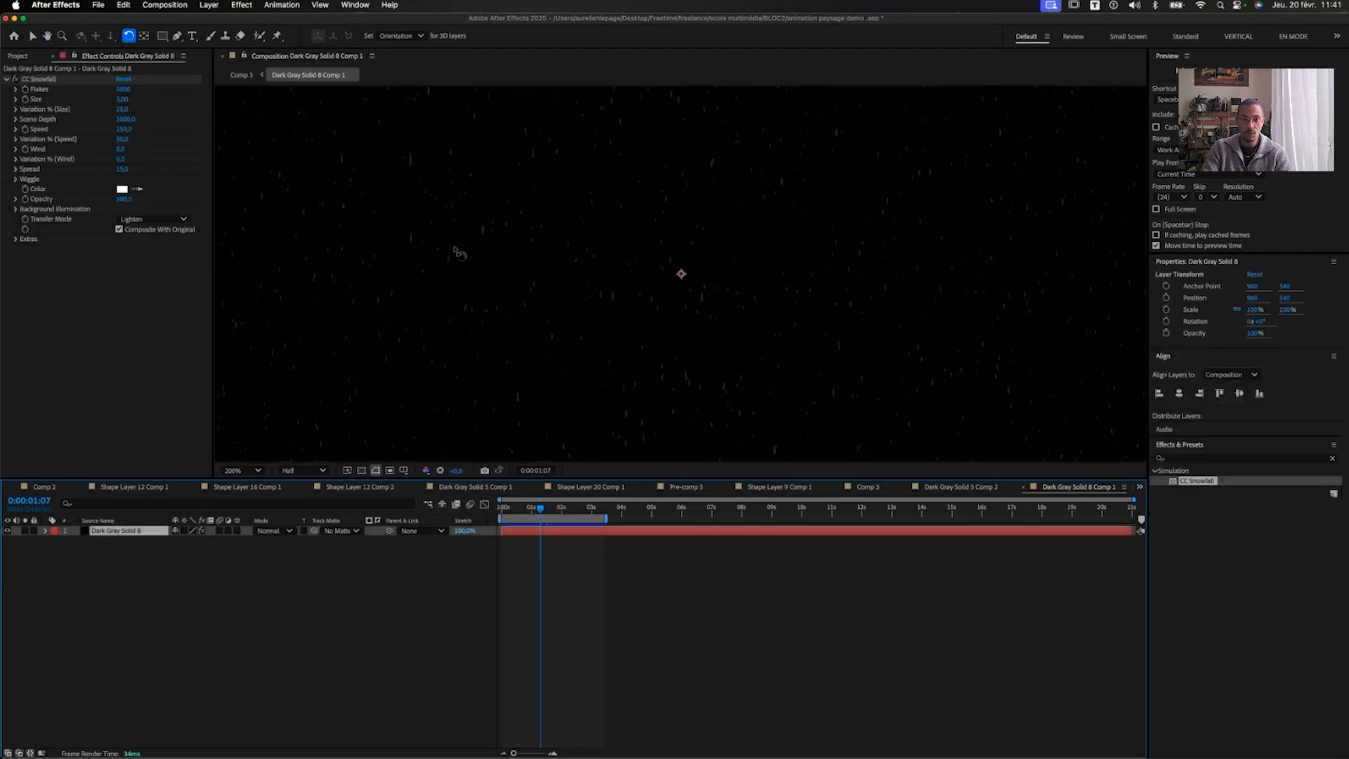
{"action": "left_click_drag", "start_coordinate": [123, 99], "coordinate": [239, 163]}
{"action": "left_click_drag", "start_coordinate": [122, 109], "coordinate": [450, 363]}
{"action": "key", "text": "super+z"}
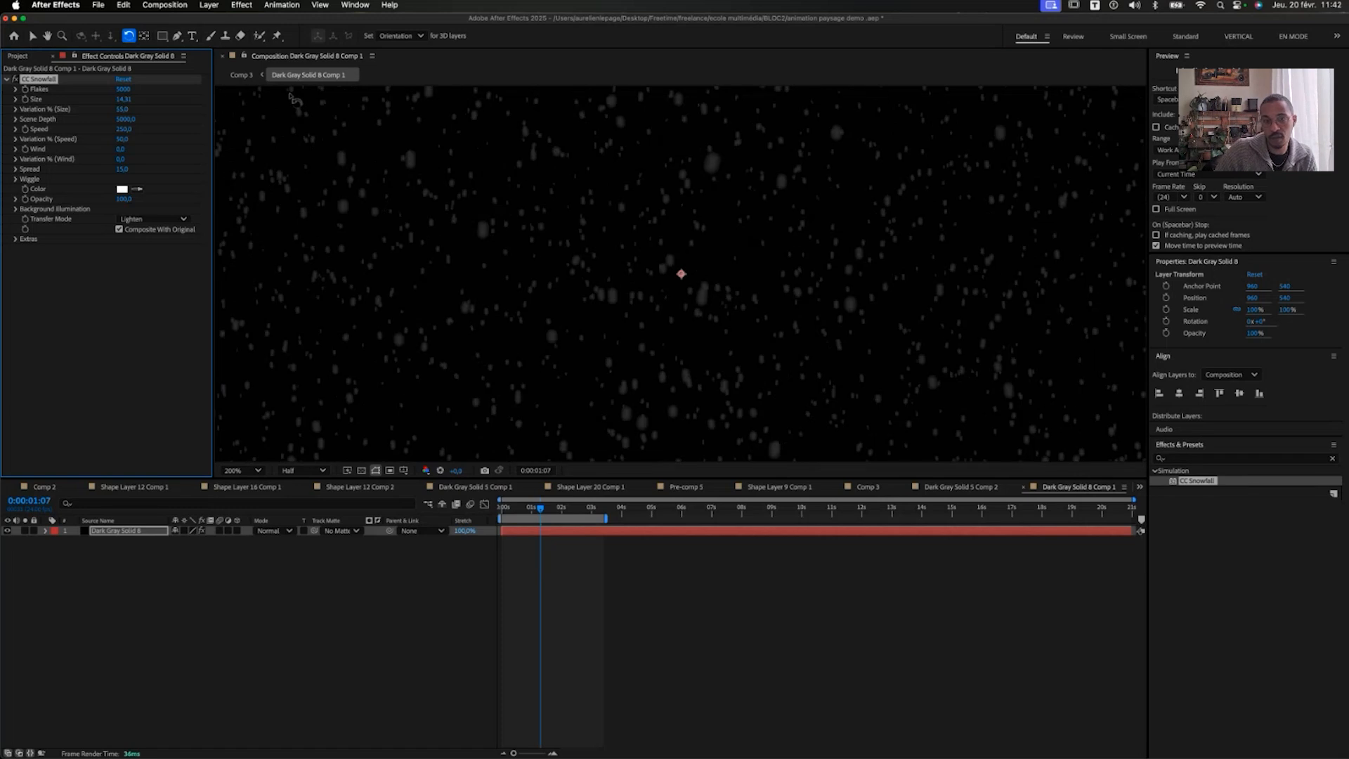
Back in Comp 3, lower the opacity of the Dark Gray Solid 8 Comp 1 layer and move it below Dark Gray Solid 5 Comp 2
{"action": "left_click", "coordinate": [257, 73]}
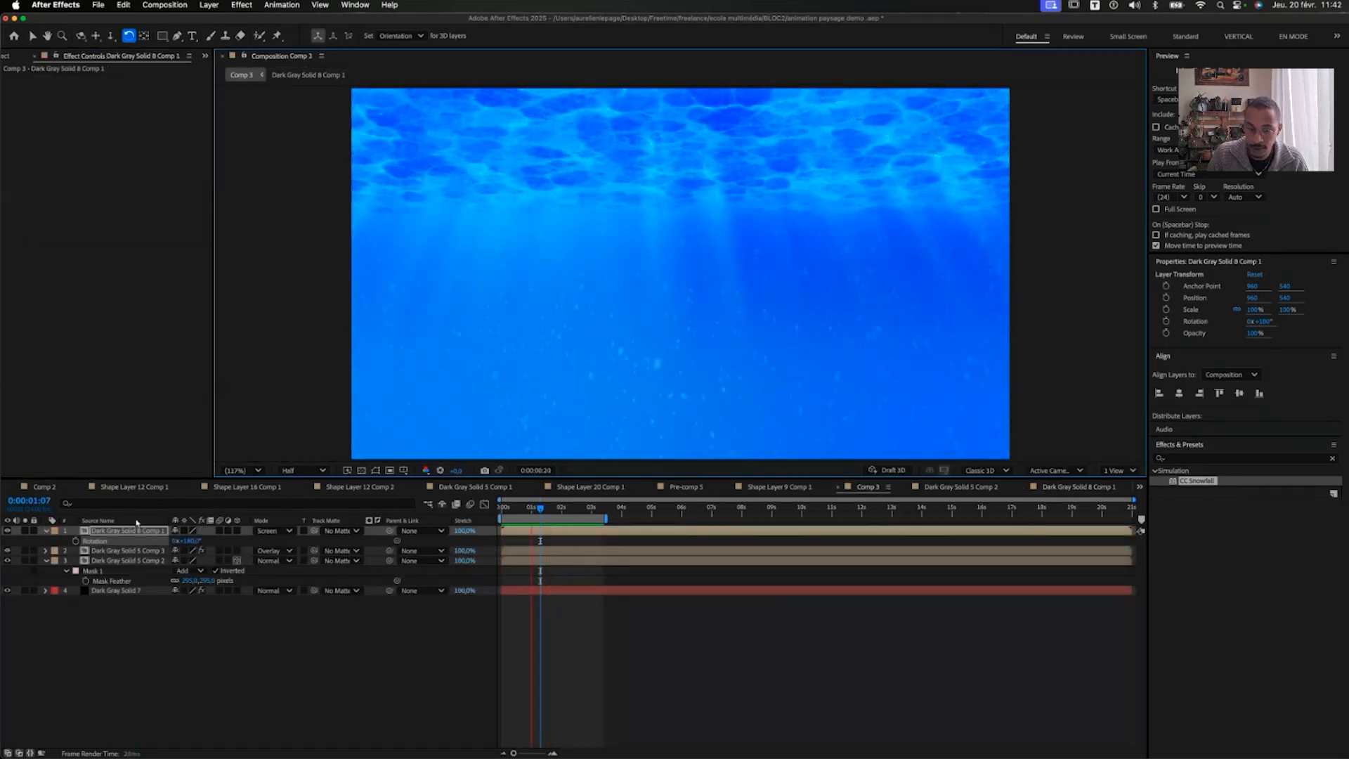
{"action": "key", "text": "t"}
{"action": "left_click_drag", "start_coordinate": [180, 541], "coordinate": [133, 578]}
{"action": "left_click", "coordinate": [220, 655]}
{"action": "key", "text": "space"}
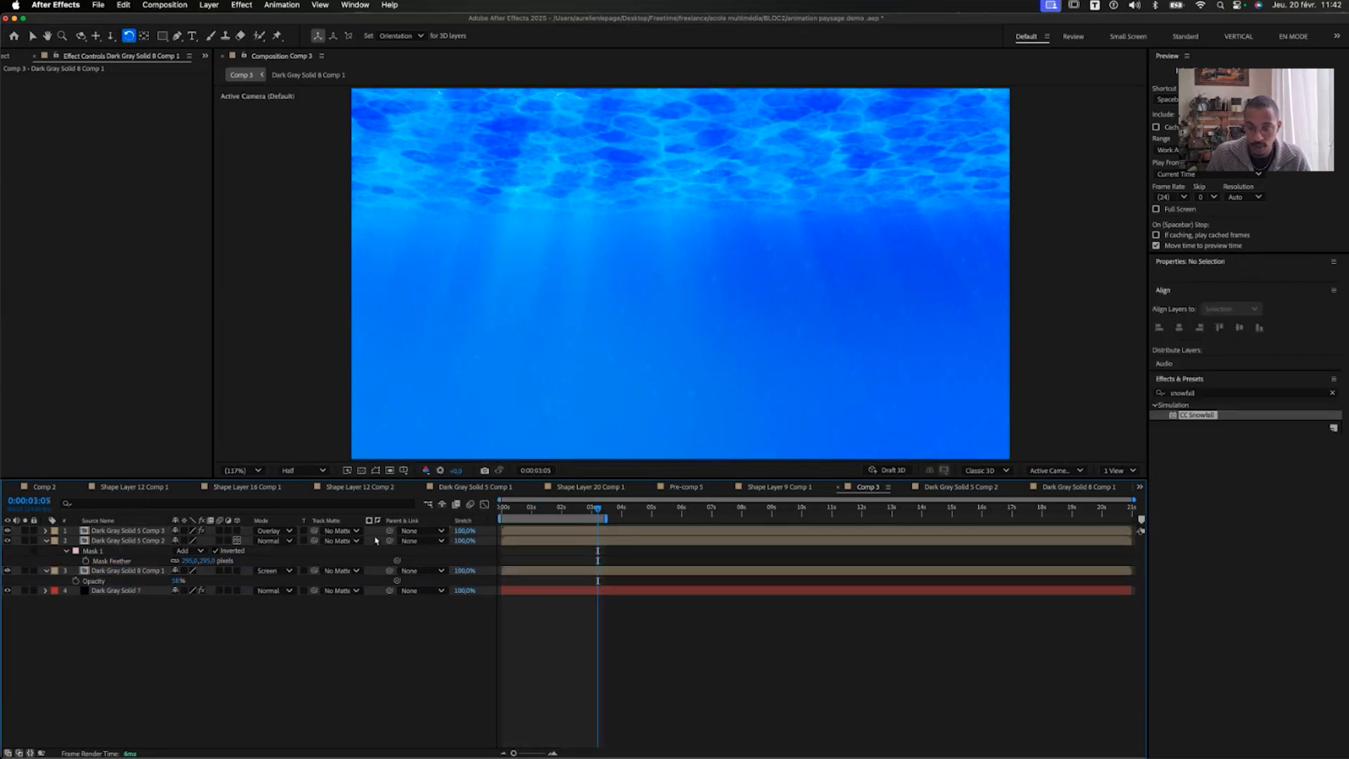
Replay the Comp 3 animation from the beginning and save the project
{"action": "left_click_drag", "start_coordinate": [531, 509], "coordinate": [494, 511]}
{"action": "key", "text": "space"}
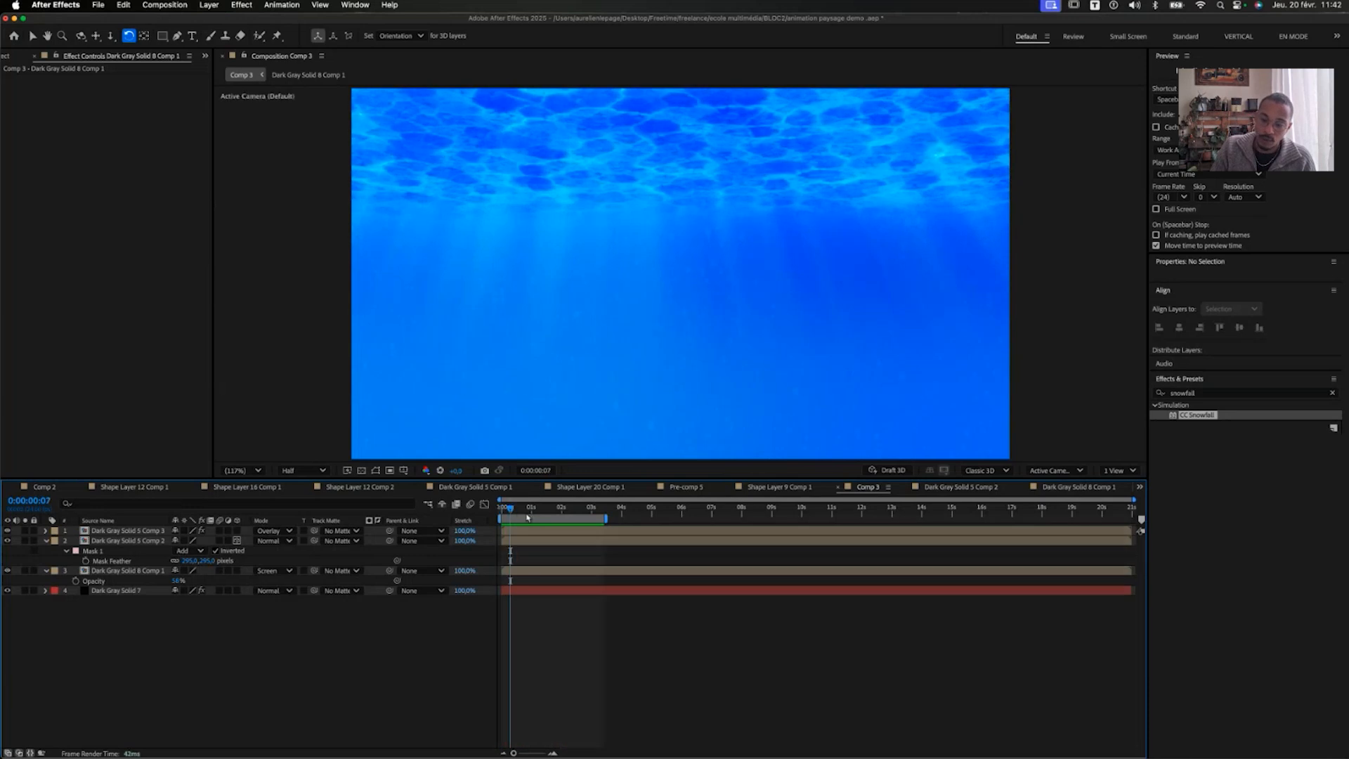
{"action": "left_click", "coordinate": [550, 510]}
{"action": "key", "text": "super+s"}
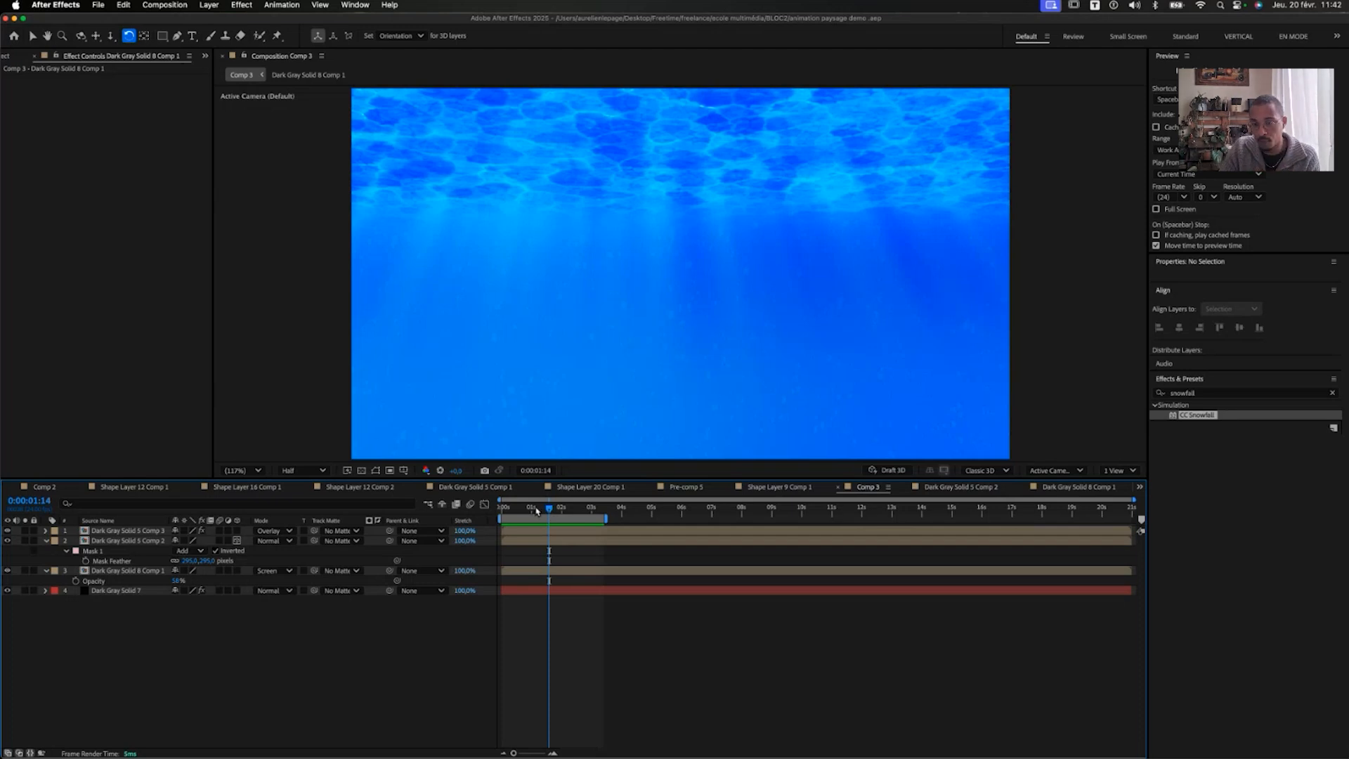
Scrub through the scene, move the Dark Gray Solid 5 Comp 3 light rays directly above Dark Gray Solid 7, and preview the result
{"action": "left_click_drag", "start_coordinate": [537, 511], "coordinate": [529, 511]}
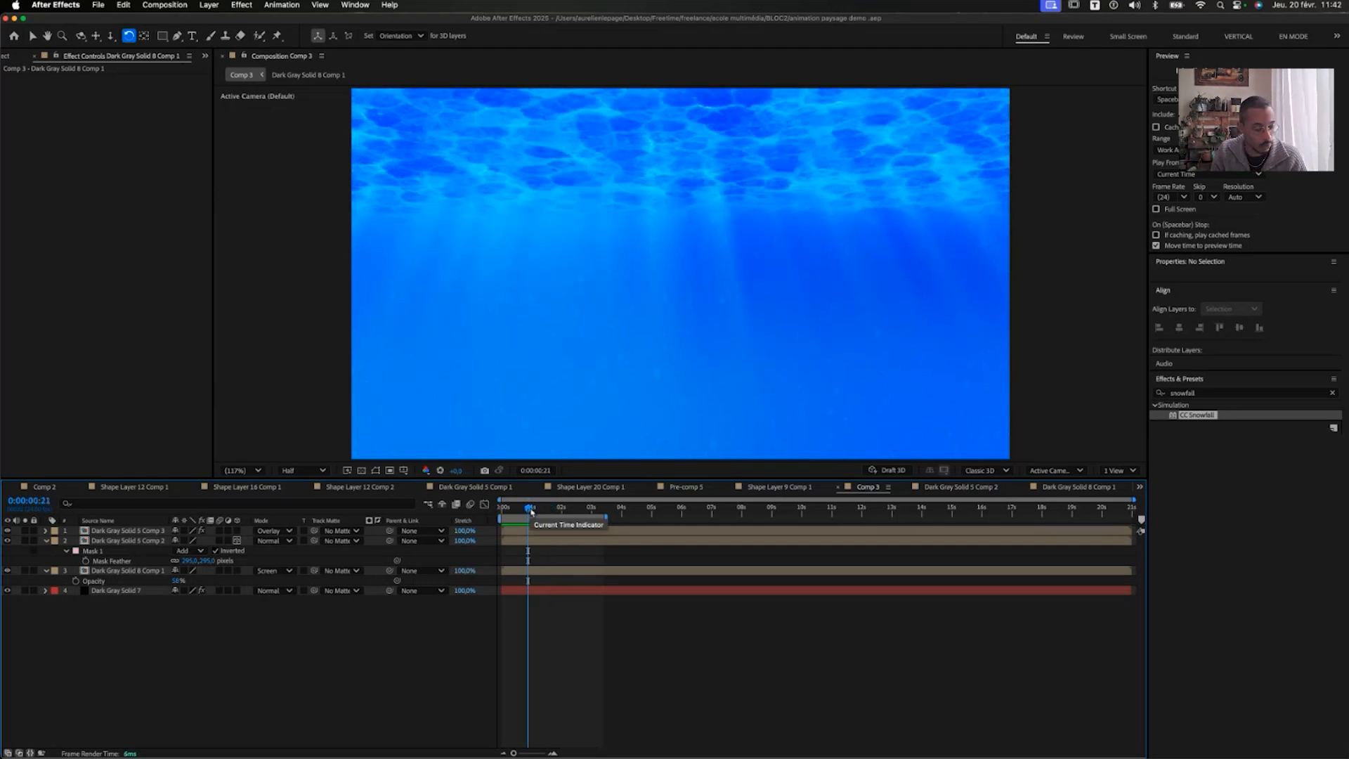
{"action": "left_click", "coordinate": [548, 508]}
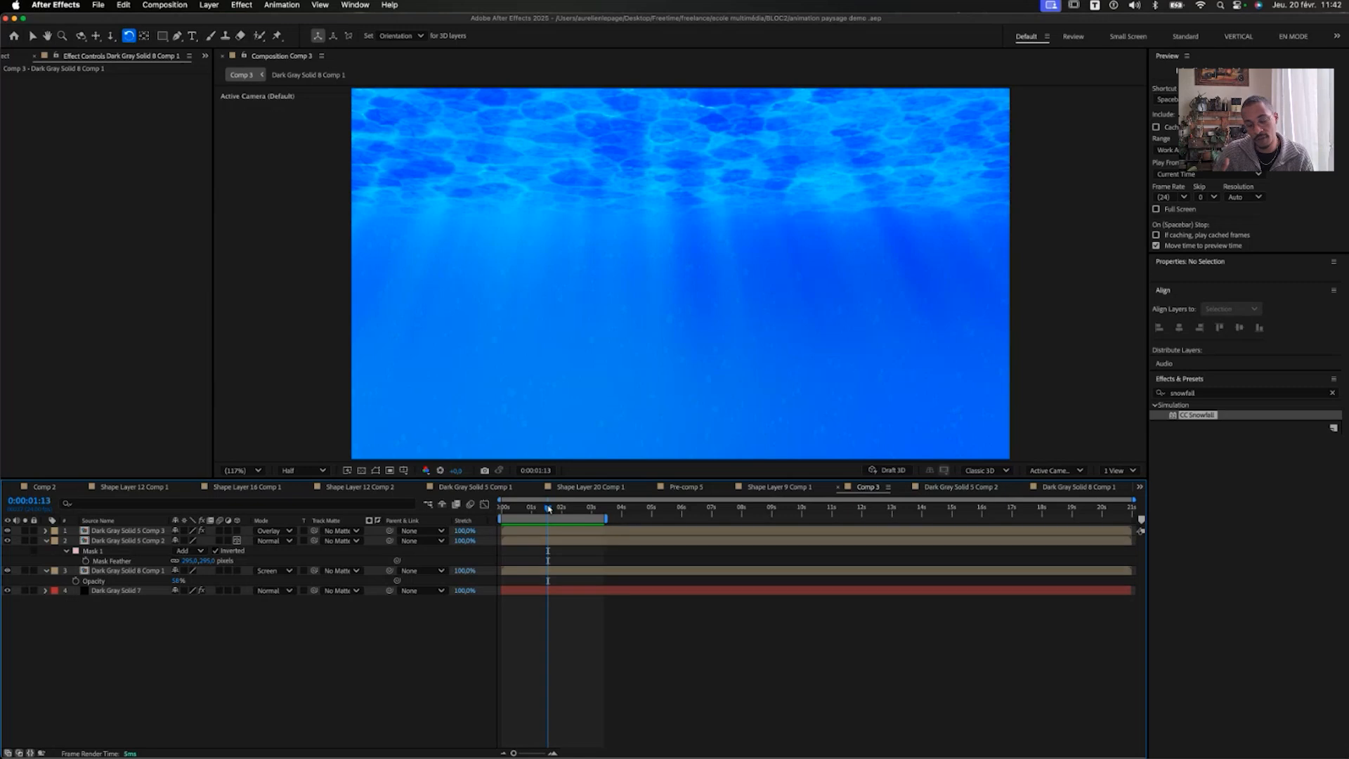
{"action": "left_click", "coordinate": [518, 508]}
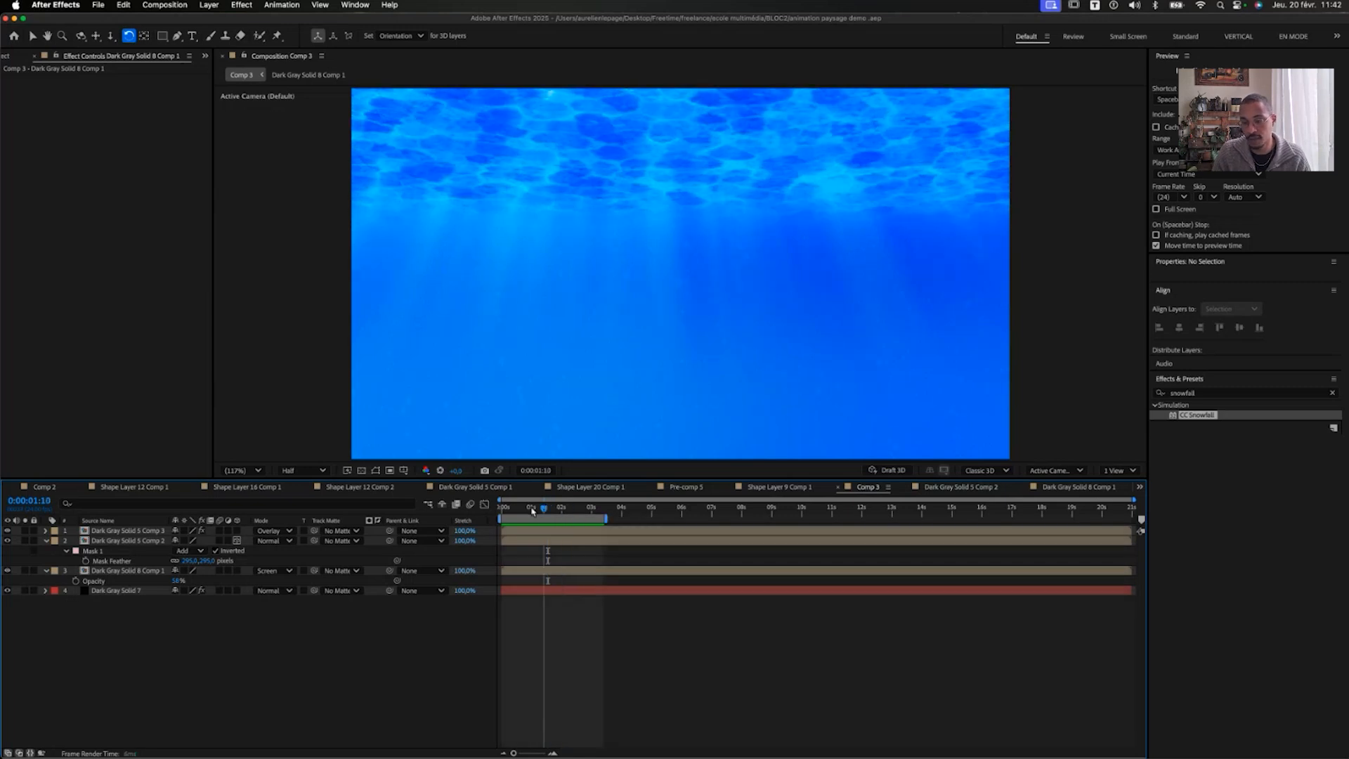
{"action": "left_click_drag", "start_coordinate": [123, 531], "coordinate": [116, 586]}
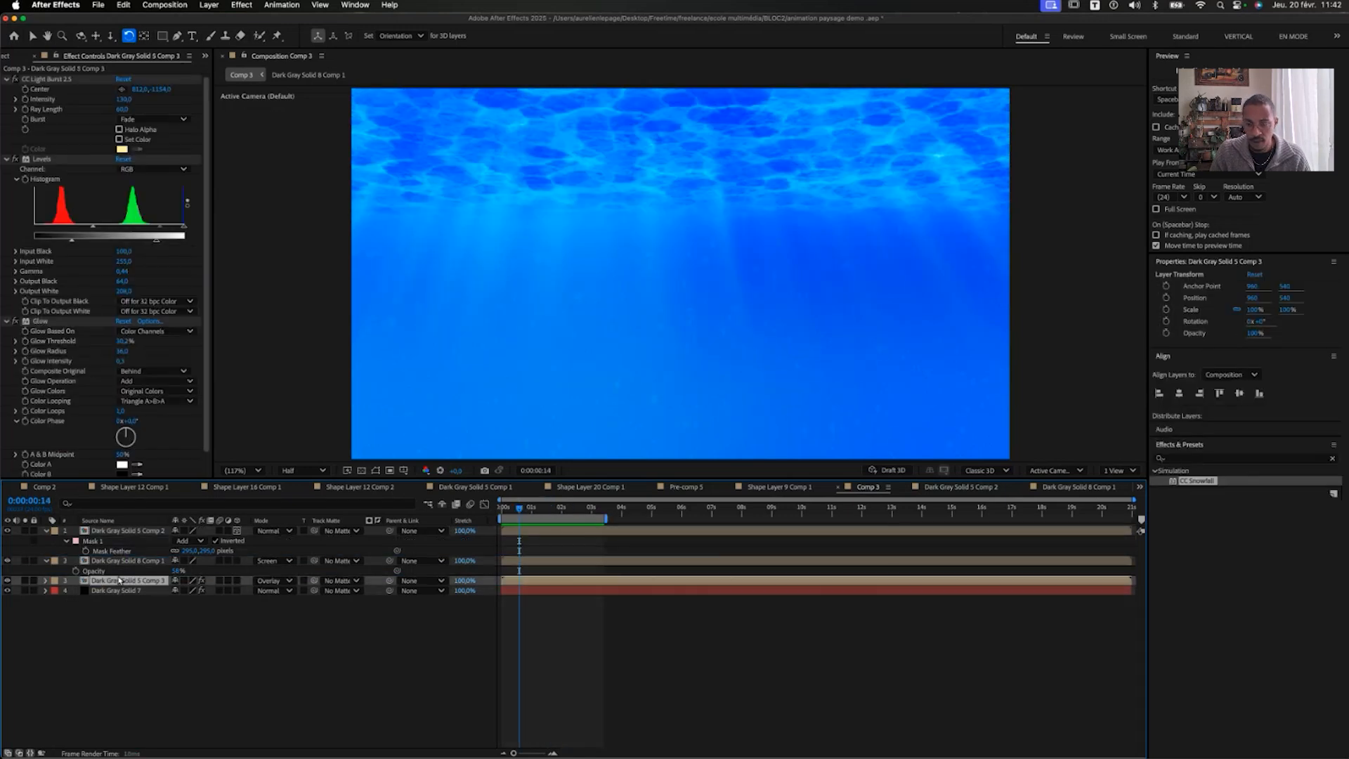
{"action": "left_click", "coordinate": [367, 692]}
{"action": "key", "text": "space"}
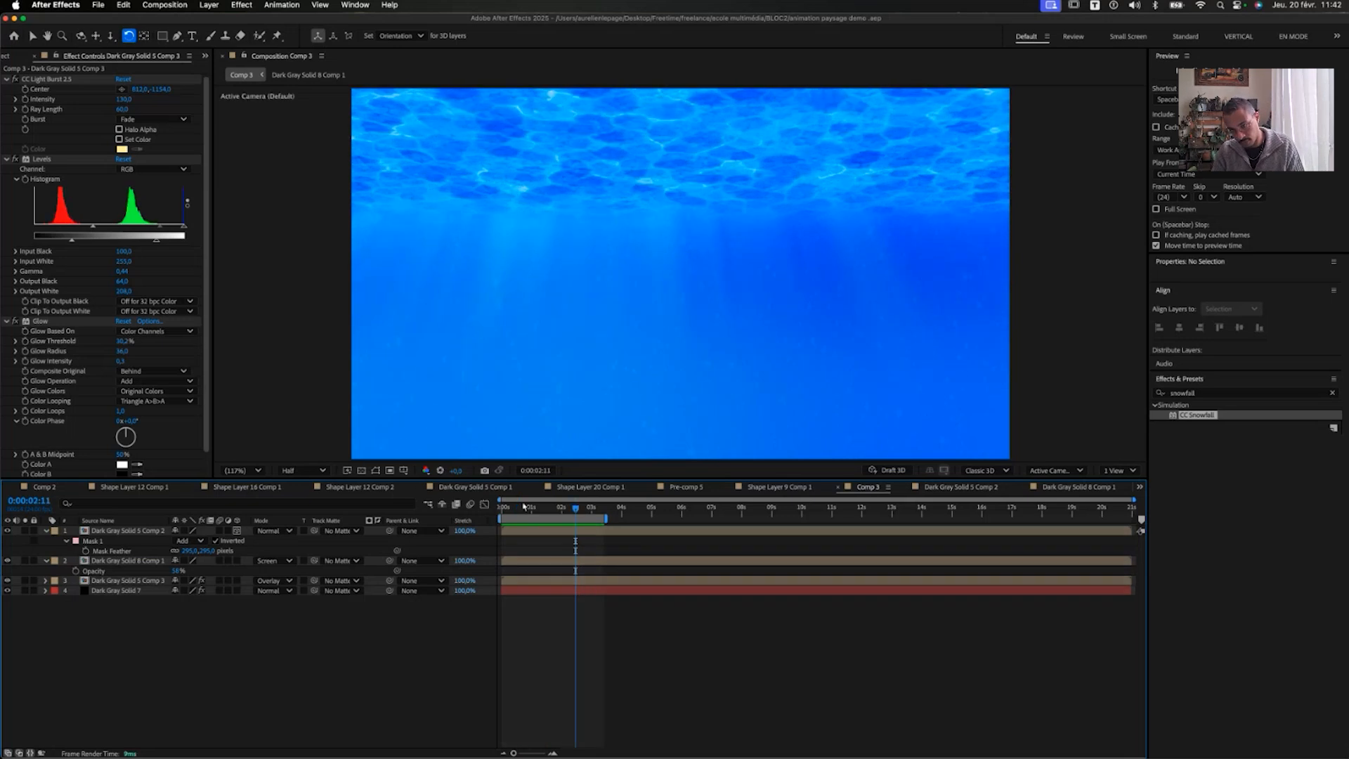
Purge the cached previews and delete all disk cache files, clearing the disk cache for all versions
{"action": "left_click", "coordinate": [124, 5]}
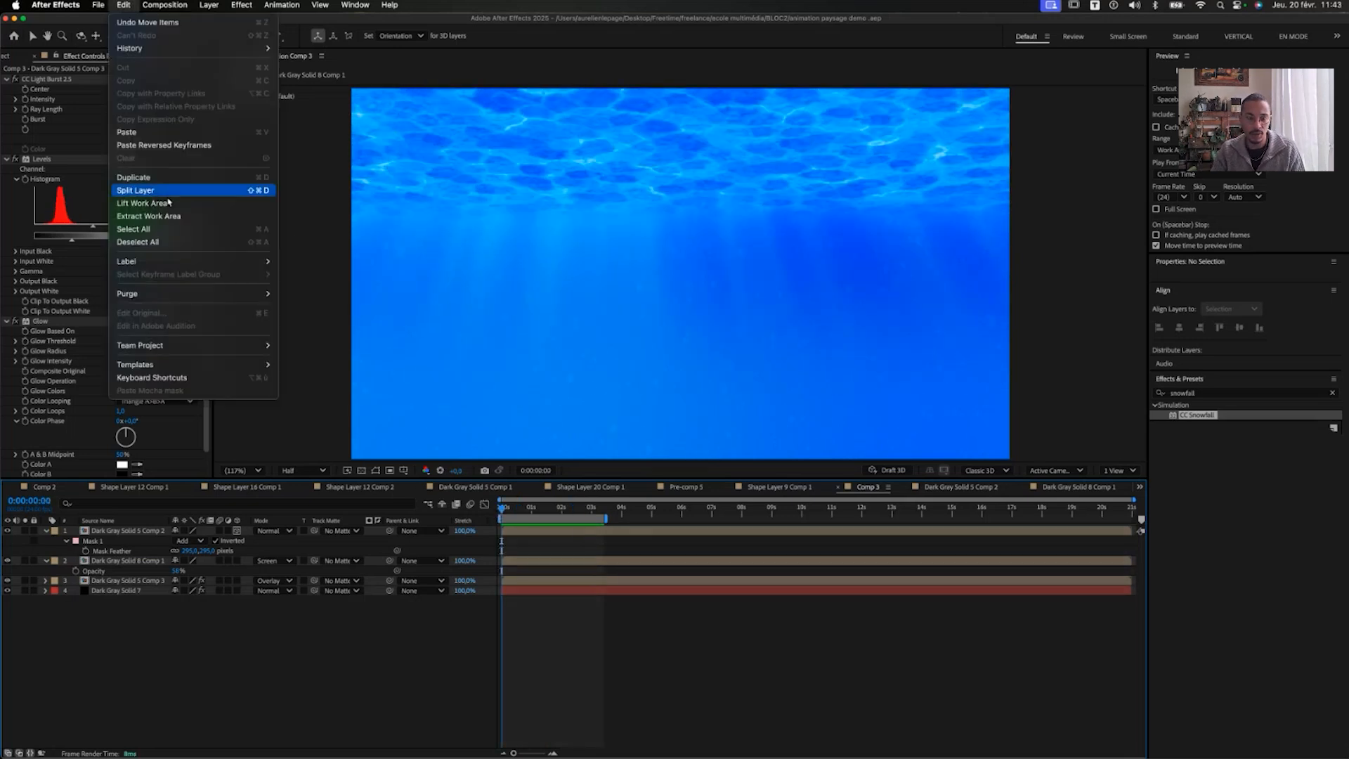
{"action": "mouse_move", "coordinate": [211, 293]}
{"action": "left_click", "coordinate": [362, 307]}
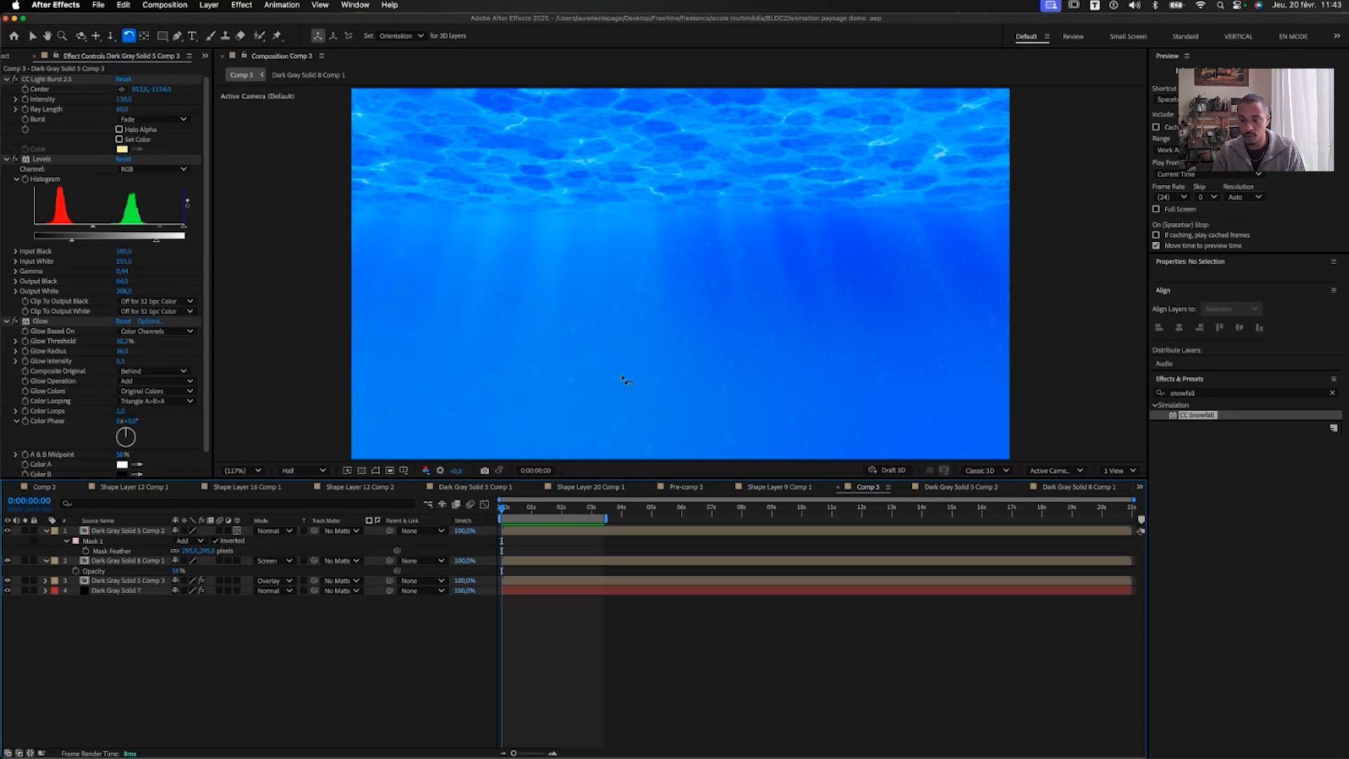
{"action": "left_click", "coordinate": [766, 413]}
{"action": "key", "text": "ctrl+Up"}
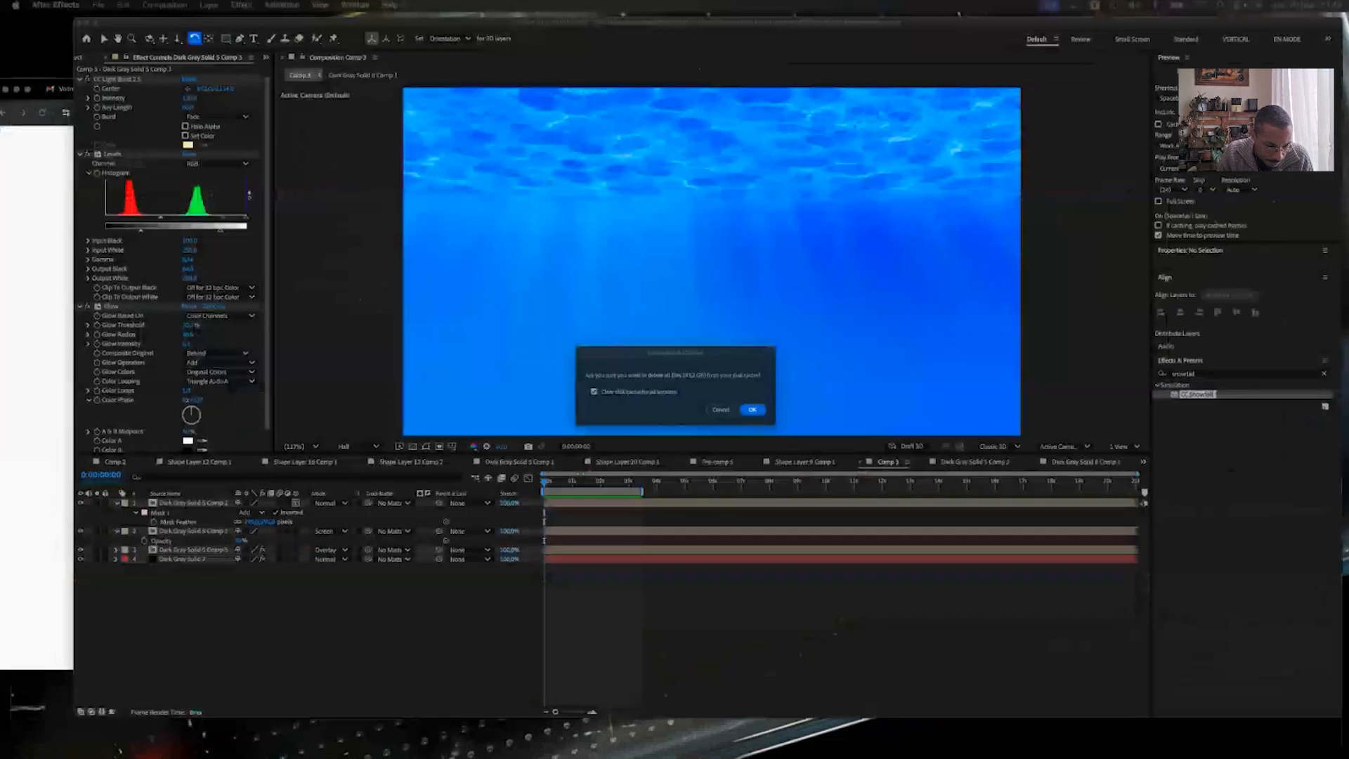
{"action": "key", "text": "ctrl+Up"}
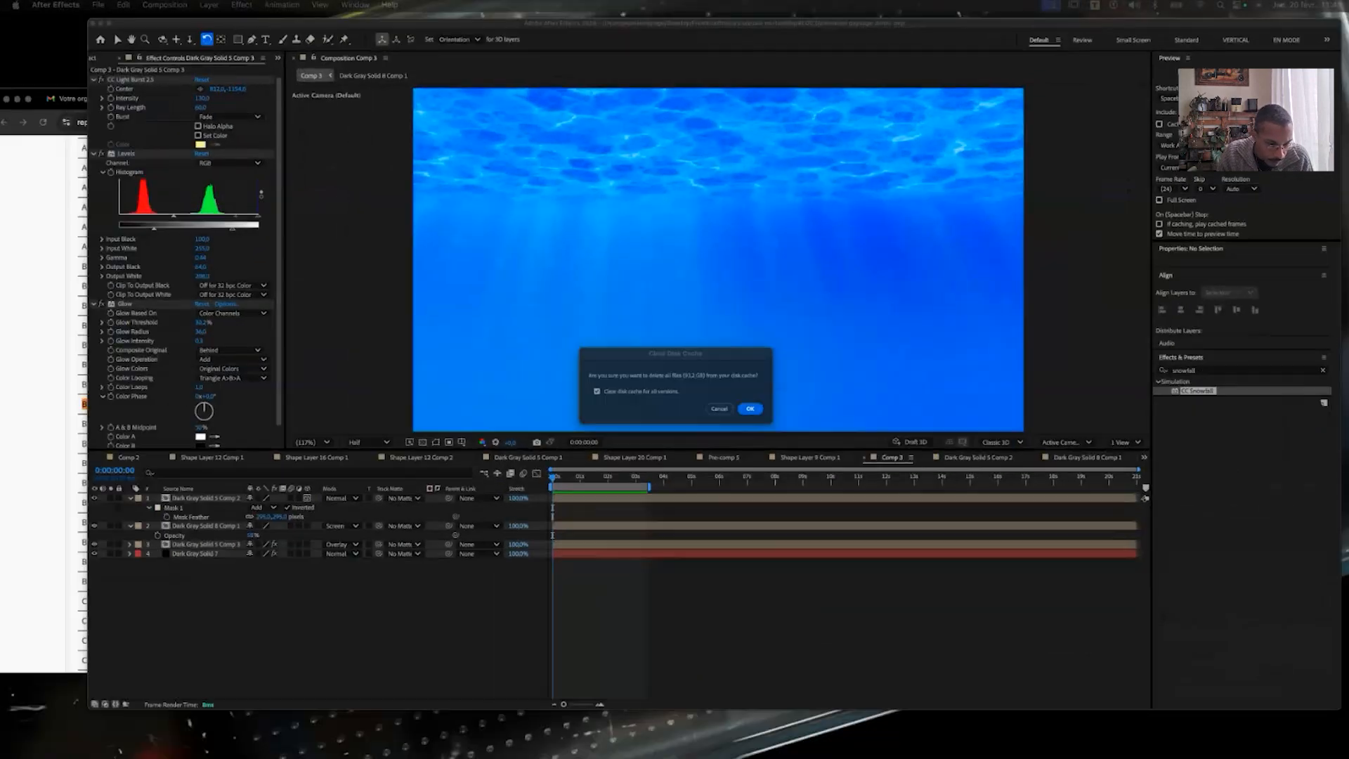
{"action": "key", "text": "ctrl+Up"}
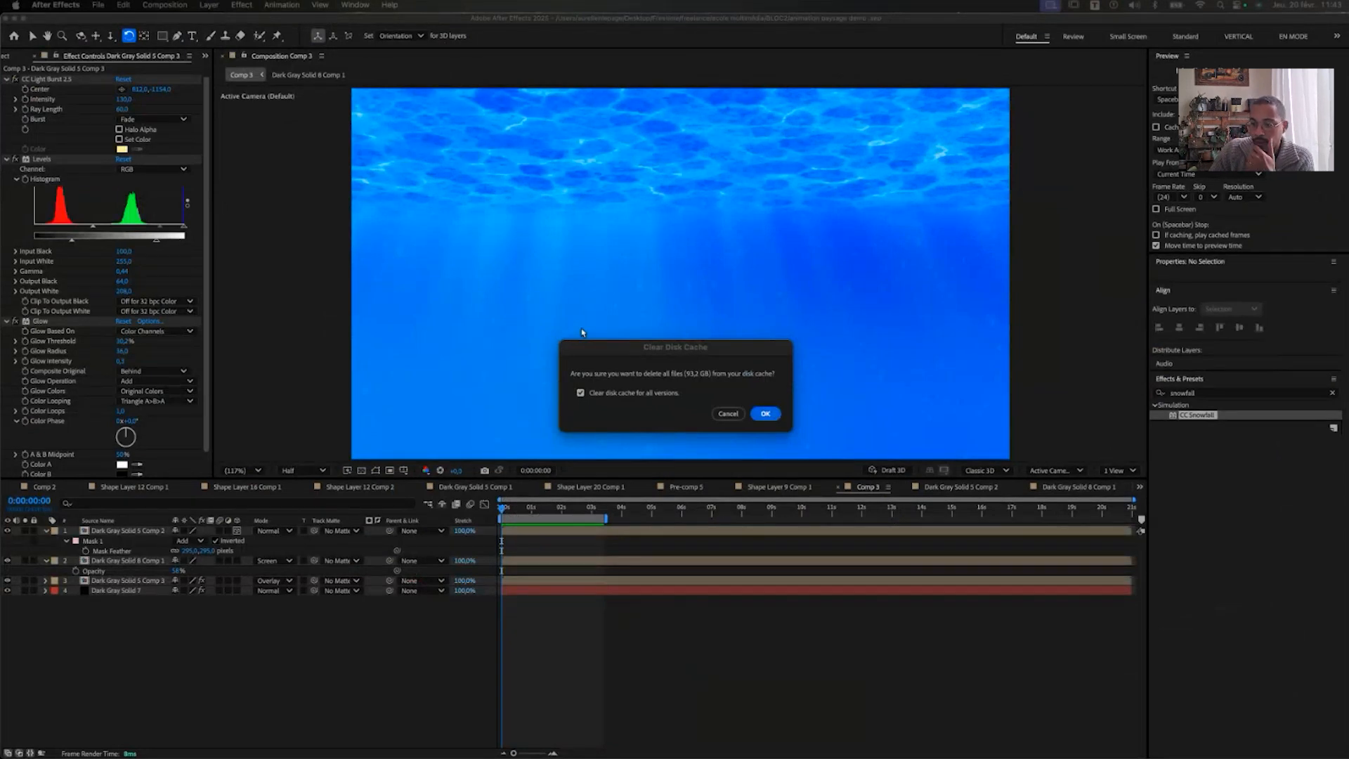
{"action": "left_click", "coordinate": [781, 417]}
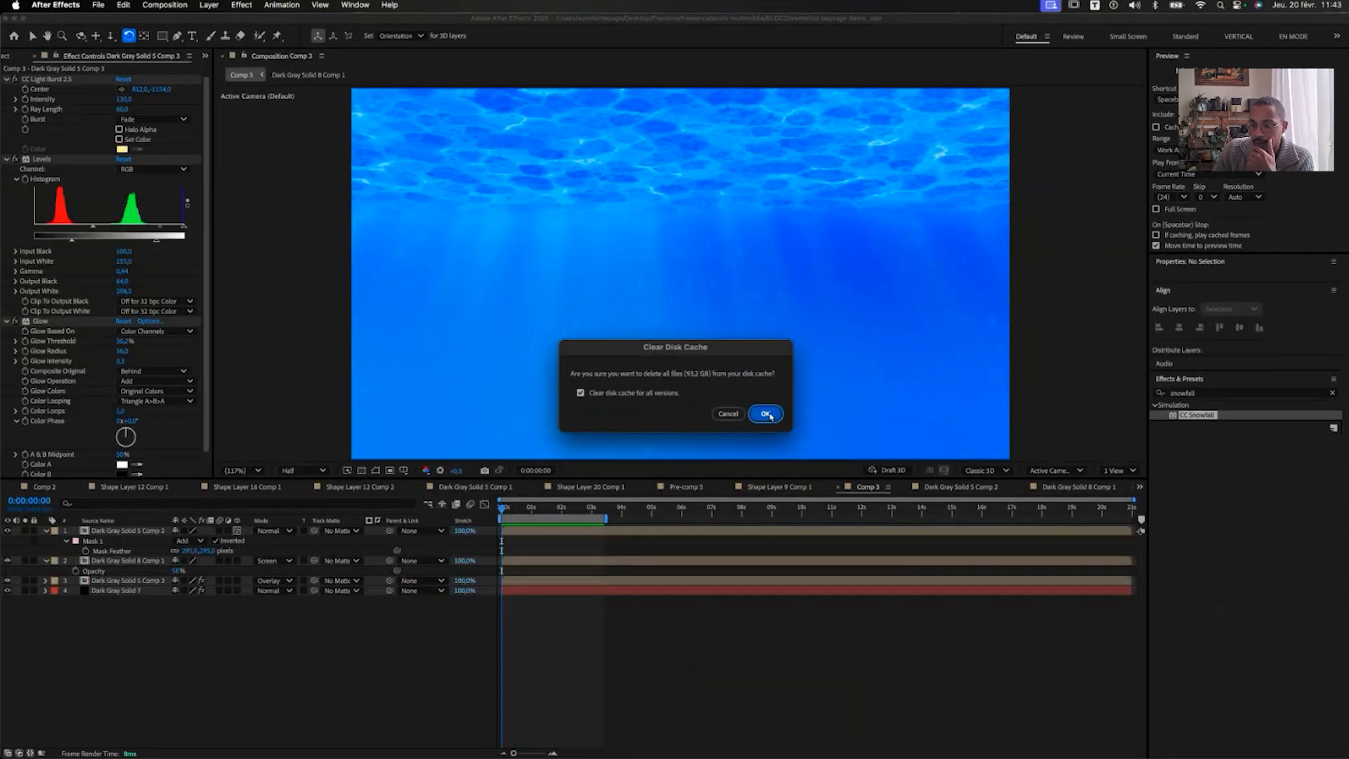
{"action": "left_click", "coordinate": [769, 415]}
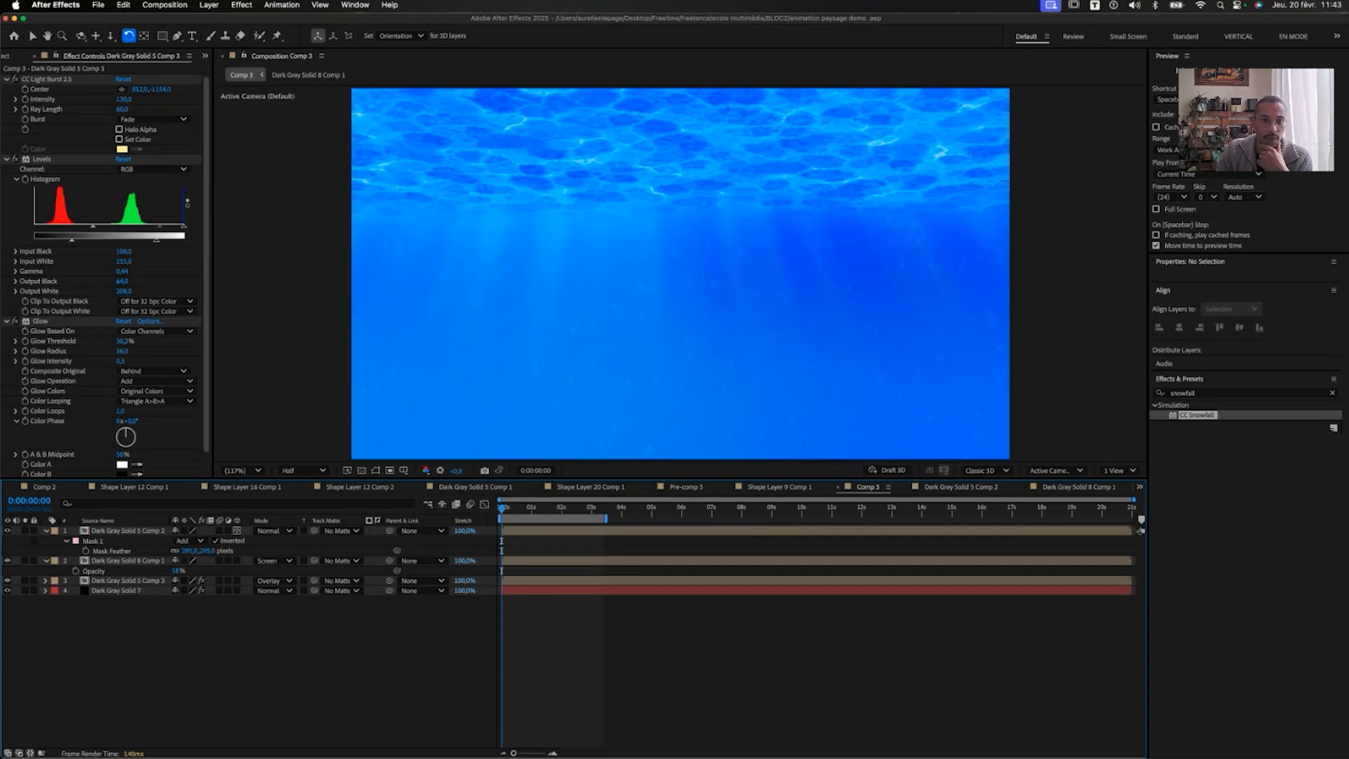
Reopen the underwater scene project from the list of recently used projects
{"action": "left_click", "coordinate": [98, 5]}
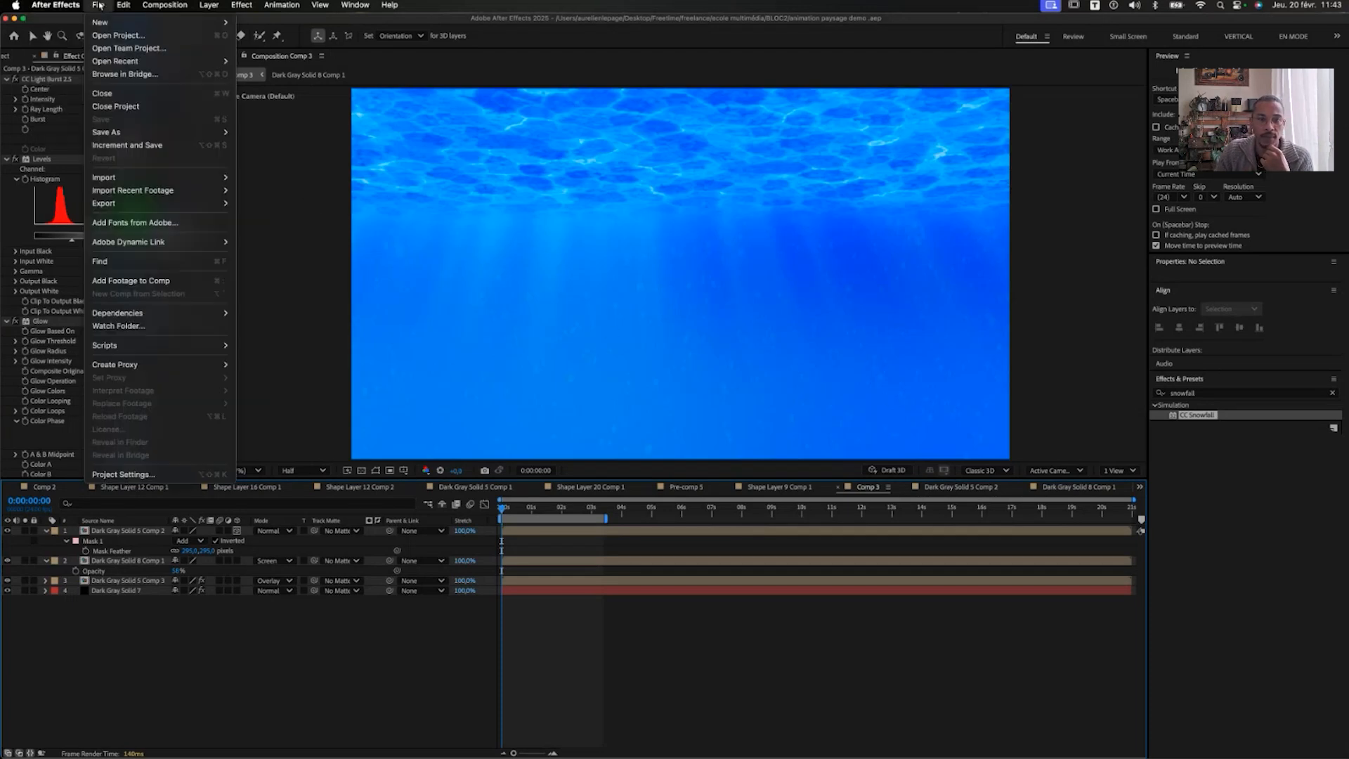
{"action": "mouse_move", "coordinate": [114, 63]}
{"action": "left_click", "coordinate": [397, 67]}
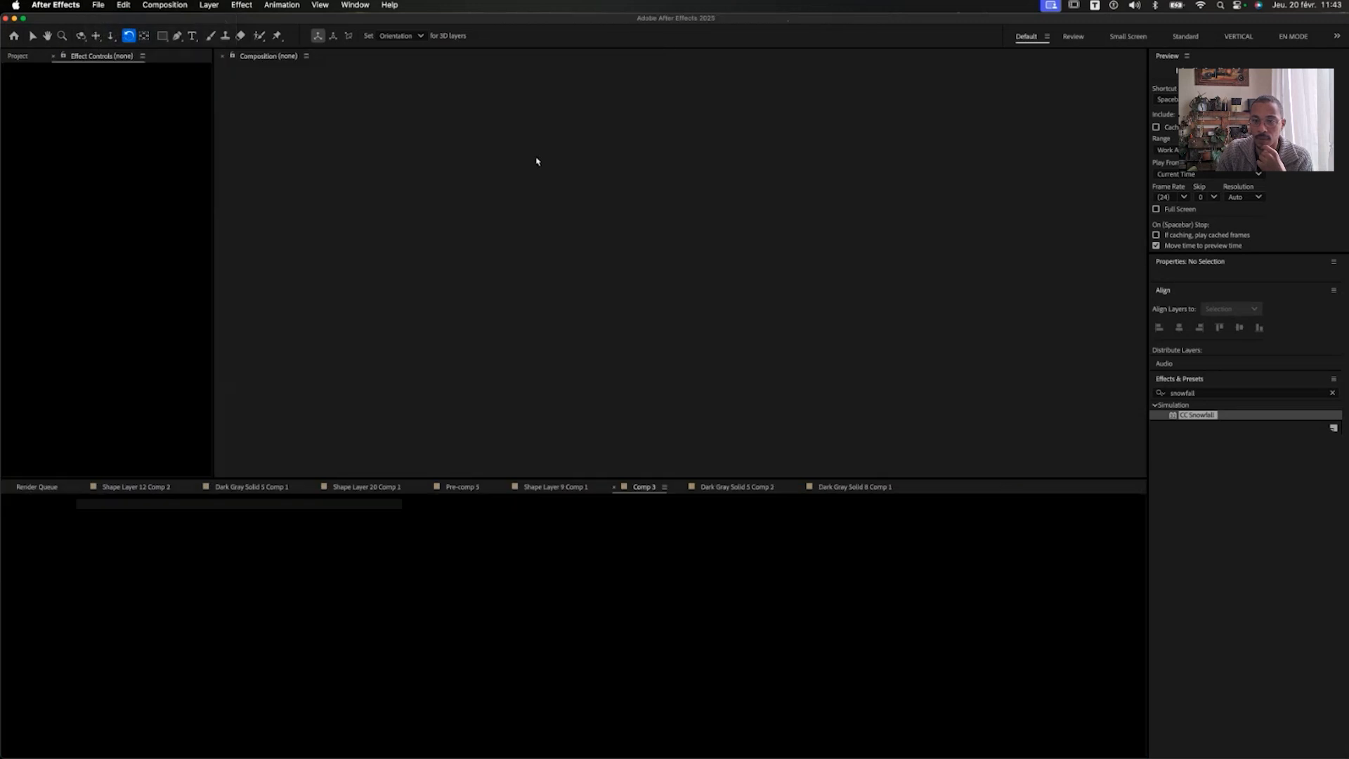